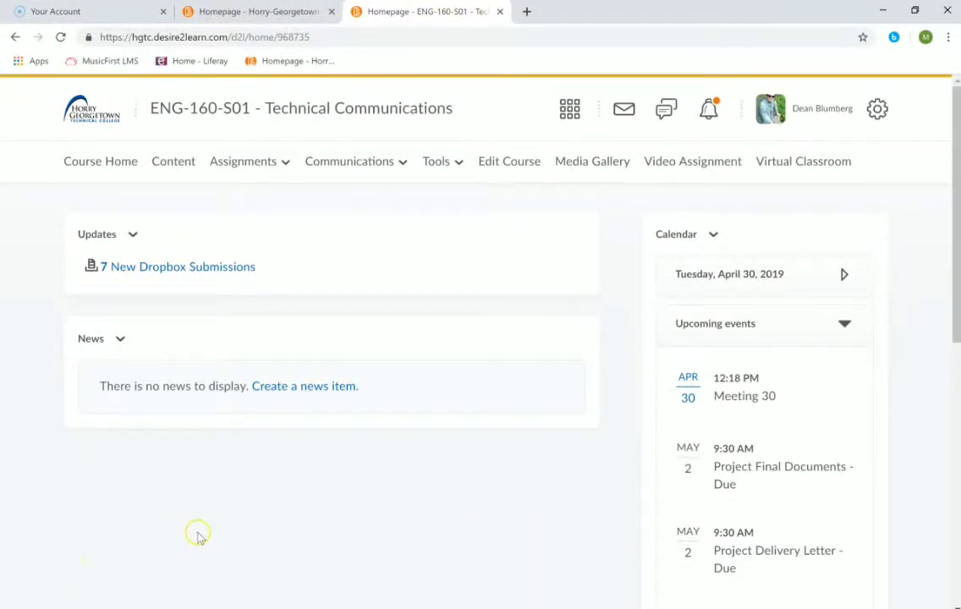
Step: Open the course's Virtual Classroom and start scheduling a meeting titled "meeting 30"
left_click(573, 113)
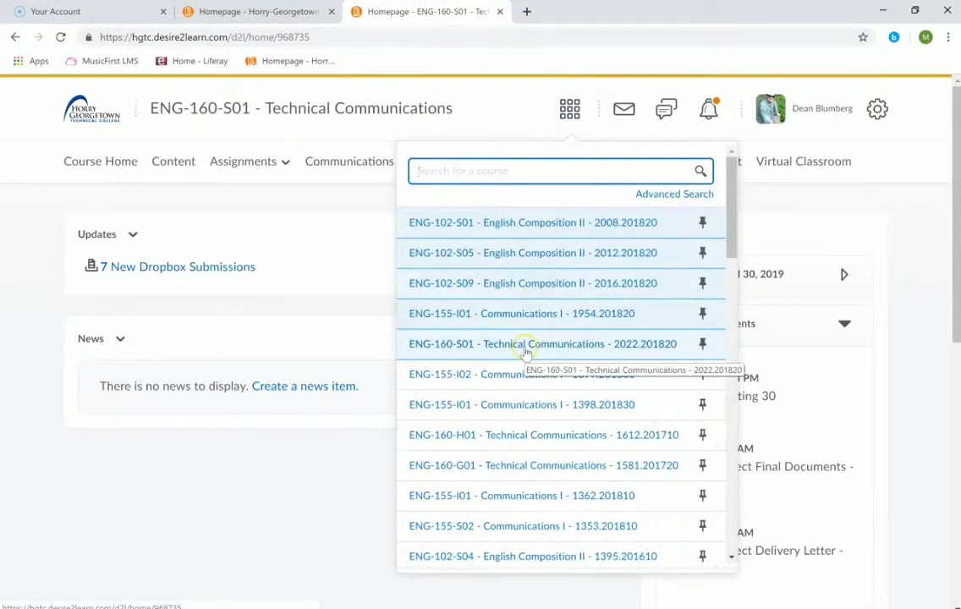
left_click(337, 199)
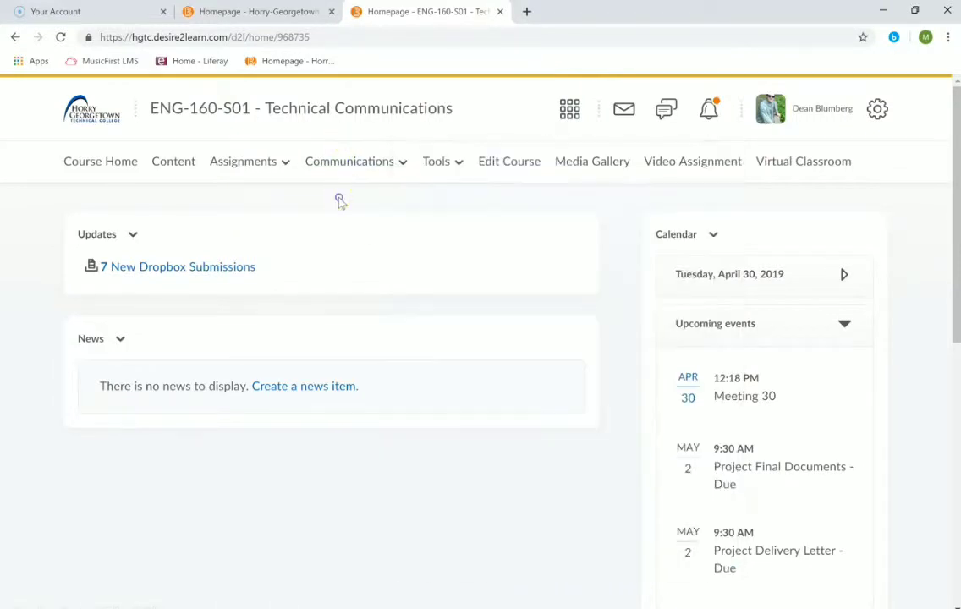
left_click(768, 167)
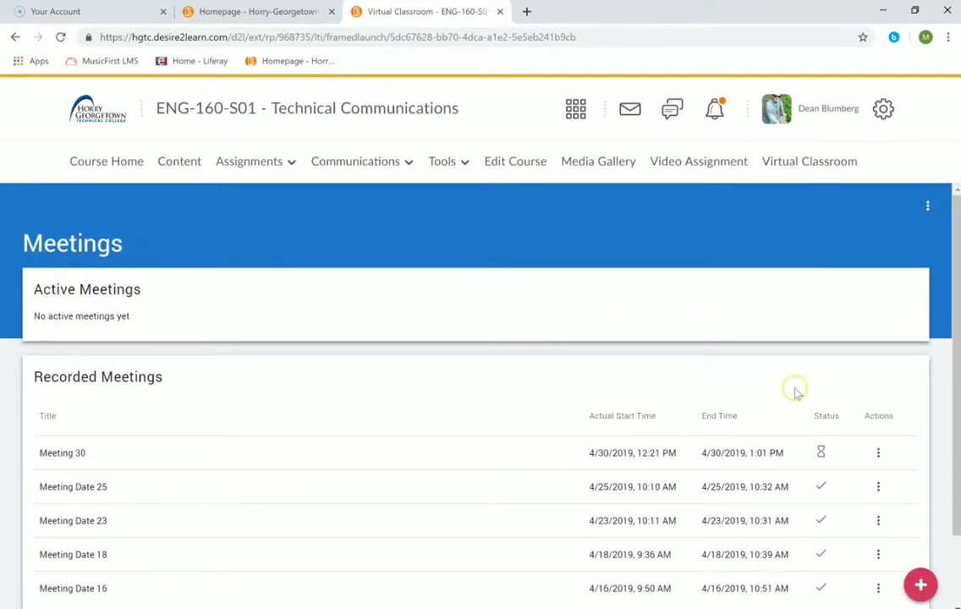
left_click(923, 587)
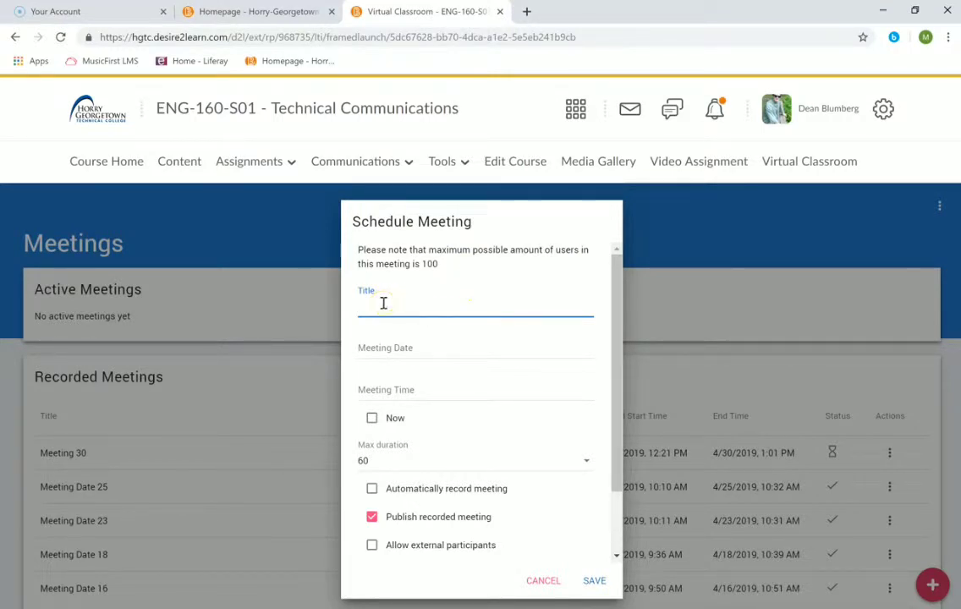
type("ting 30")
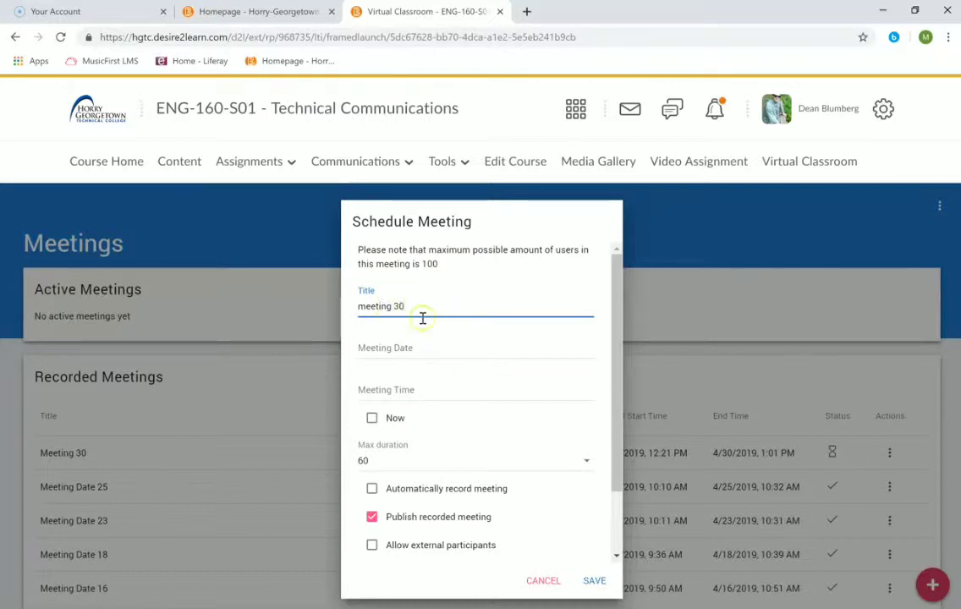
Step: Set the meeting to start now instead of choosing a date, with a maximum duration of 90
left_click(415, 357)
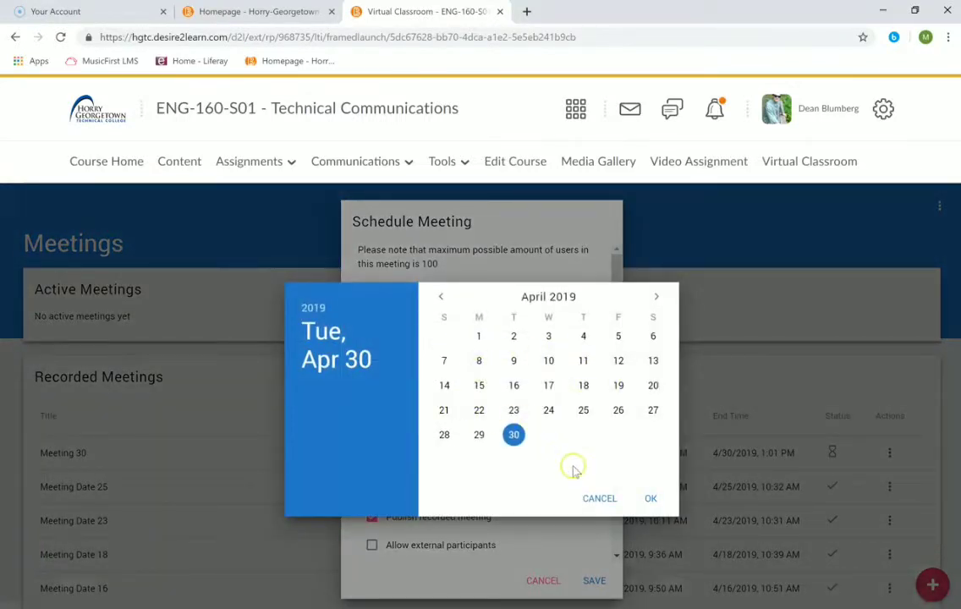
left_click(601, 499)
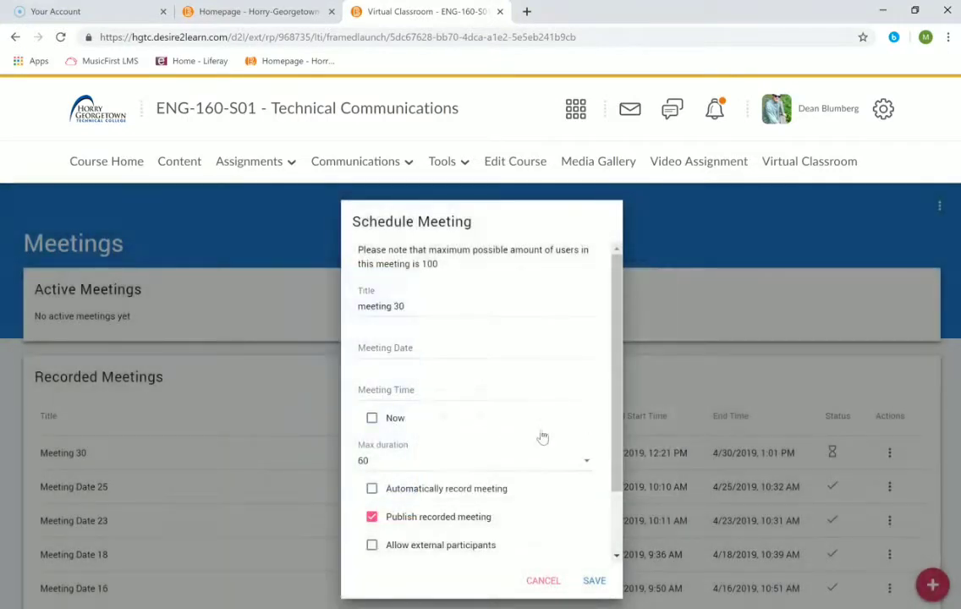
left_click(373, 420)
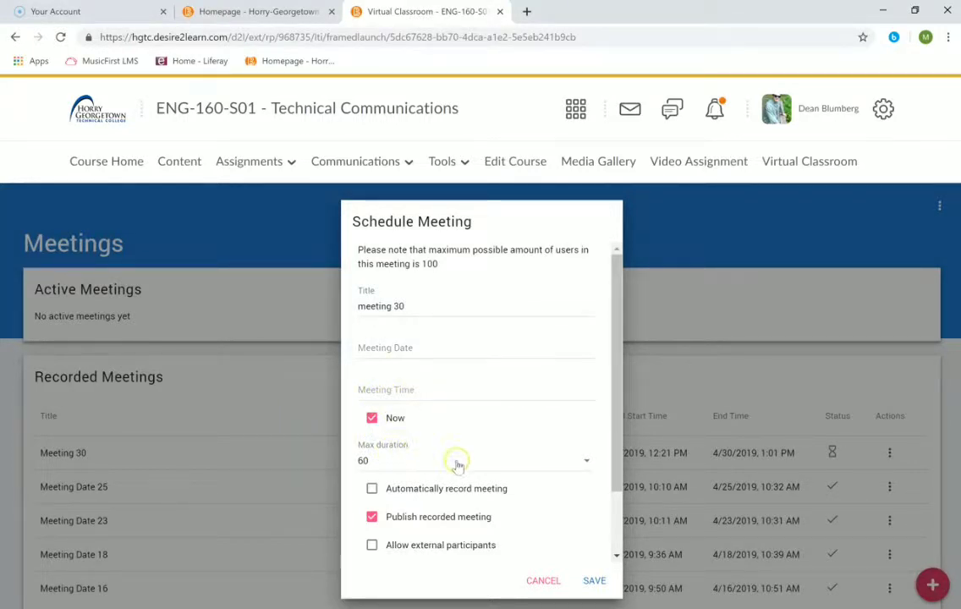
left_click(588, 461)
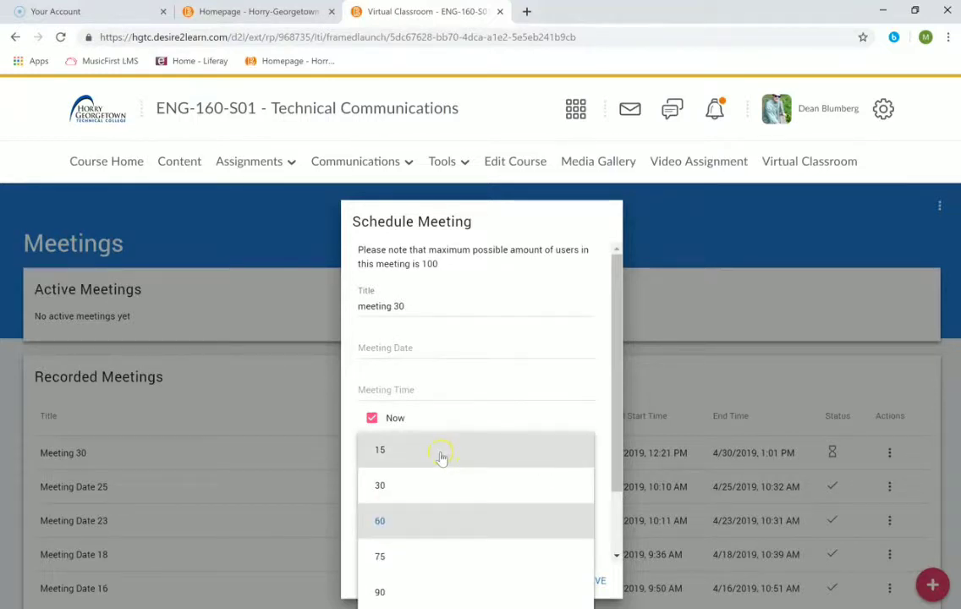
left_click(423, 592)
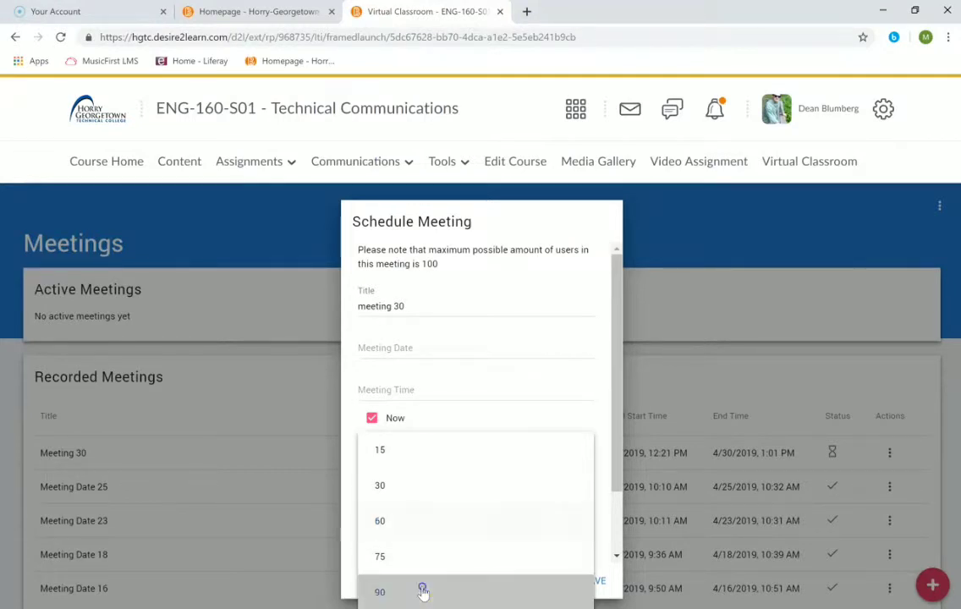
Step: Turn on automatic recording for the meeting and review the publishing, external participant and class invitation options
mouse_move(522, 480)
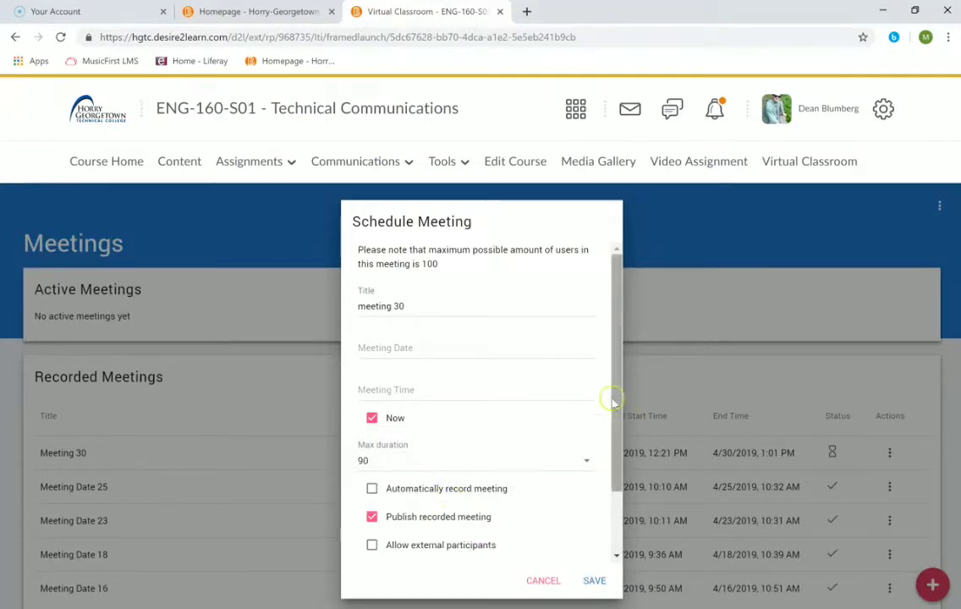
left_click_drag(618, 364, 608, 453)
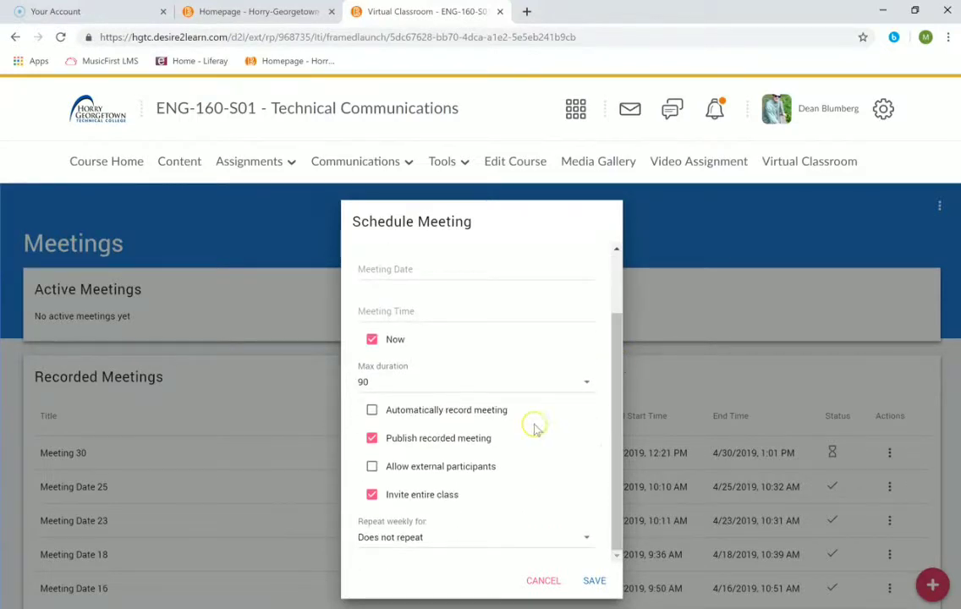
mouse_move(372, 408)
left_click(372, 411)
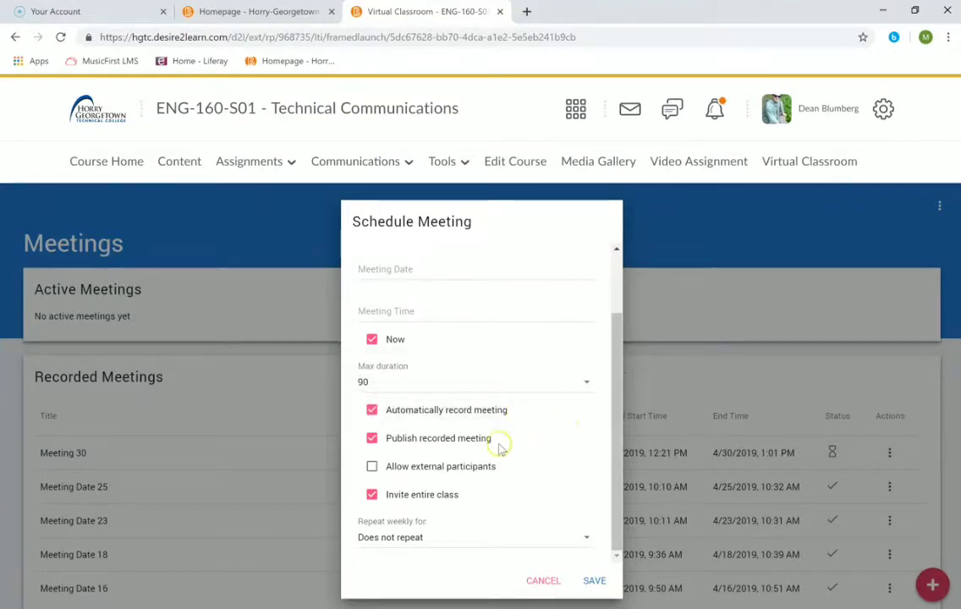
mouse_move(440, 441)
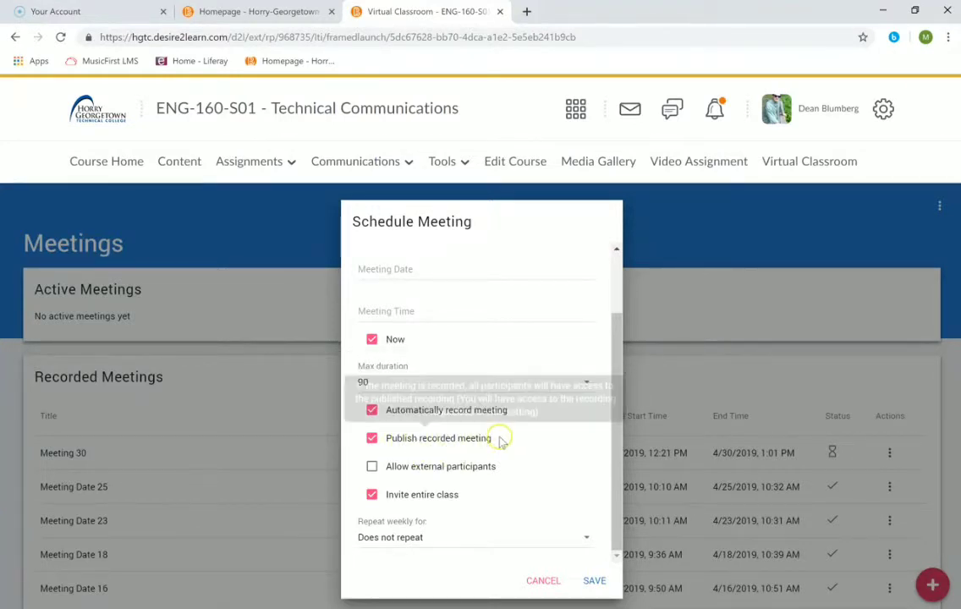
left_click(521, 440)
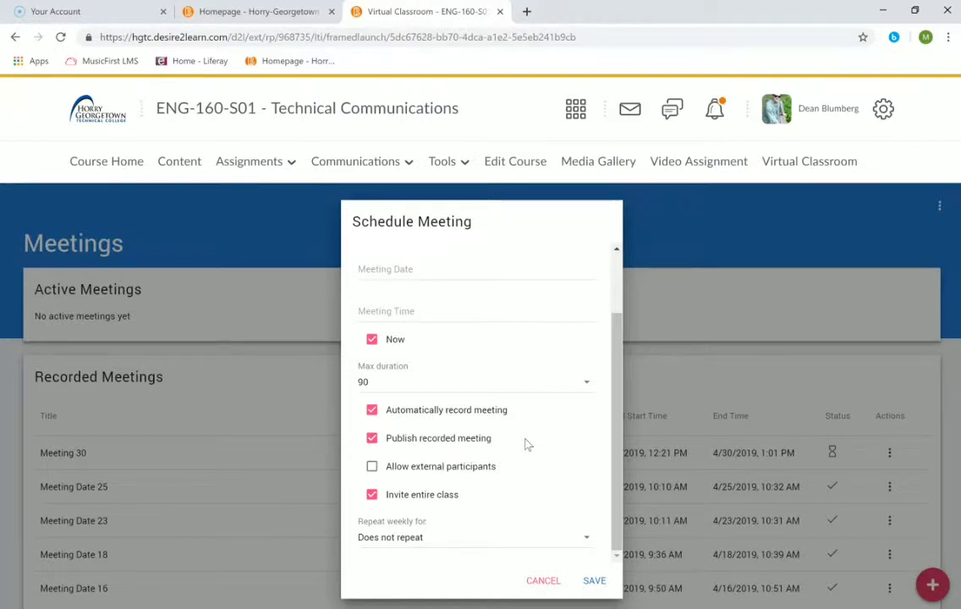
mouse_move(397, 475)
left_click(541, 467)
mouse_move(453, 502)
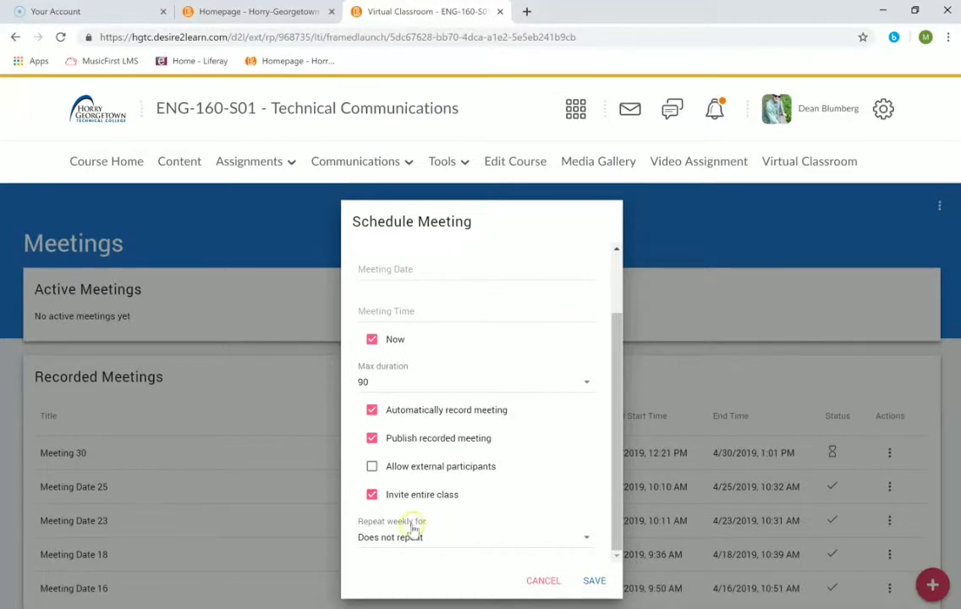
Step: Review the weekly repeat choices, keep "Does not repeat" and save the meeting
left_click(585, 542)
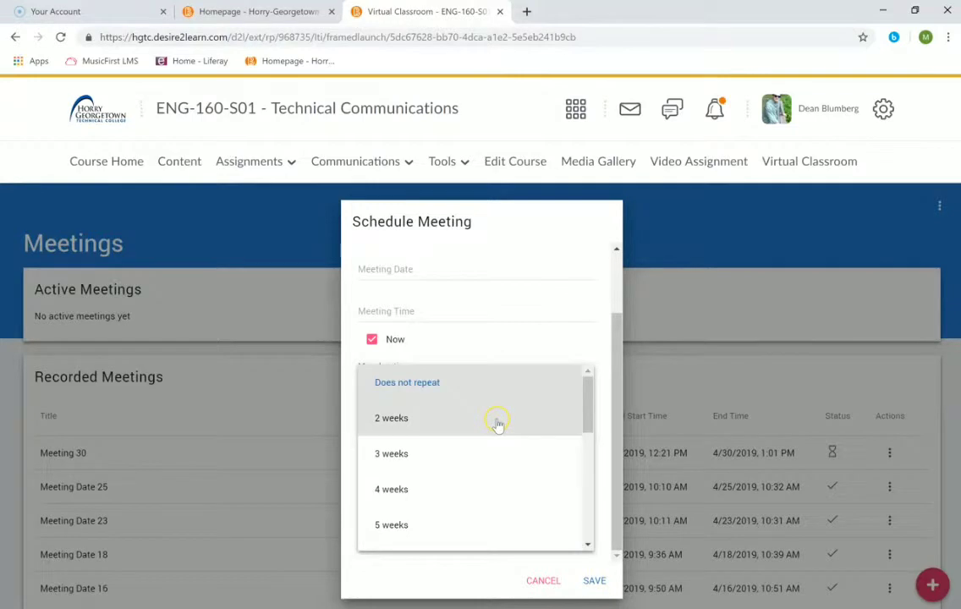
scroll(498, 425, "down", 5)
scroll(498, 426, "up", 4)
scroll(497, 426, "up", 1)
left_click(602, 365)
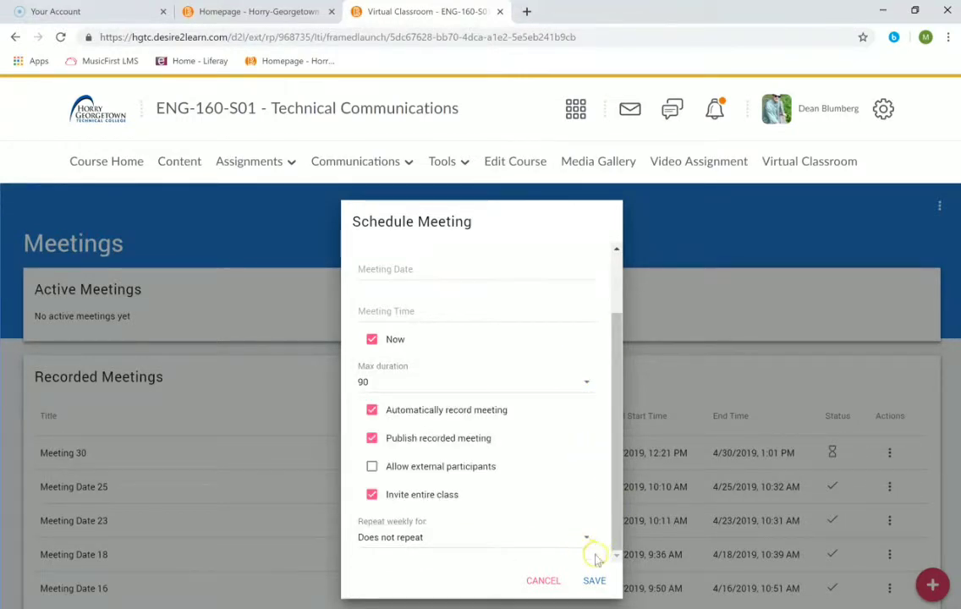
left_click(596, 582)
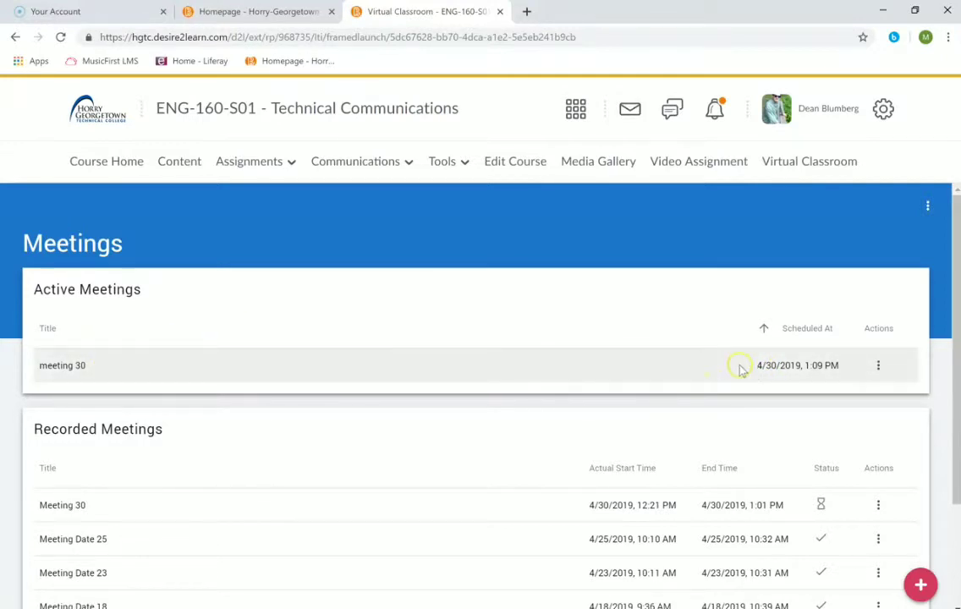
Step: Launch meeting 30 from the active meetings to open its lobby page
left_click(879, 369)
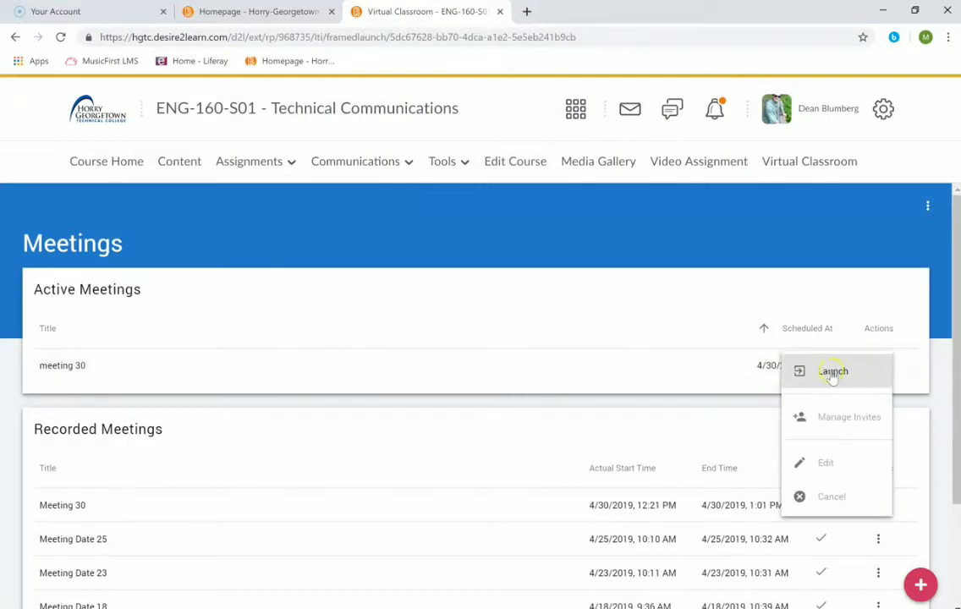
left_click(848, 425)
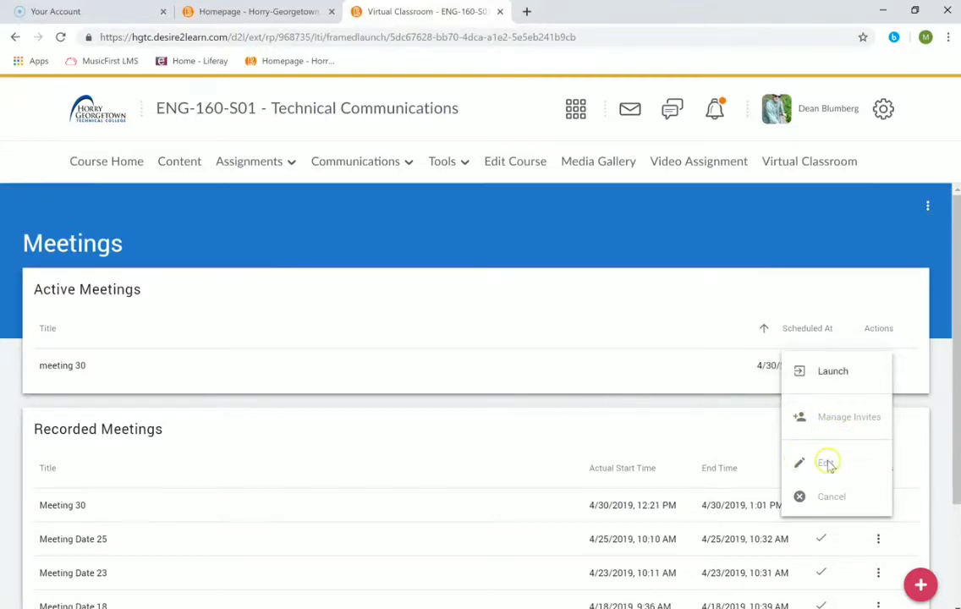
left_click(825, 374)
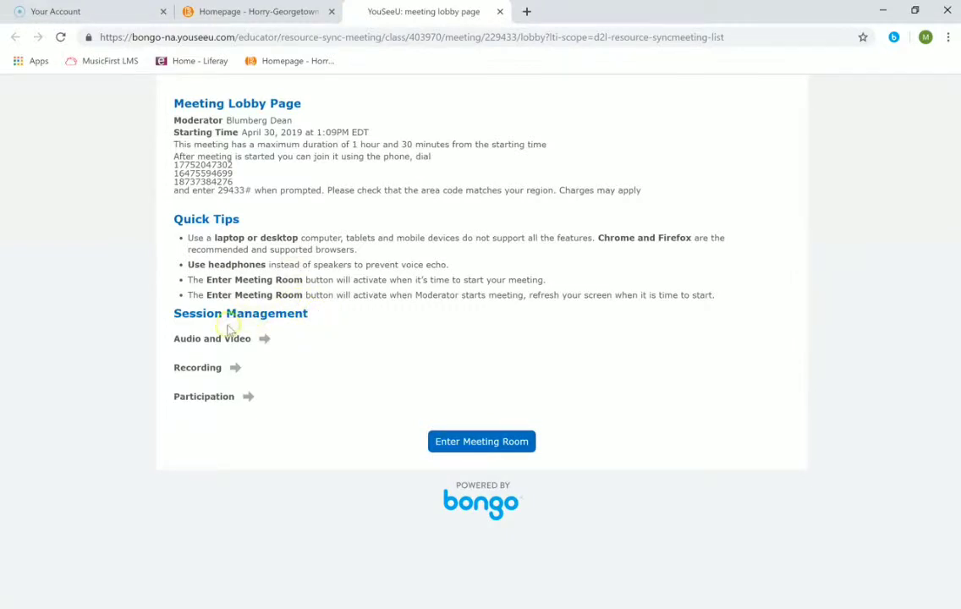
Step: Expand the Audio and Video, Recording and Participation guidance in the meeting lobby and read it
left_click(264, 339)
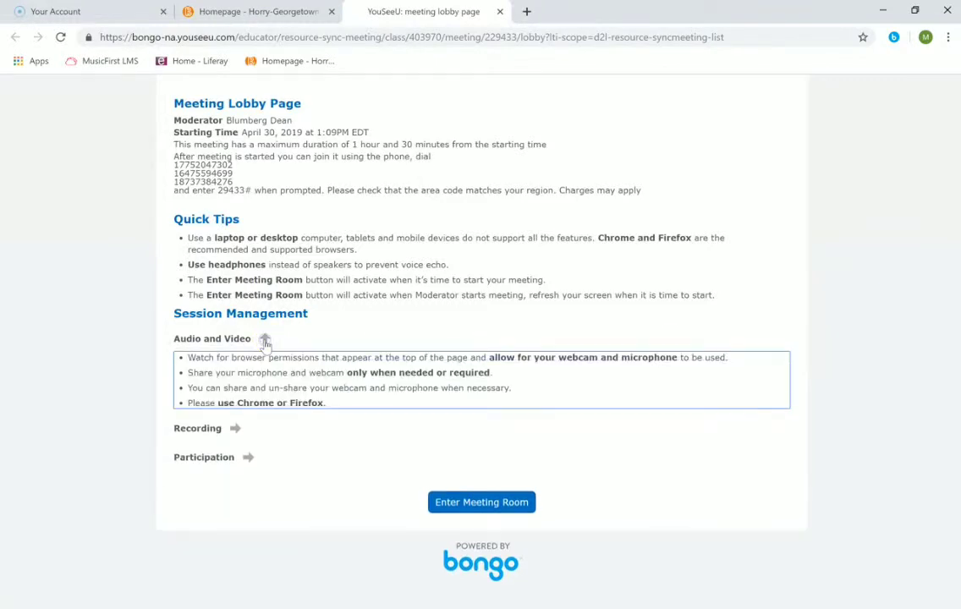
left_click(235, 428)
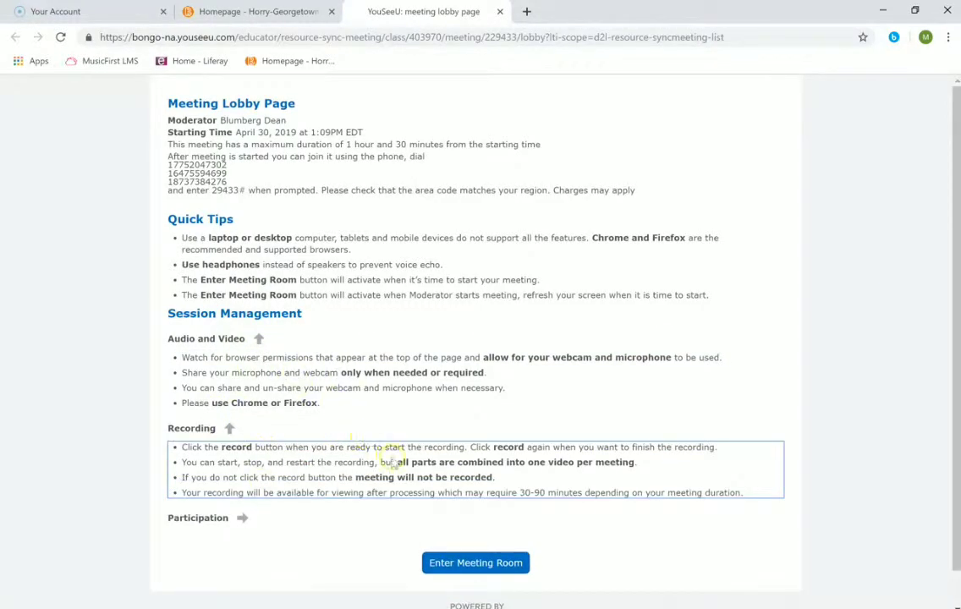
left_click(244, 518)
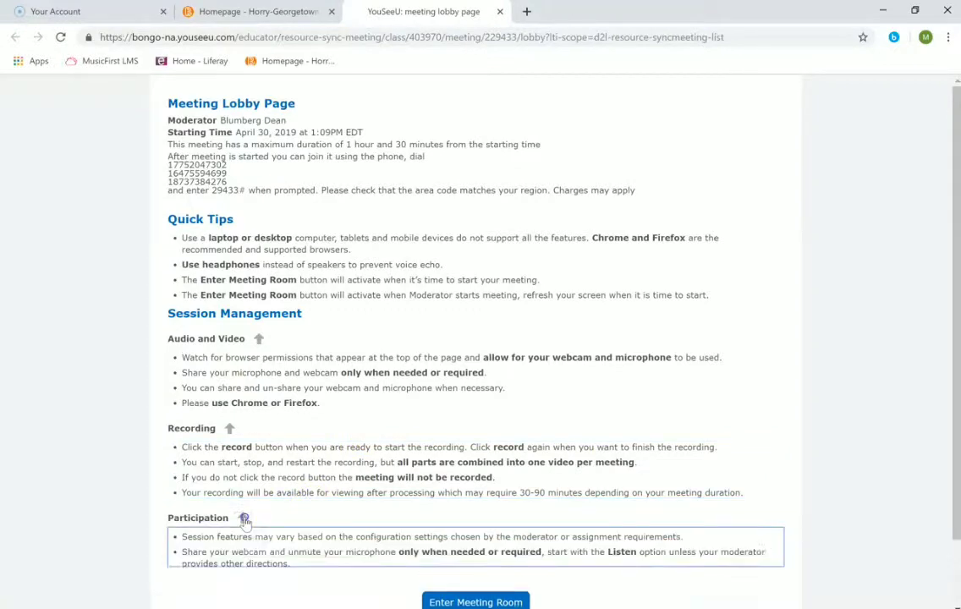
scroll(478, 507, "down", 1)
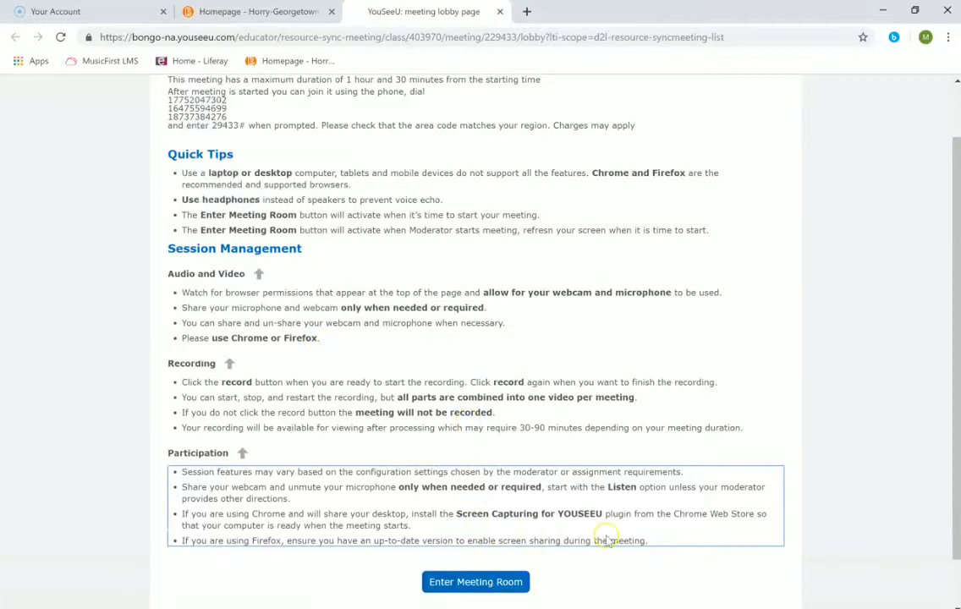
Step: Enter the meeting room as moderator, join the audio with the microphone and confirm the echo test
left_click(500, 582)
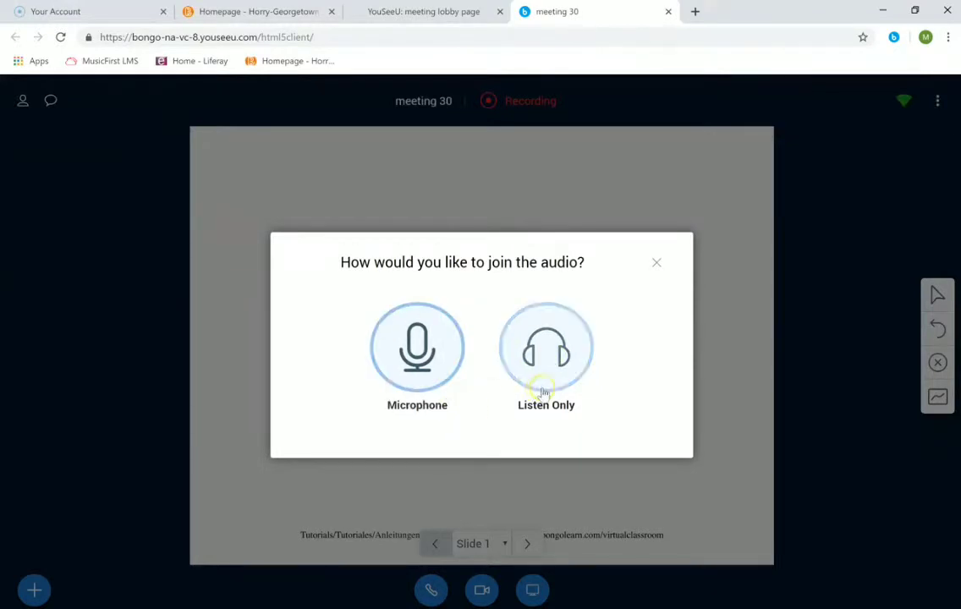
left_click(558, 364)
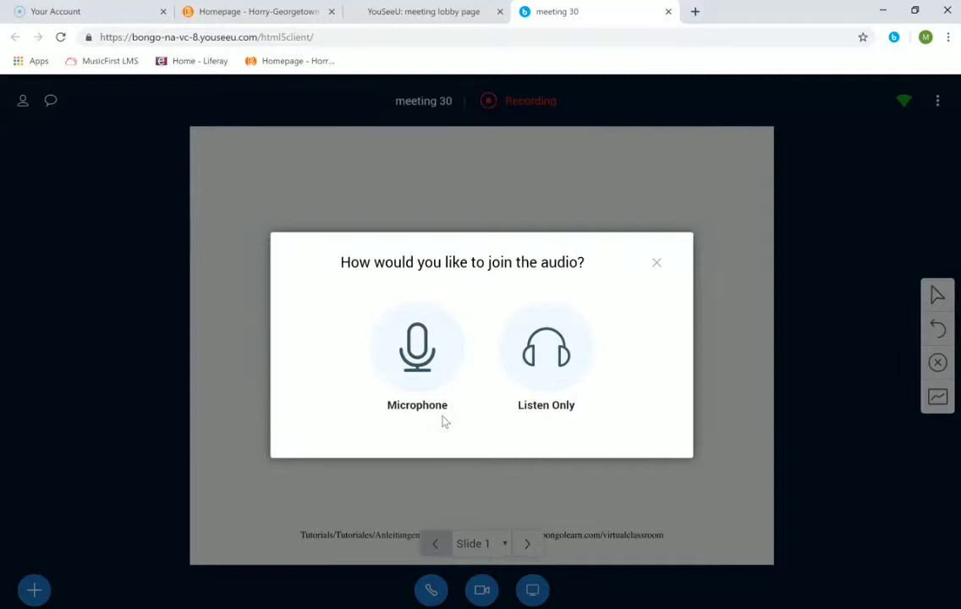
left_click(418, 345)
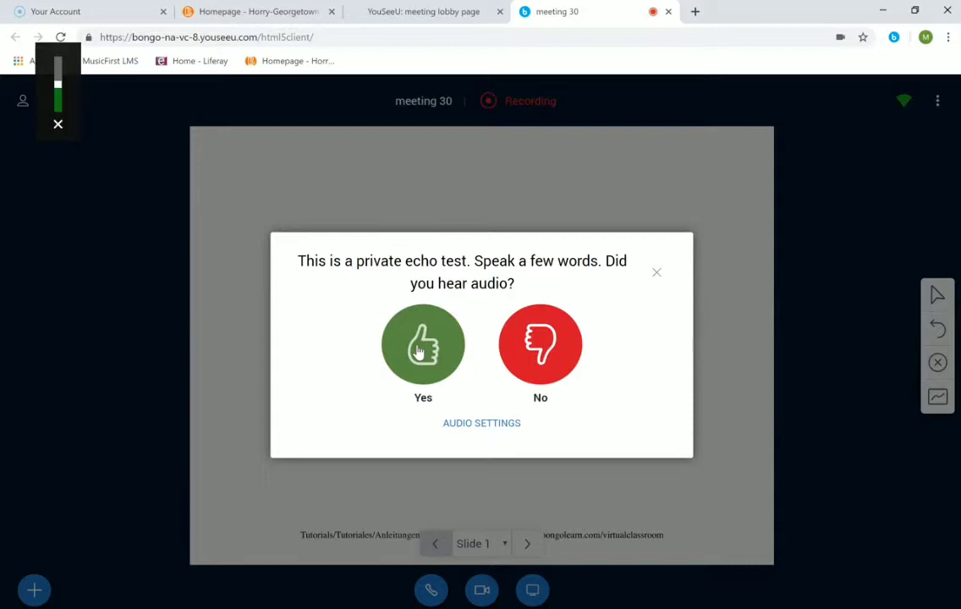
left_click(419, 352)
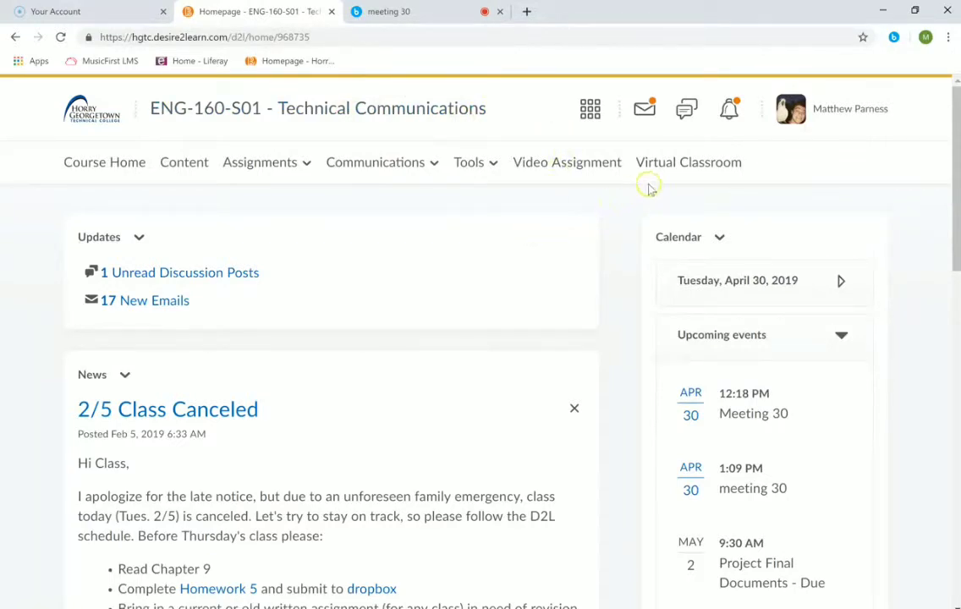
Step: From the student's course homepage, open the Virtual Classroom and go to the lobby of the 1:09 PM meeting 30
left_click(680, 168)
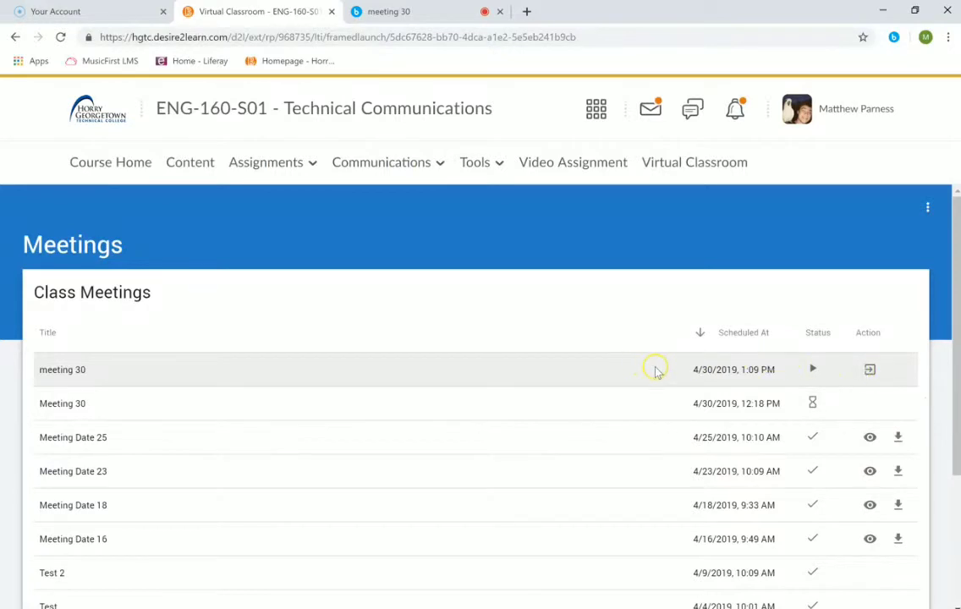
left_click(869, 372)
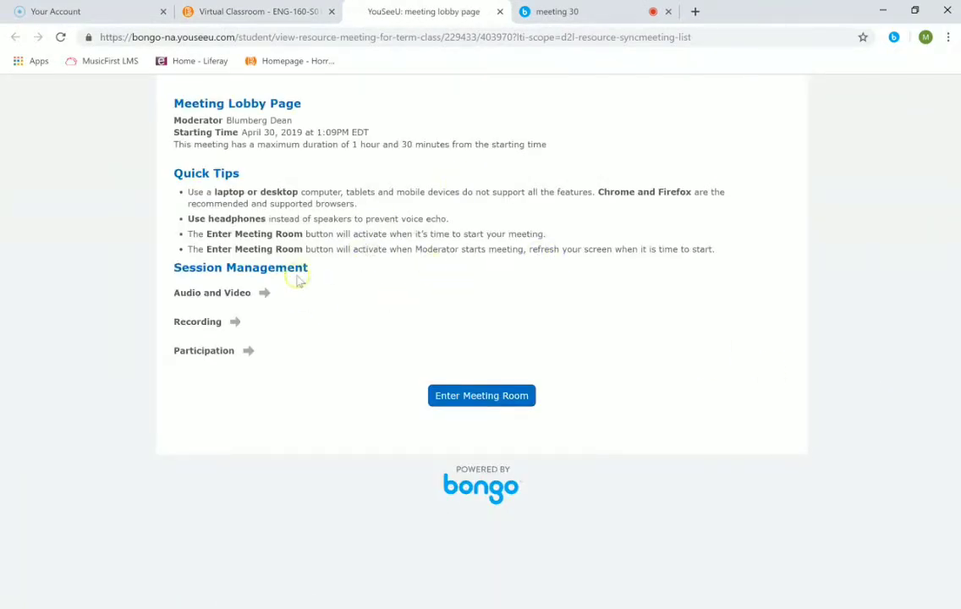
Step: Expand all Session Management guidance in the student's lobby and enter the meeting room
left_click(265, 293)
left_click(236, 382)
left_click(248, 472)
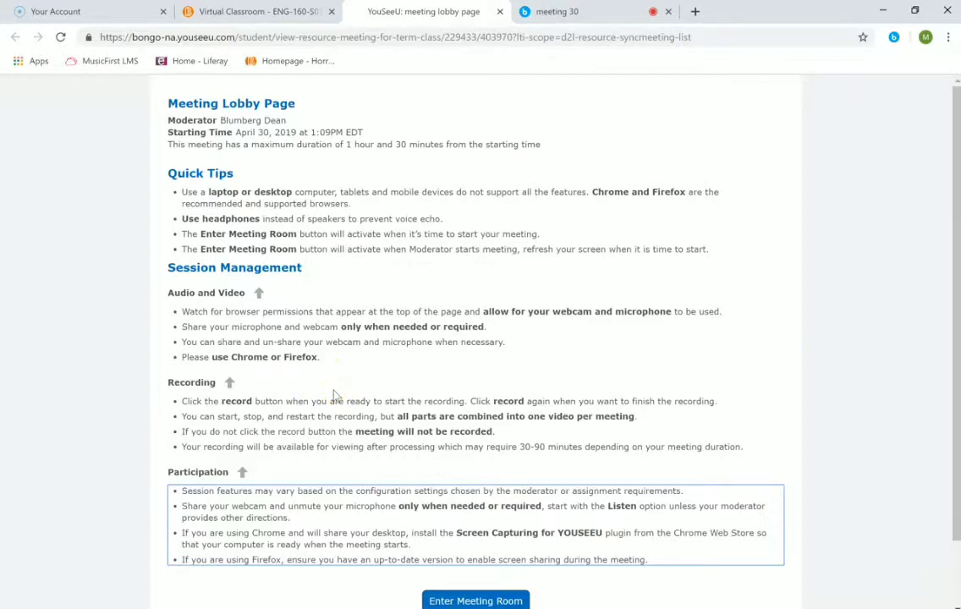
scroll(489, 376, "down", 1)
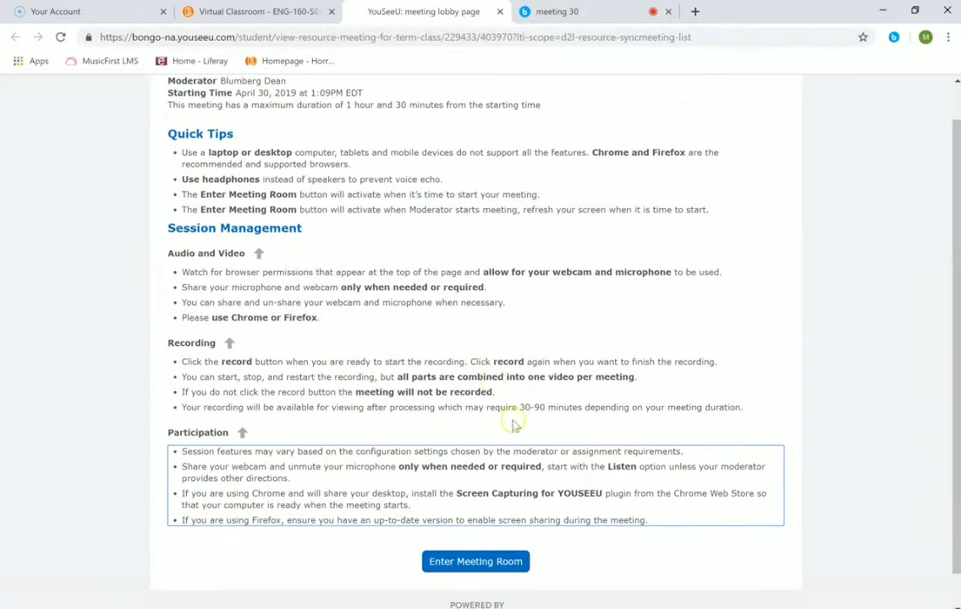
left_click(476, 563)
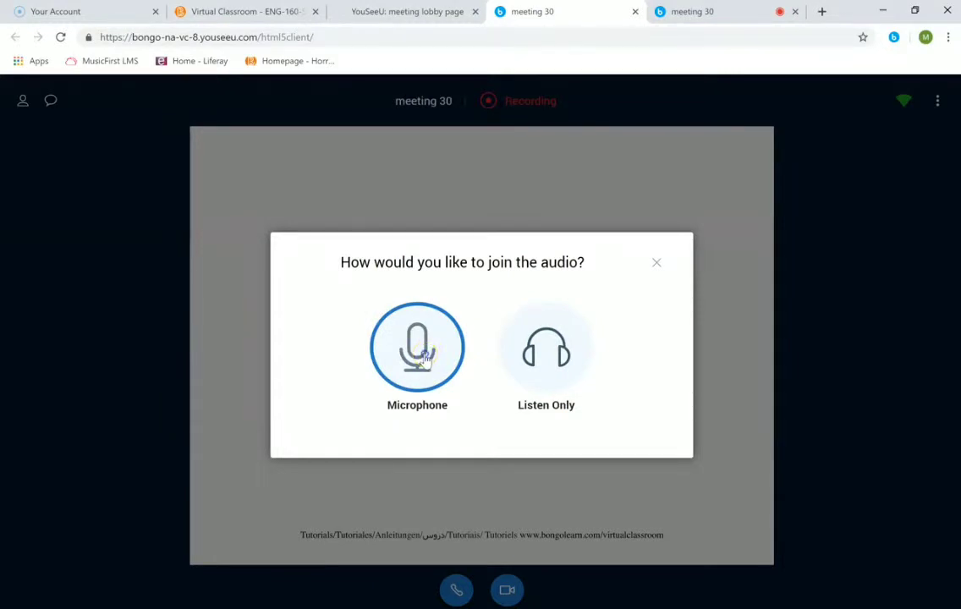
Step: Join the meeting audio with the microphone from the student account and confirm the echo test
left_click(426, 359)
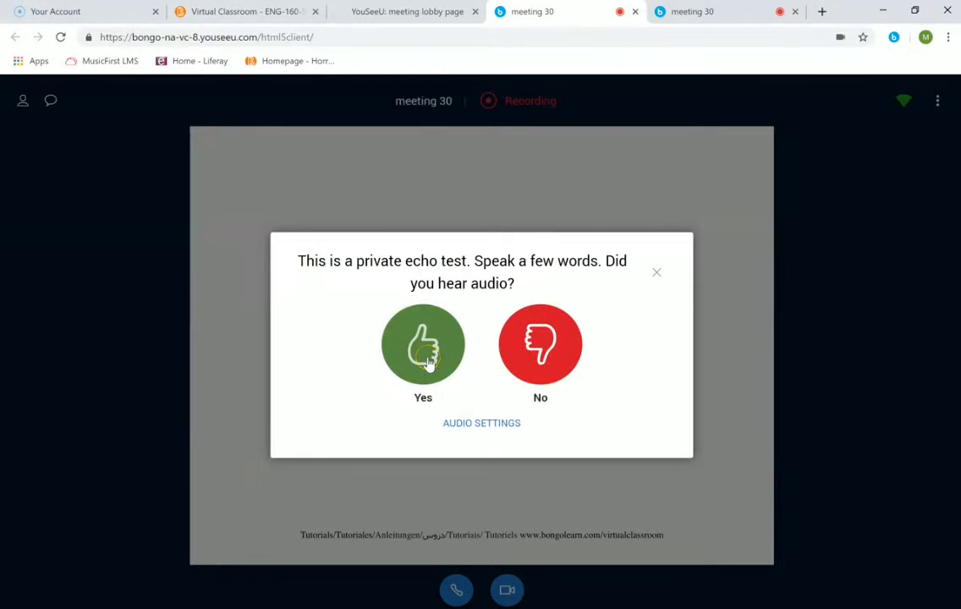
left_click(427, 362)
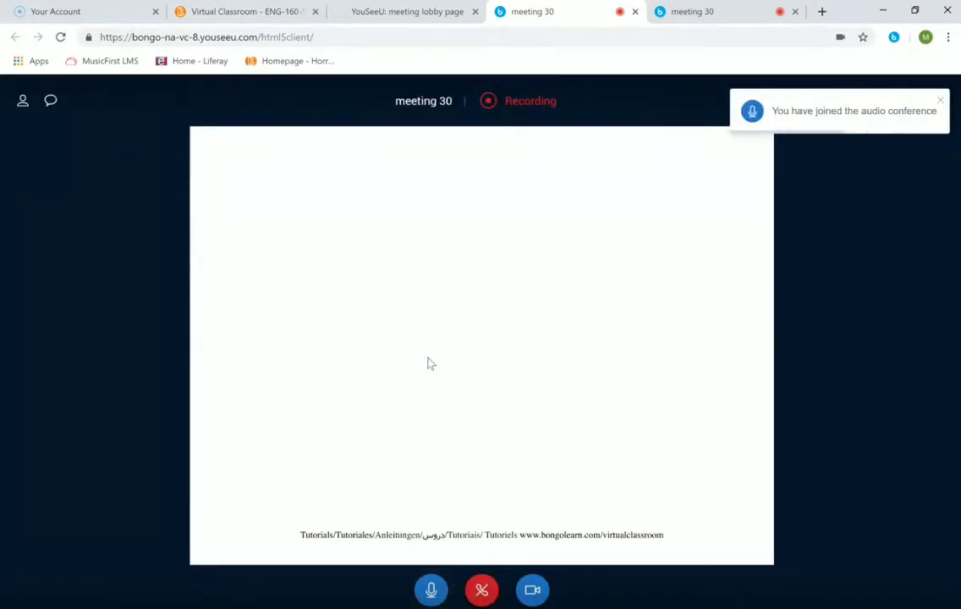
left_click(448, 352)
left_click(411, 418)
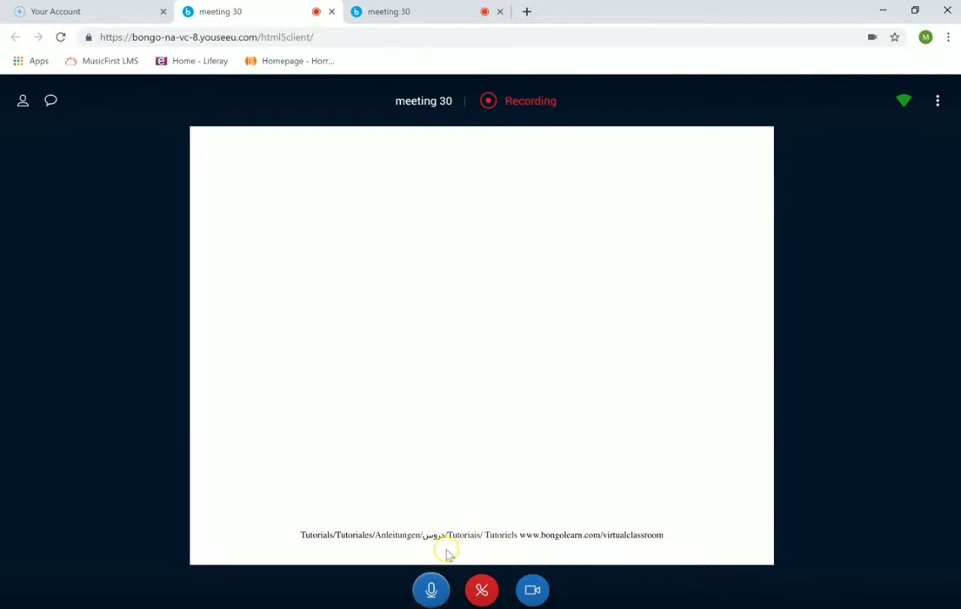
Step: Mute and unmute the student's microphone, and leave and rejoin the audio conference with the microphone
left_click(428, 594)
left_click(434, 592)
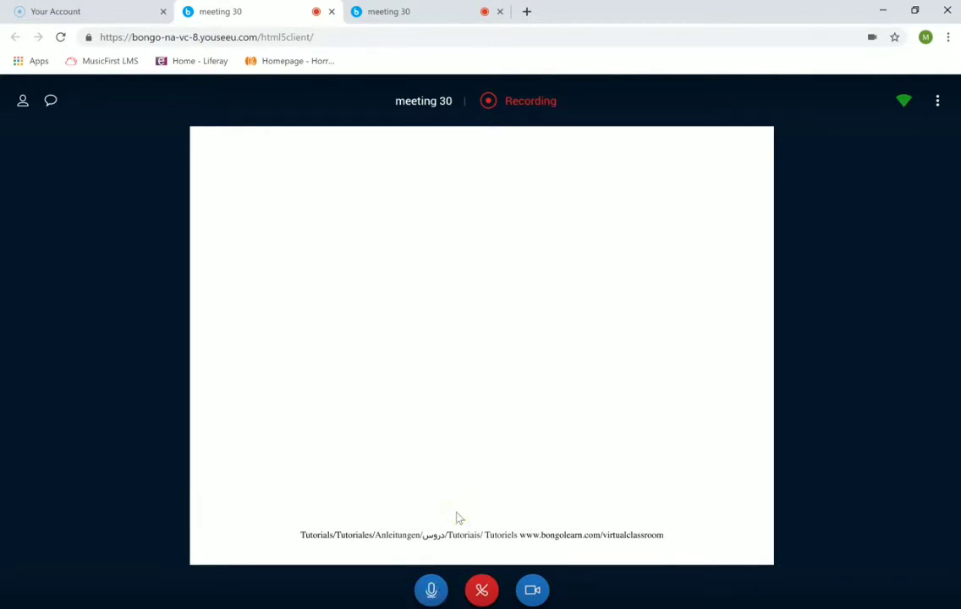
left_click(482, 591)
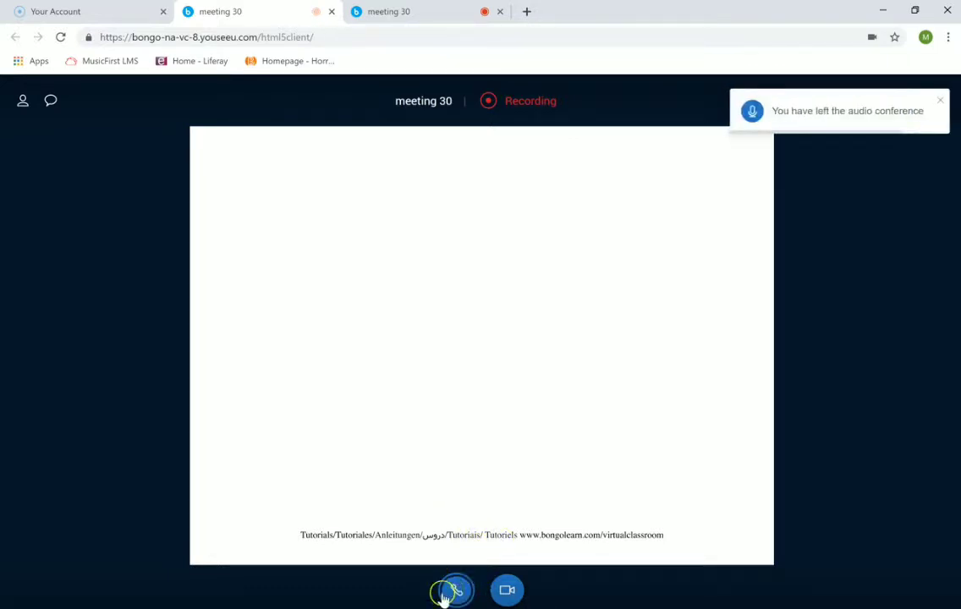
left_click(455, 590)
left_click(434, 339)
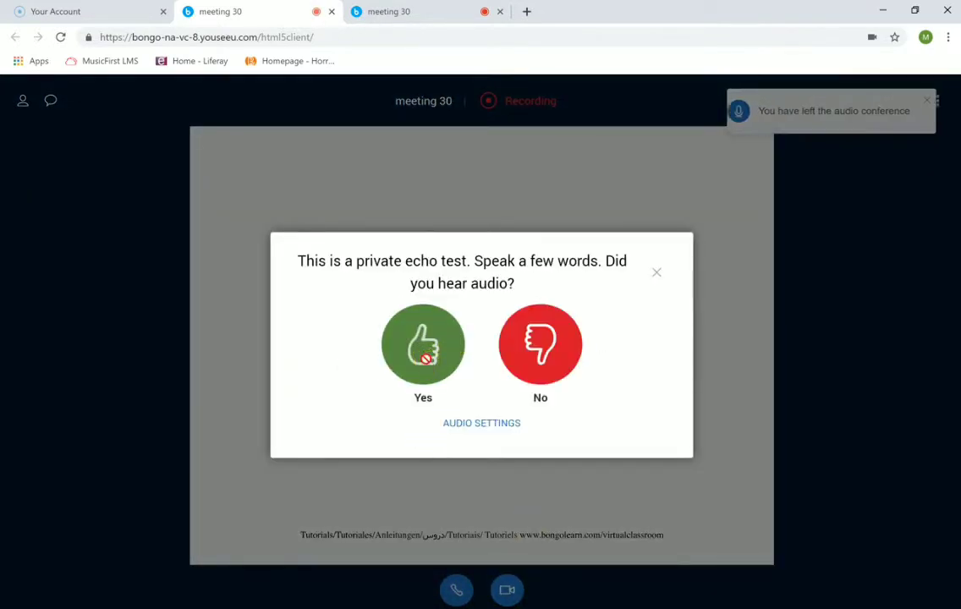
left_click(425, 364)
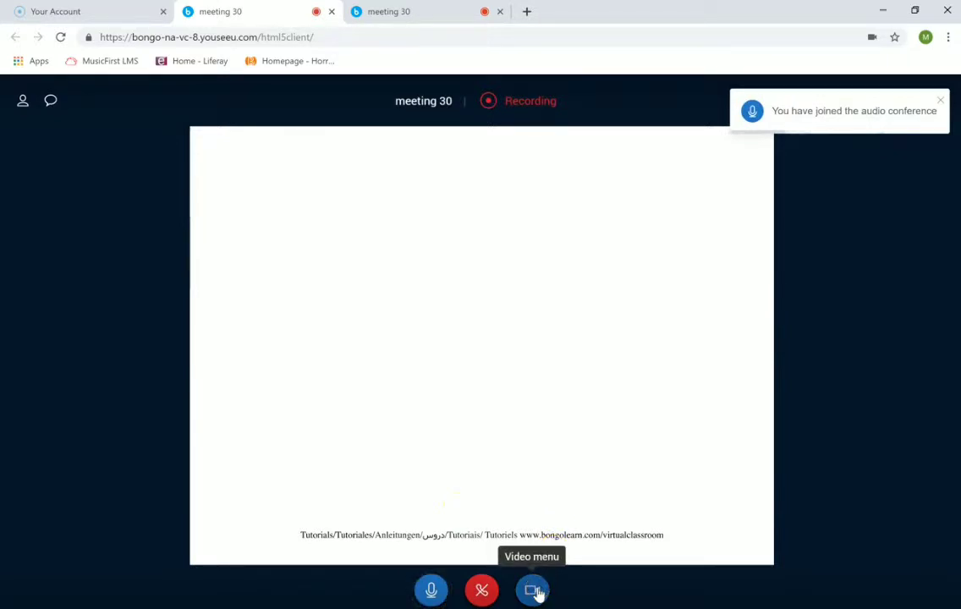
Step: Share the student's webcam in the meeting and allow the site to use the camera
left_click(535, 592)
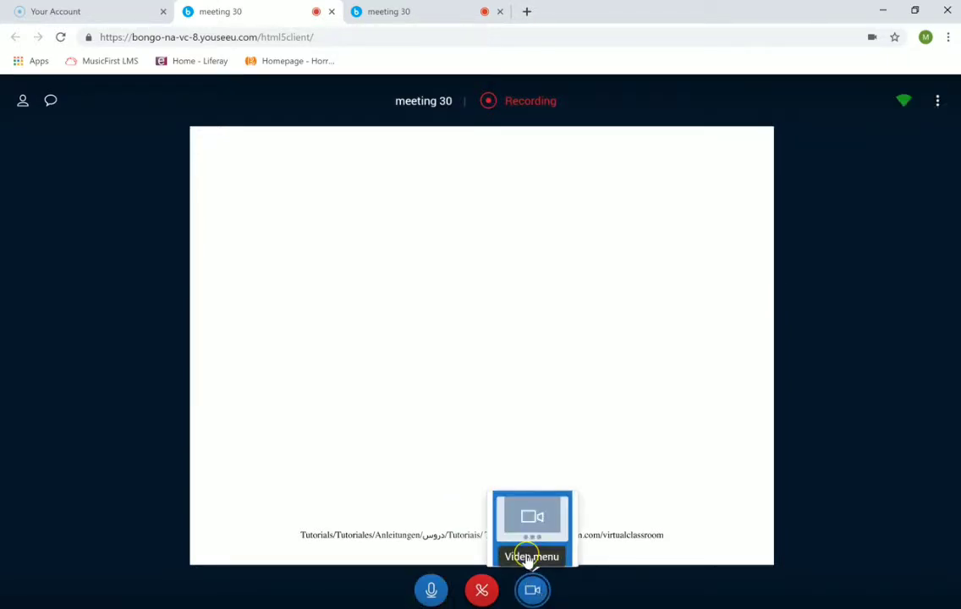
left_click(546, 541)
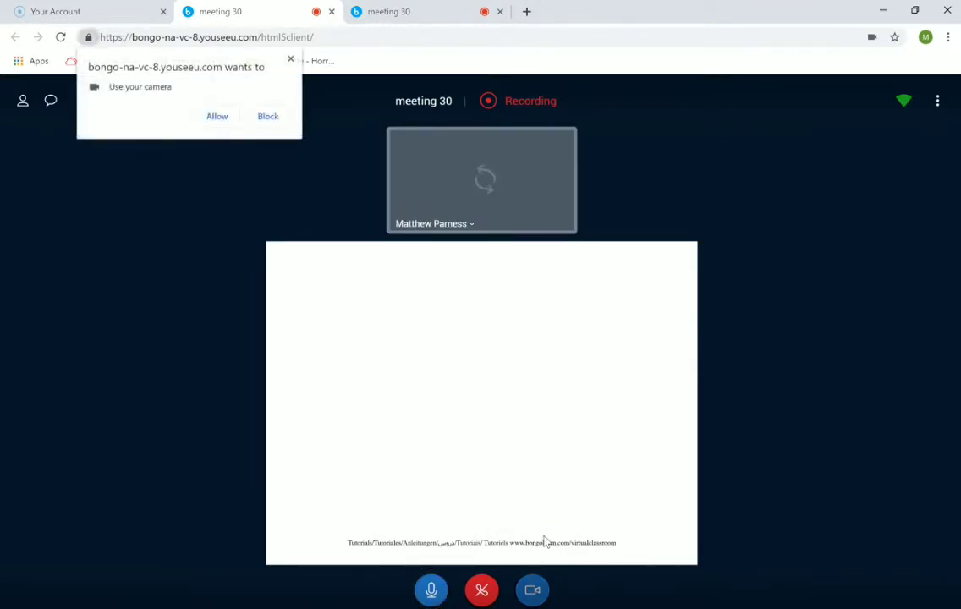
left_click(217, 116)
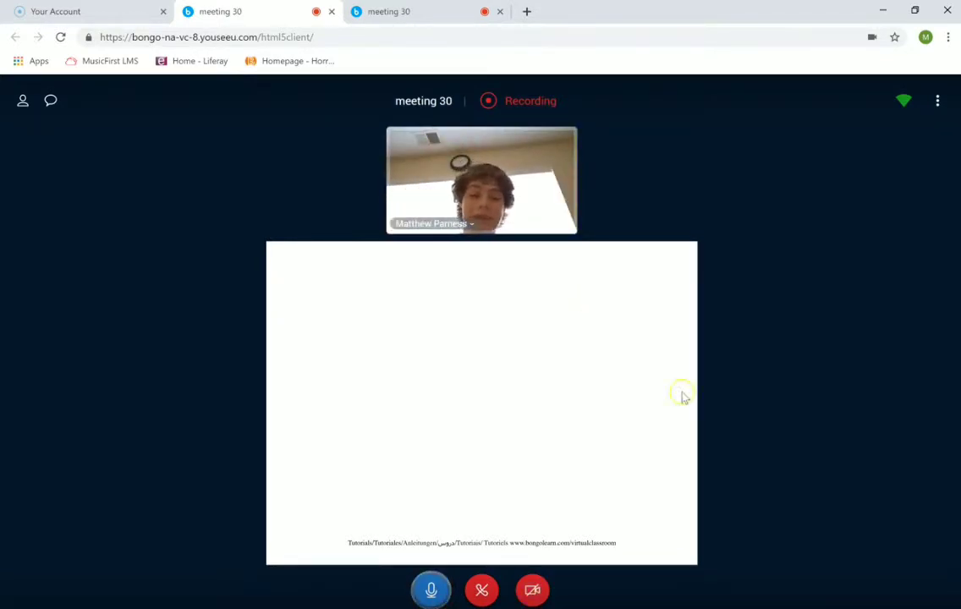
Step: Swap the webcam video with the presentation and stop sharing the webcam
left_click(532, 590)
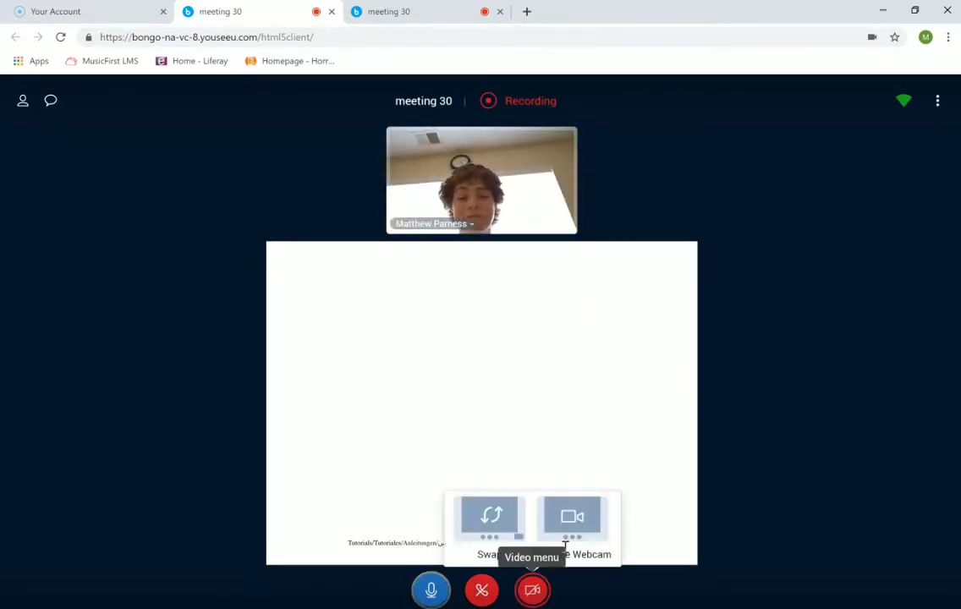
left_click(507, 526)
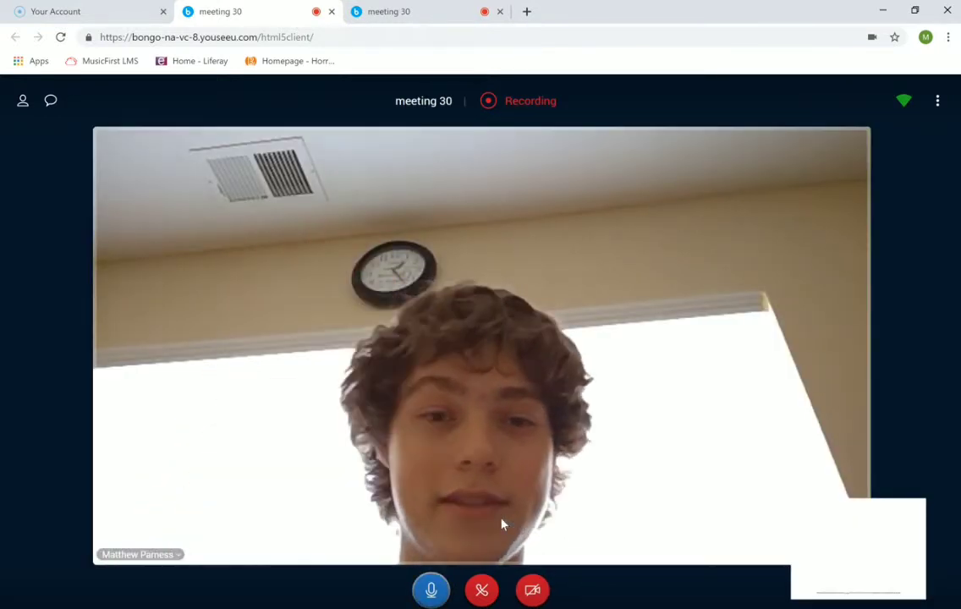
left_click(533, 589)
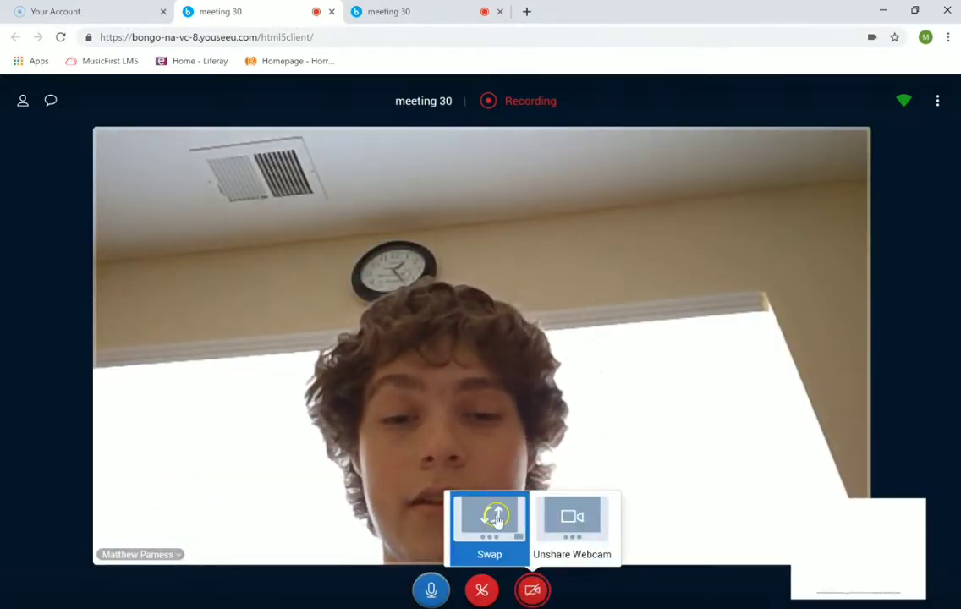
left_click(568, 518)
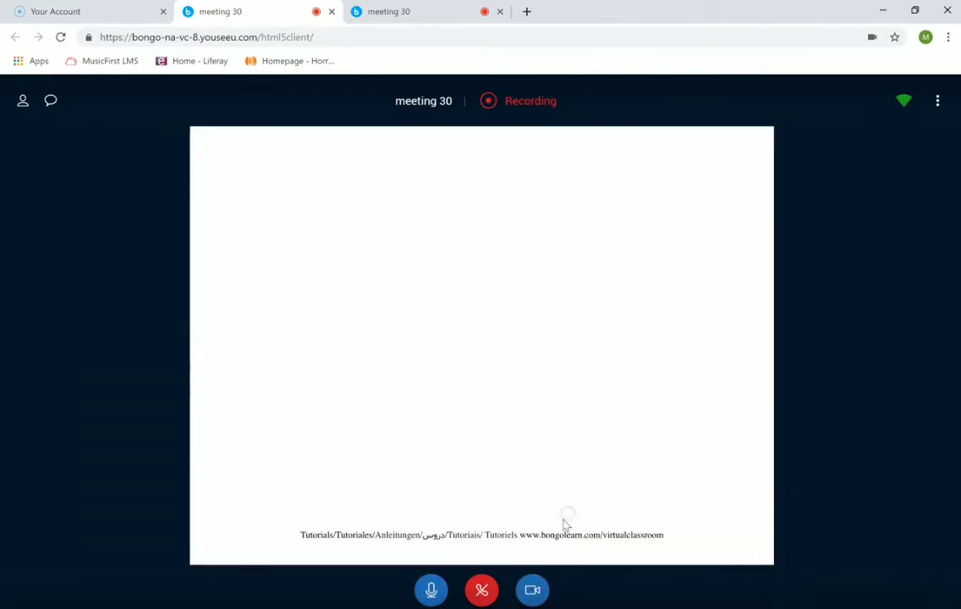
Step: Try to share the screen from the moderator's meeting room
key("ctrl+Tab")
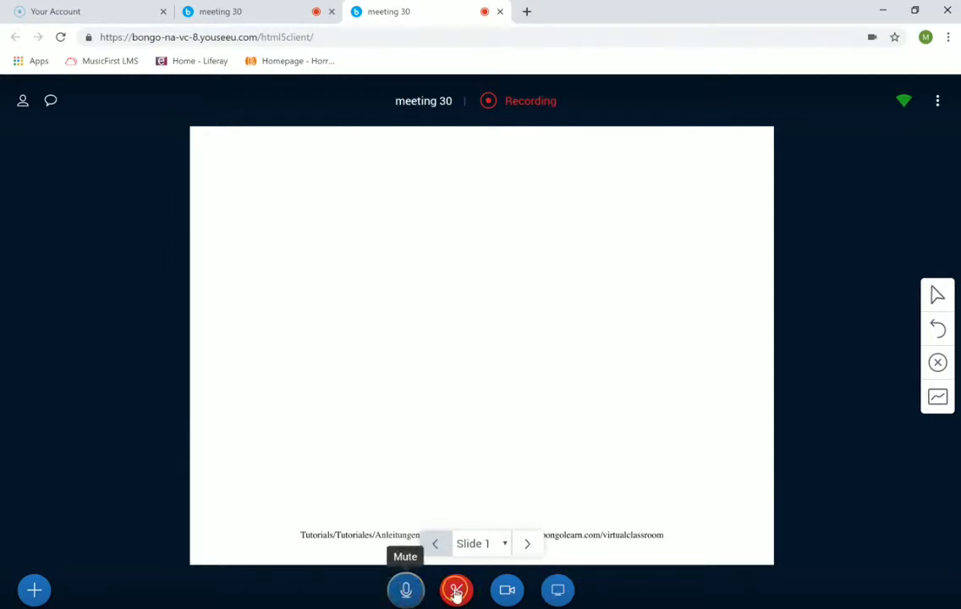
left_click(568, 592)
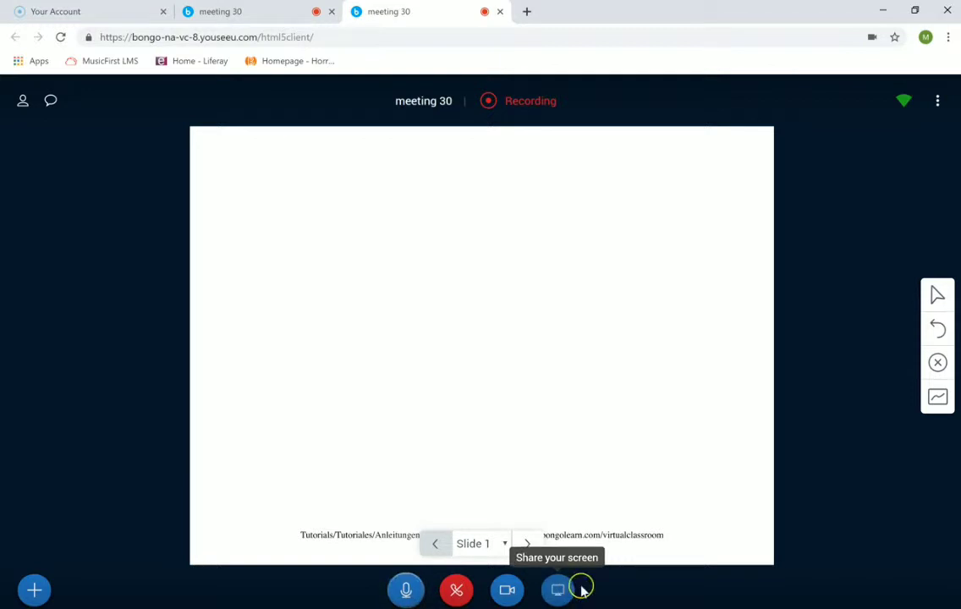
left_click(557, 592)
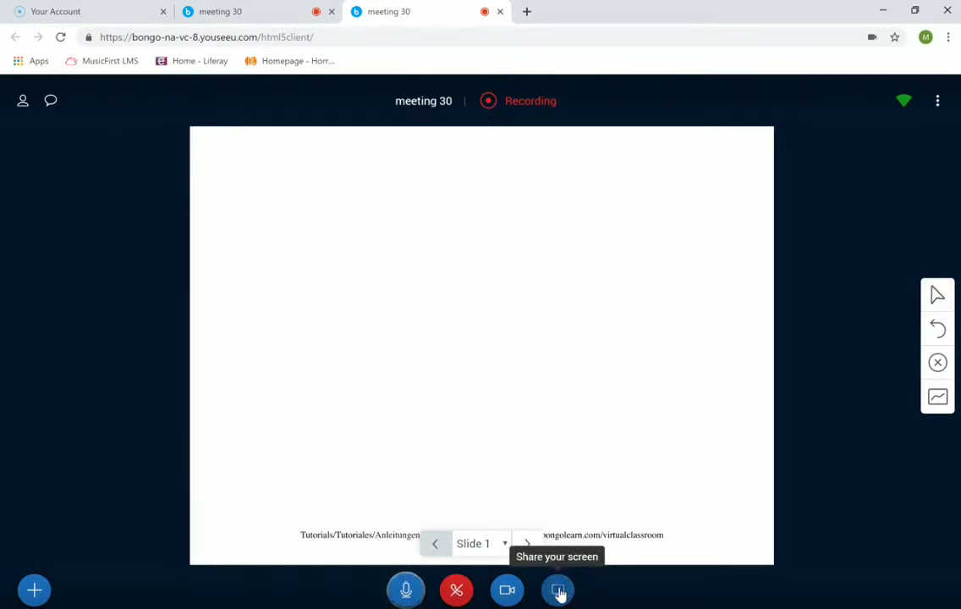
left_click(558, 593)
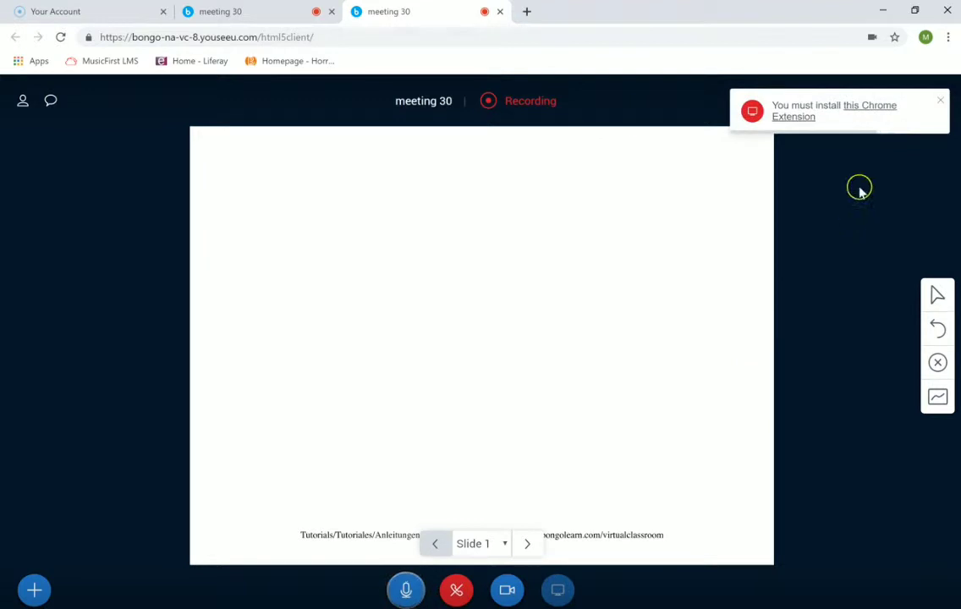
Step: Add the Bongo Screenshare Extension to Chrome from the linked web store page and close that page
left_click(870, 110)
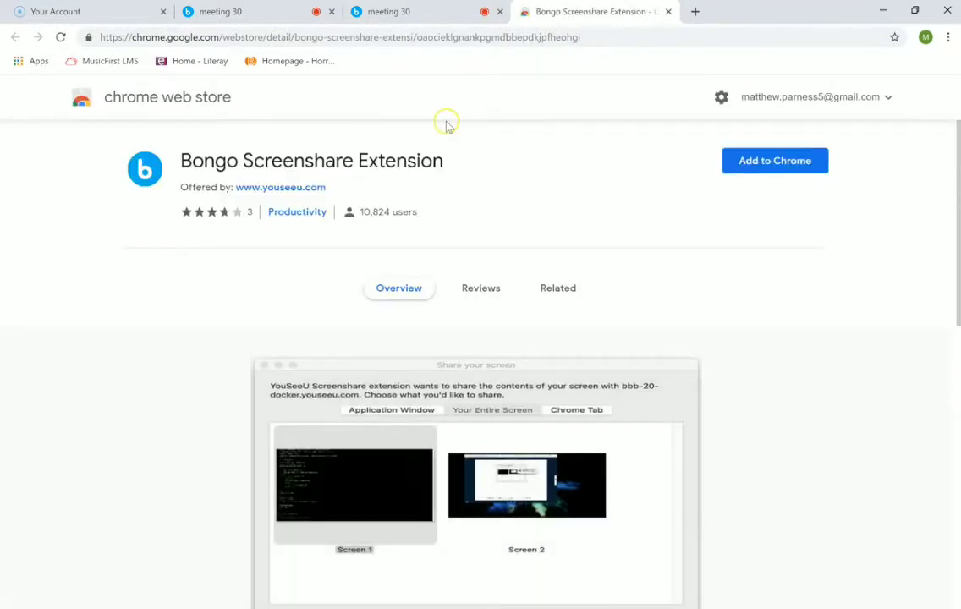
left_click(752, 163)
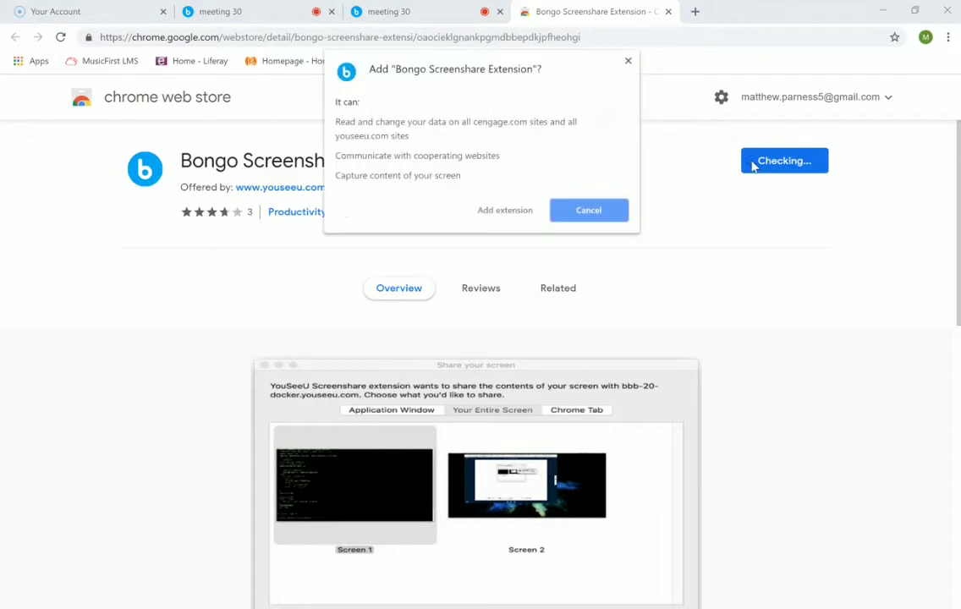
left_click(512, 210)
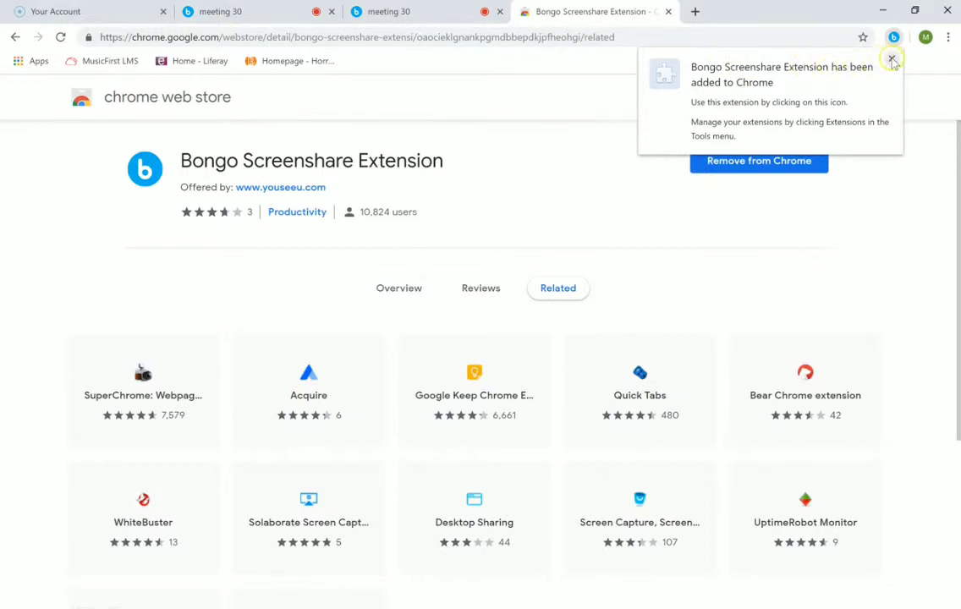
left_click(891, 58)
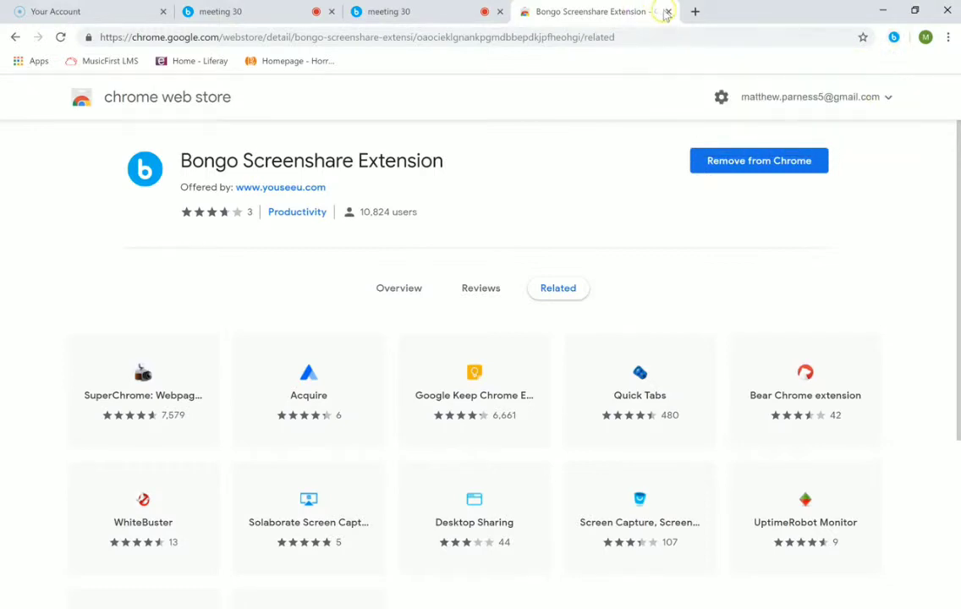
left_click(669, 12)
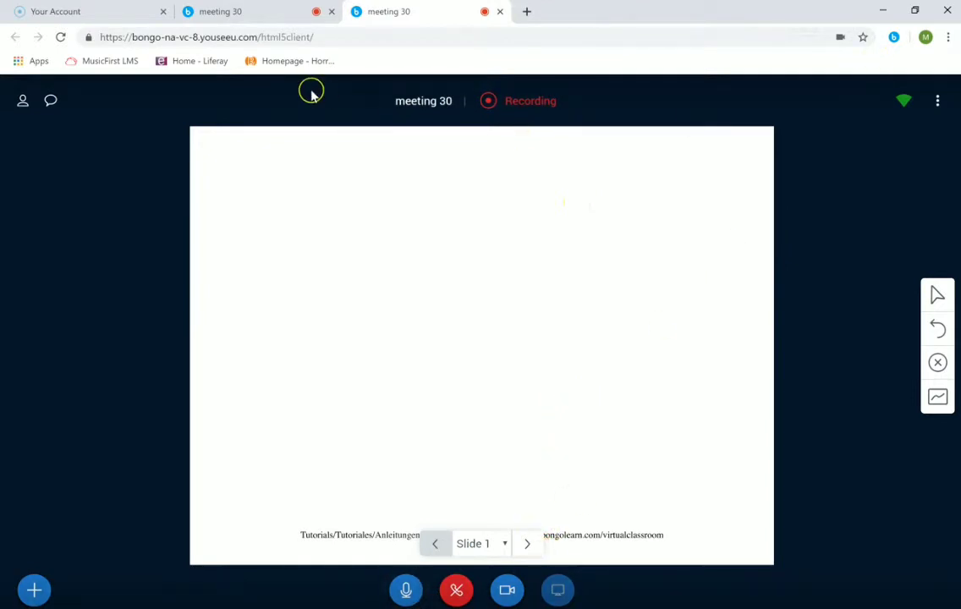
Step: Reload the moderator's meeting room, rejoin the audio with the microphone and confirm the echo test
left_click(61, 38)
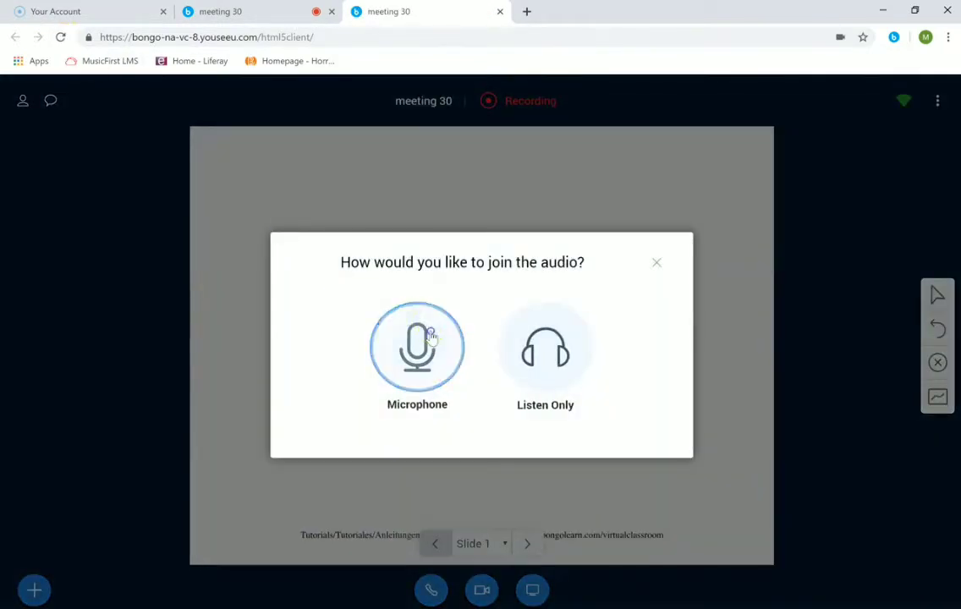
left_click(431, 335)
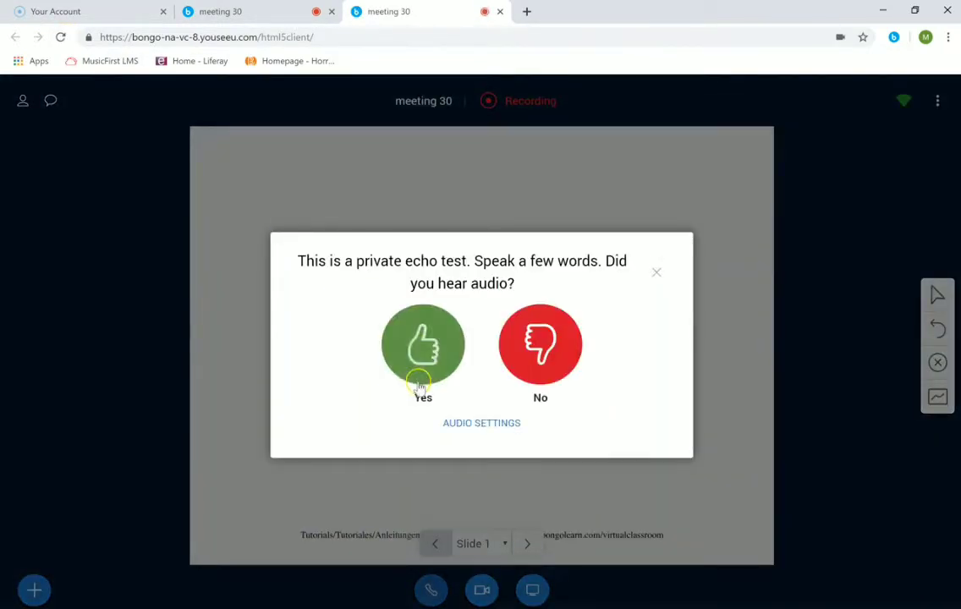
left_click(421, 347)
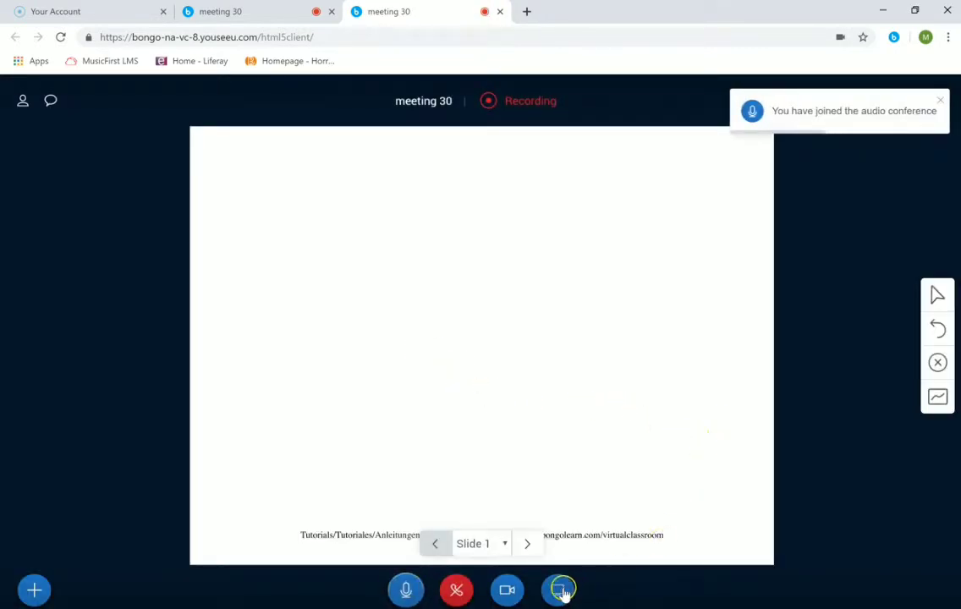
Step: Look through the application window, entire screen and Chrome tab options for screen sharing, and cancel without sharing
left_click(559, 591)
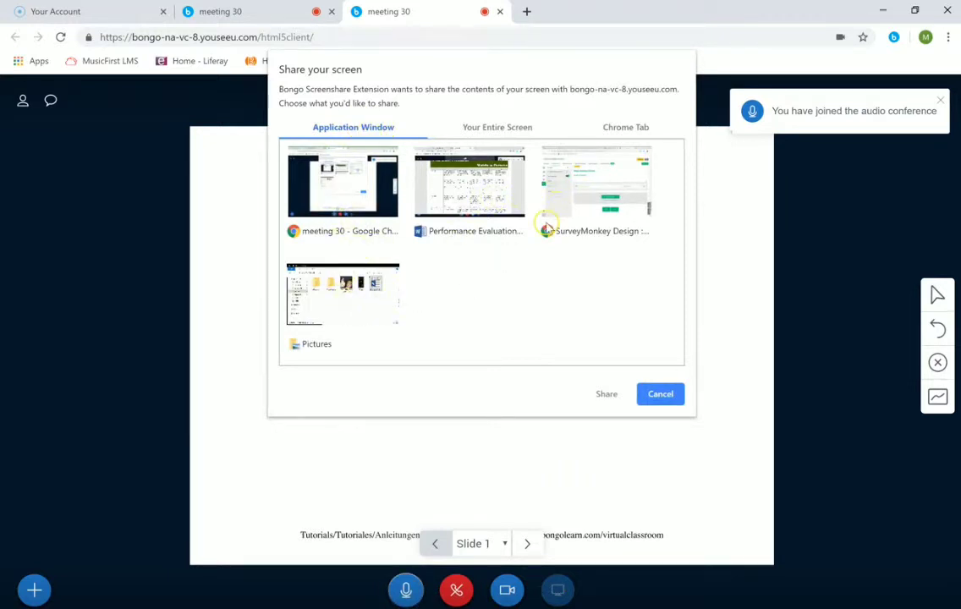
left_click(519, 128)
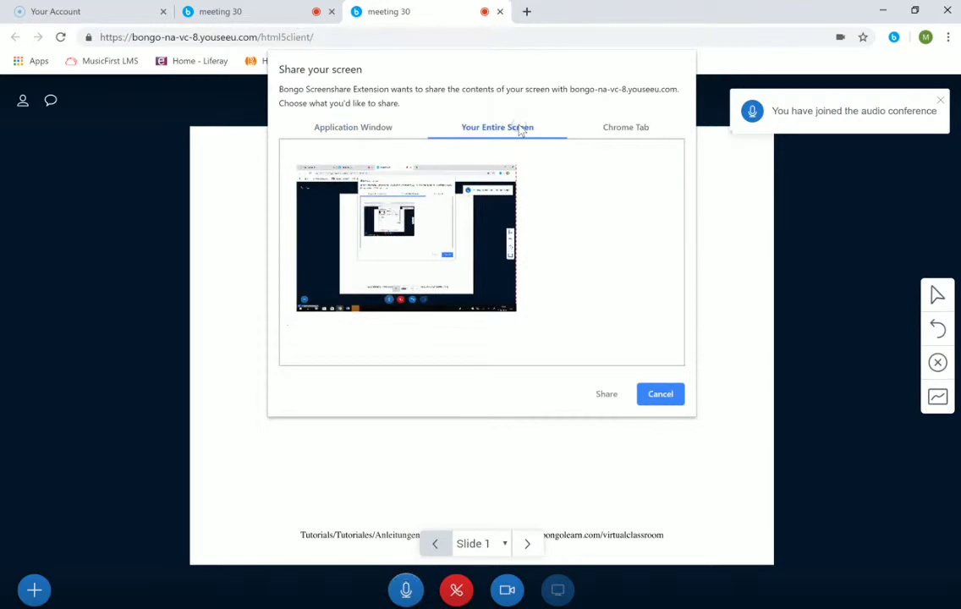
left_click(629, 129)
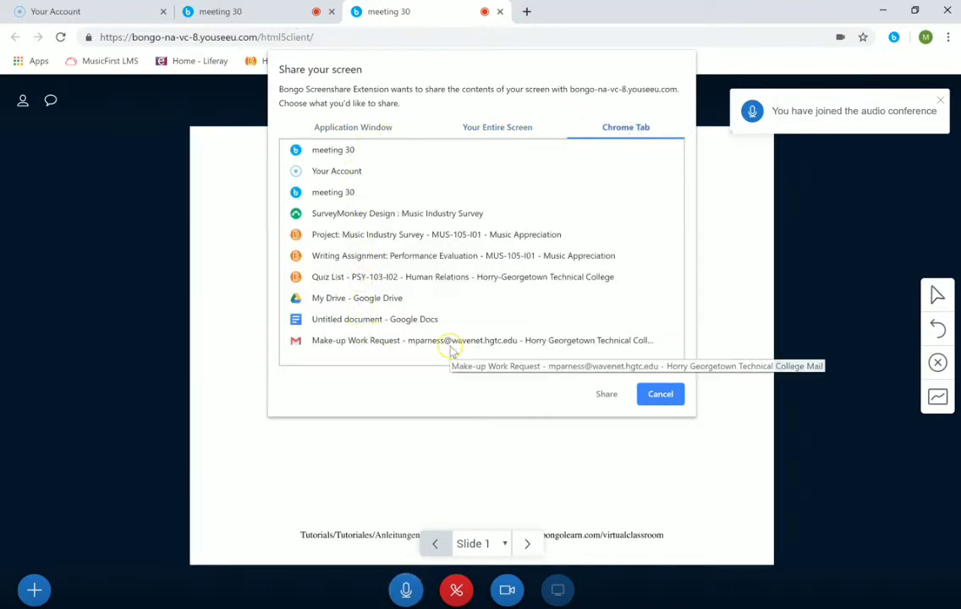
left_click(660, 395)
Step: Check the connection's ping and download speed in the student's meeting room
key("ctrl+shift+Tab")
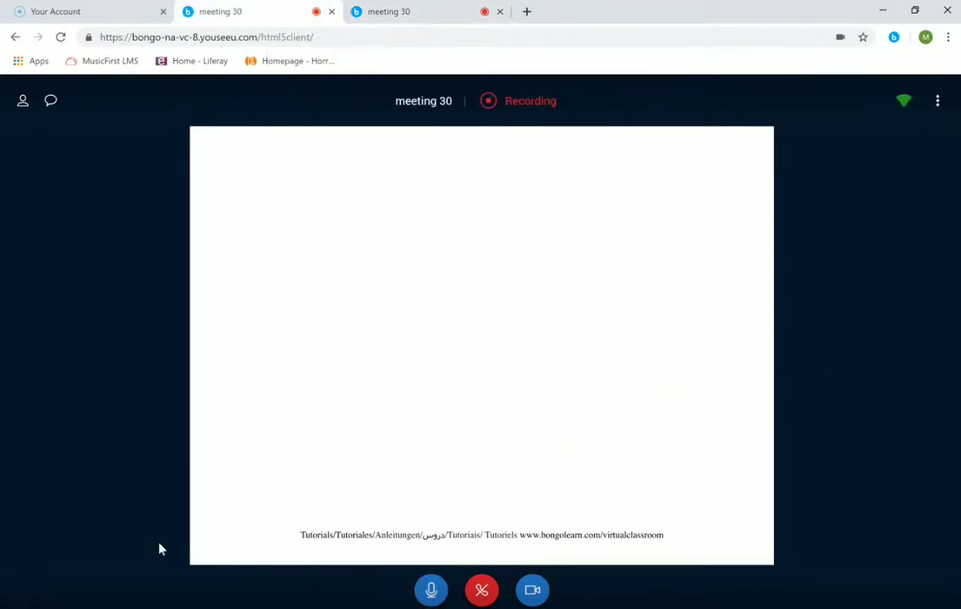
left_click(219, 520)
left_click(900, 104)
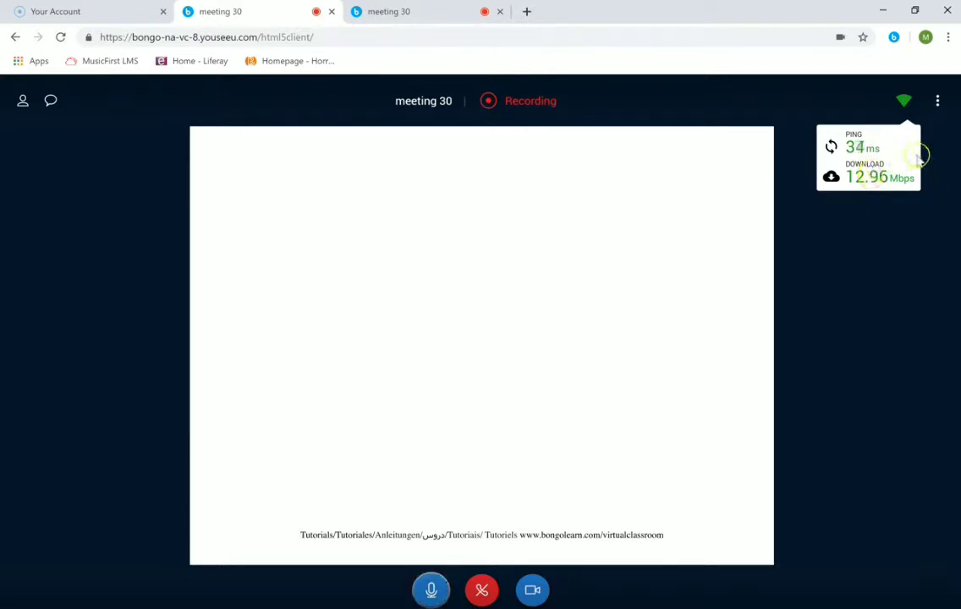
left_click(880, 214)
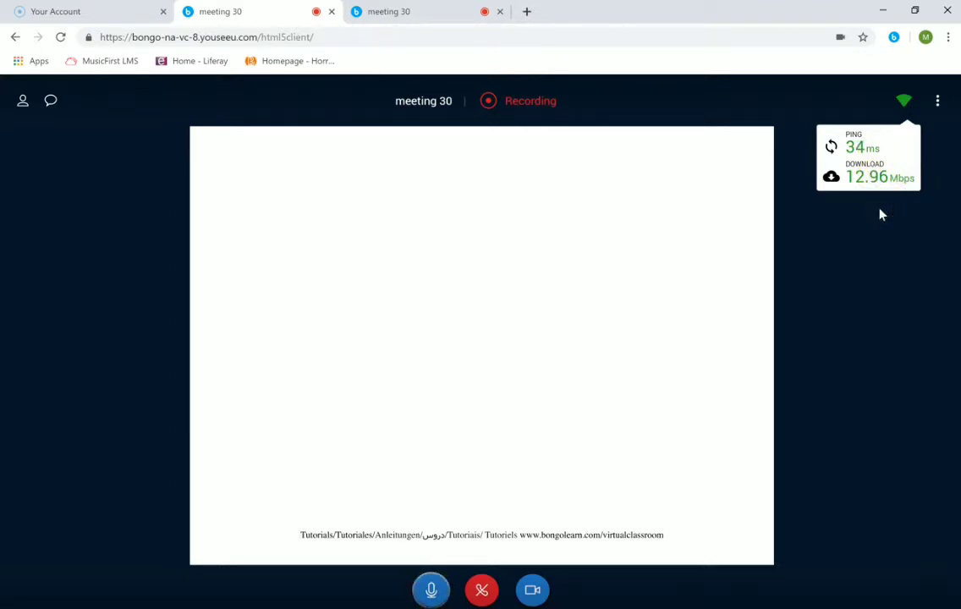
Step: Review the Application, Closed Captions and Data Savings settings in the student's meeting room, and leave the settings without saving
left_click(936, 106)
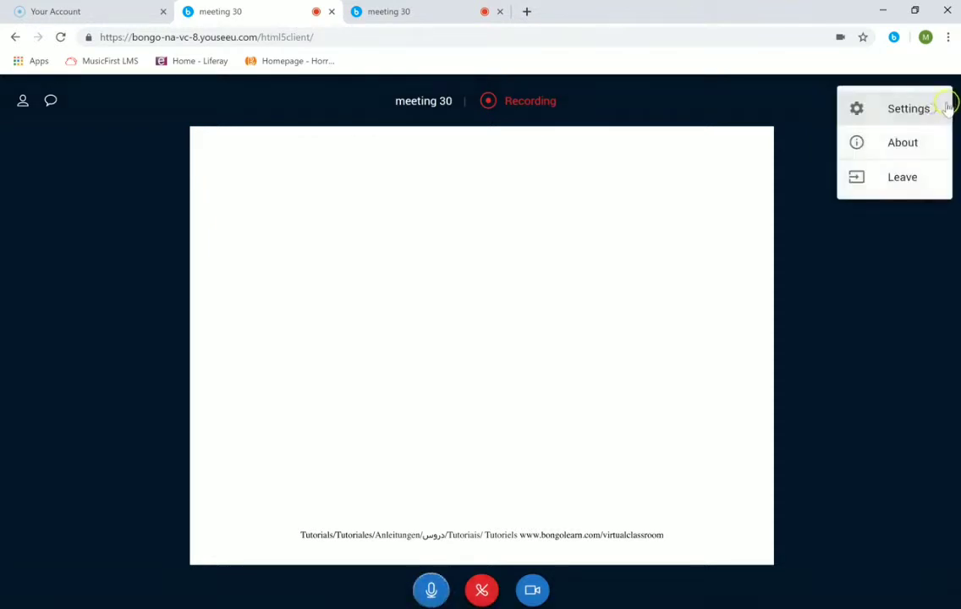
left_click(897, 110)
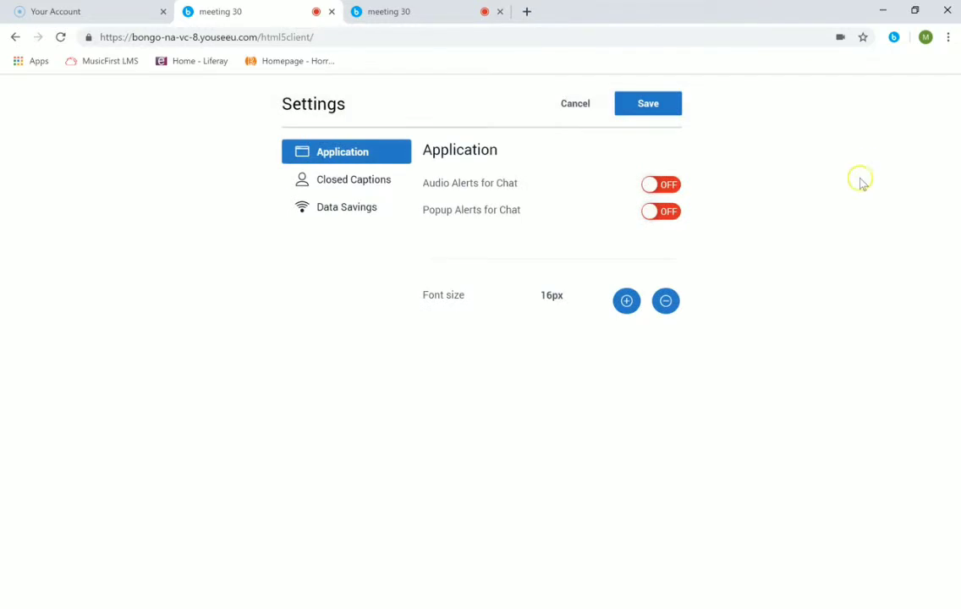
left_click(387, 188)
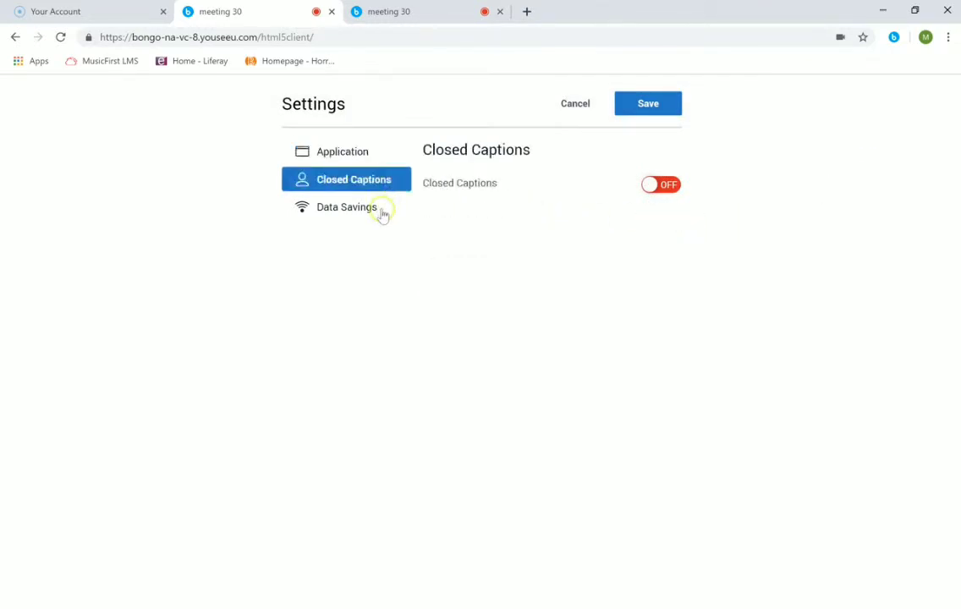
left_click(377, 211)
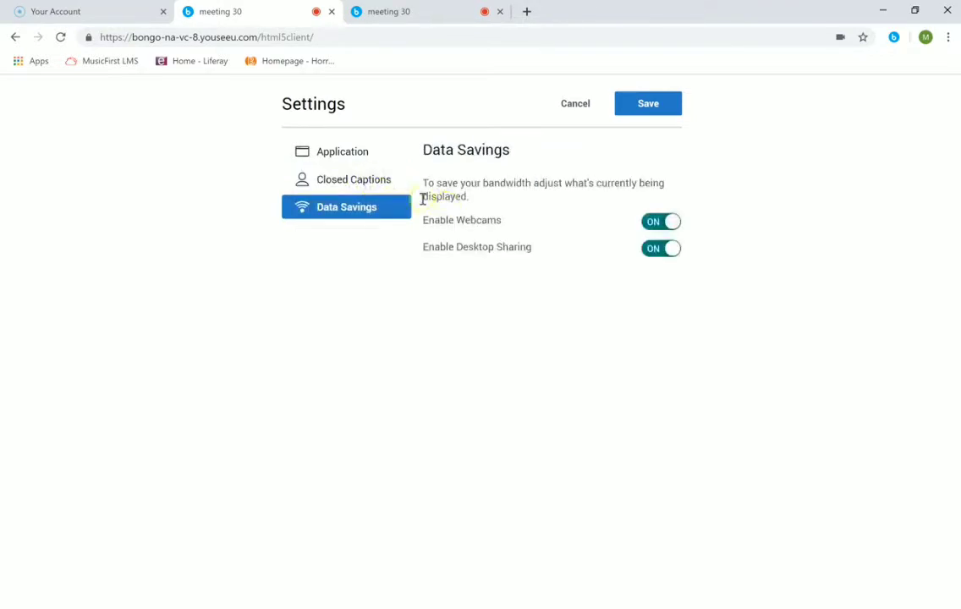
left_click(381, 178)
left_click(372, 156)
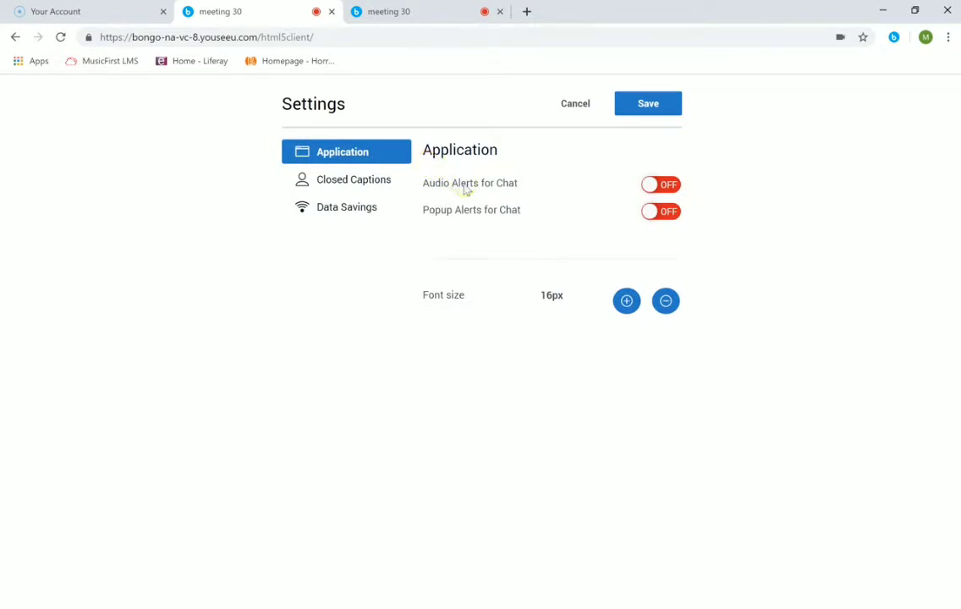
left_click(641, 119)
left_click(659, 113)
left_click(585, 108)
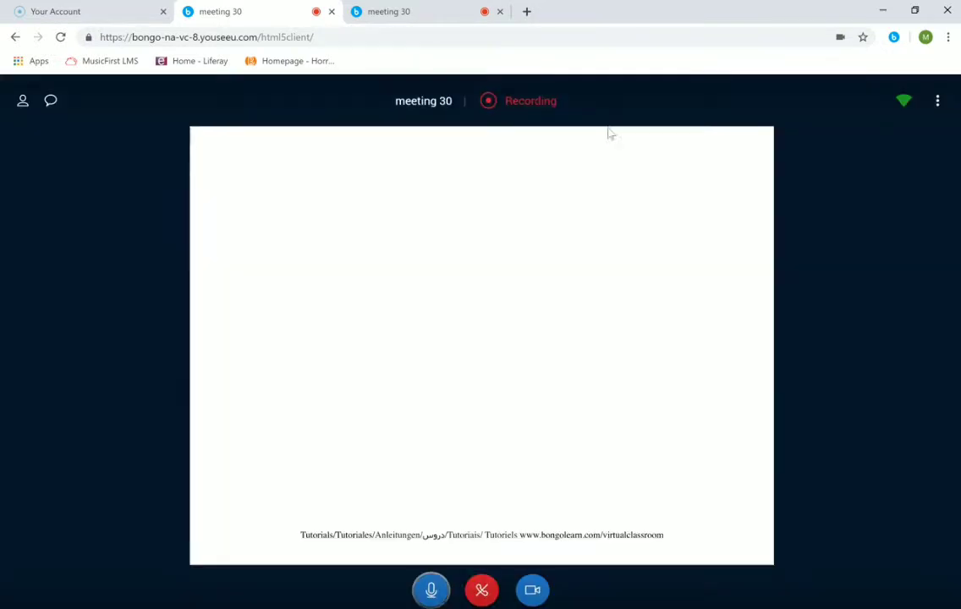
Step: View the About information with the build details in the student's meeting room and close it
left_click(937, 101)
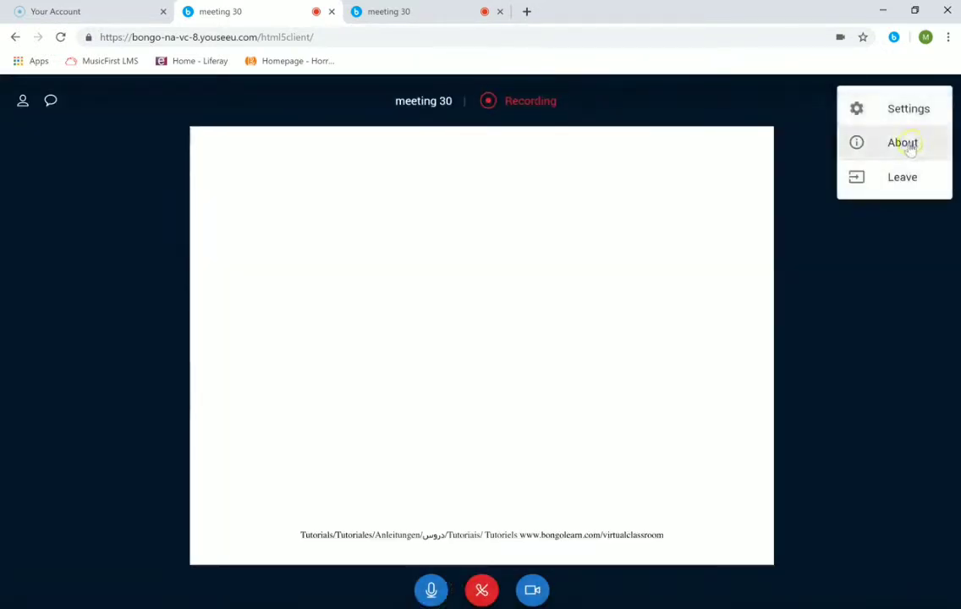
left_click(903, 143)
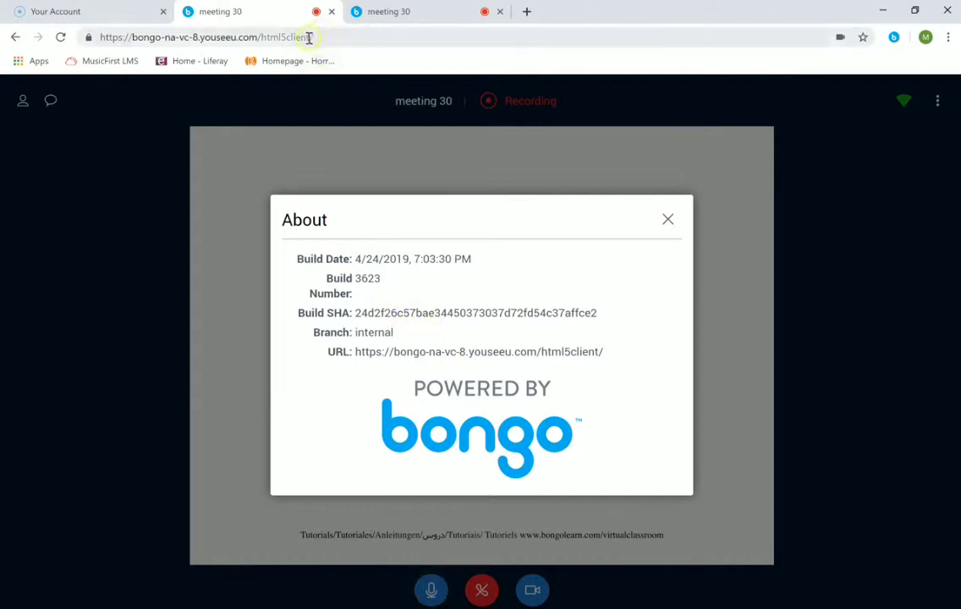
left_click(670, 222)
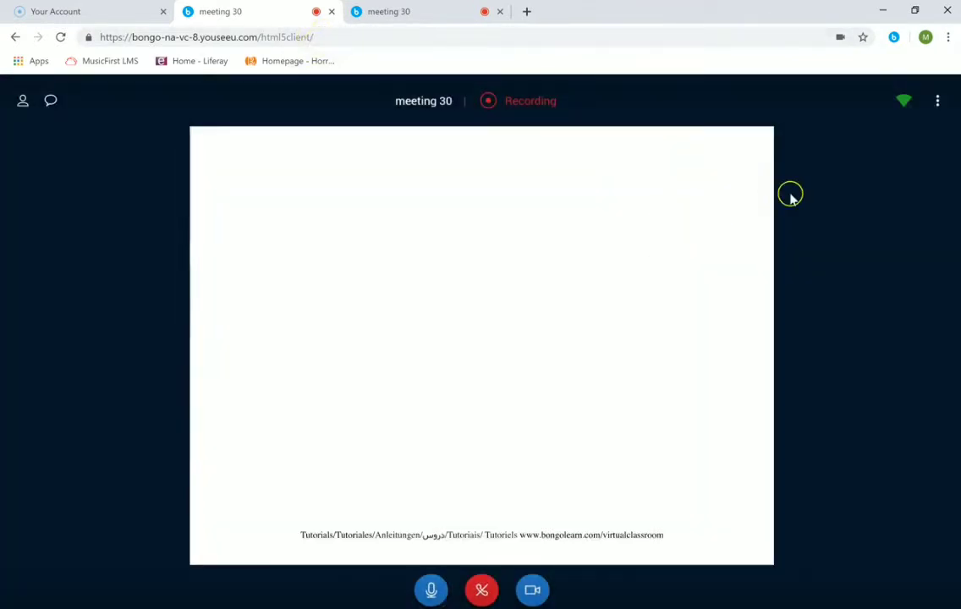
Step: Compare the meeting options available in the student's room with those in the moderator's room, without choosing any
left_click(938, 102)
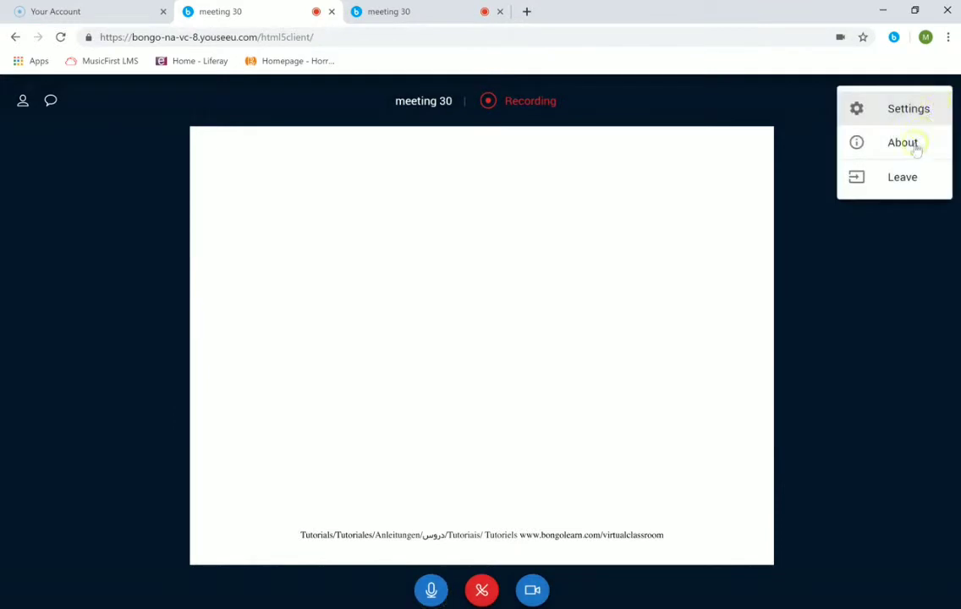
left_click(722, 209)
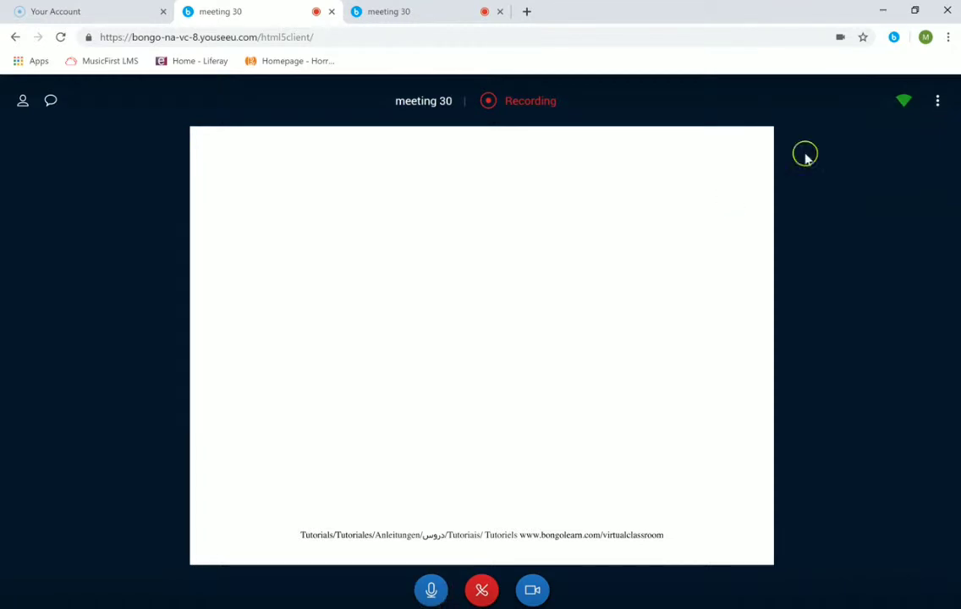
left_click(418, 14)
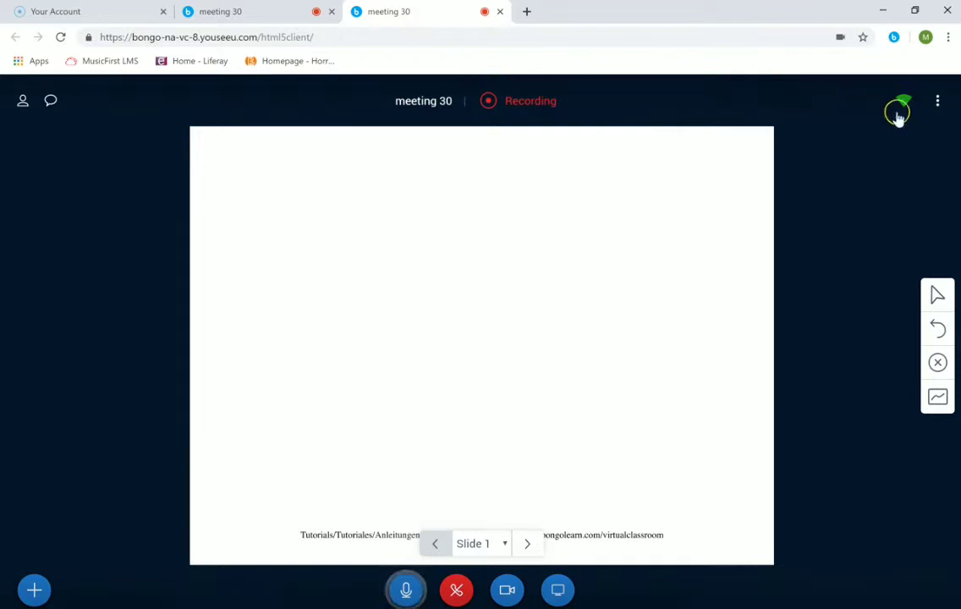
left_click(940, 103)
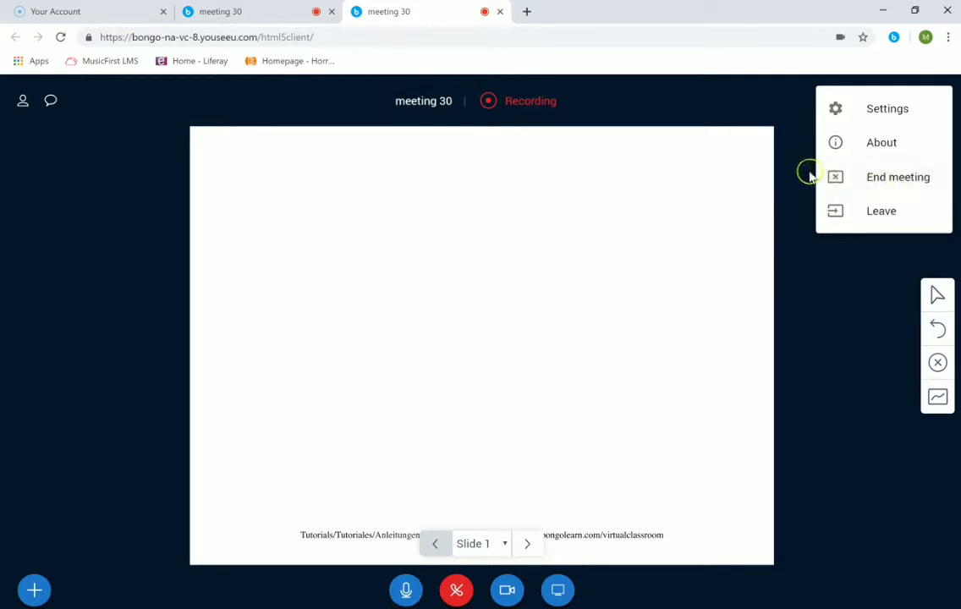
left_click(386, 347)
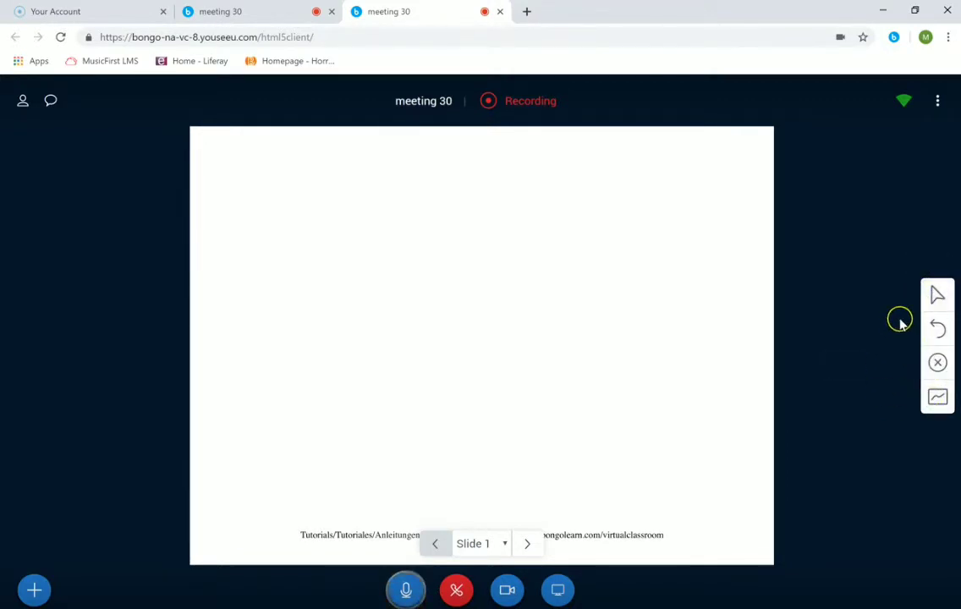
Step: Draw an empty text box in the middle of the whiteboard slide and view the available font sizes
left_click(938, 294)
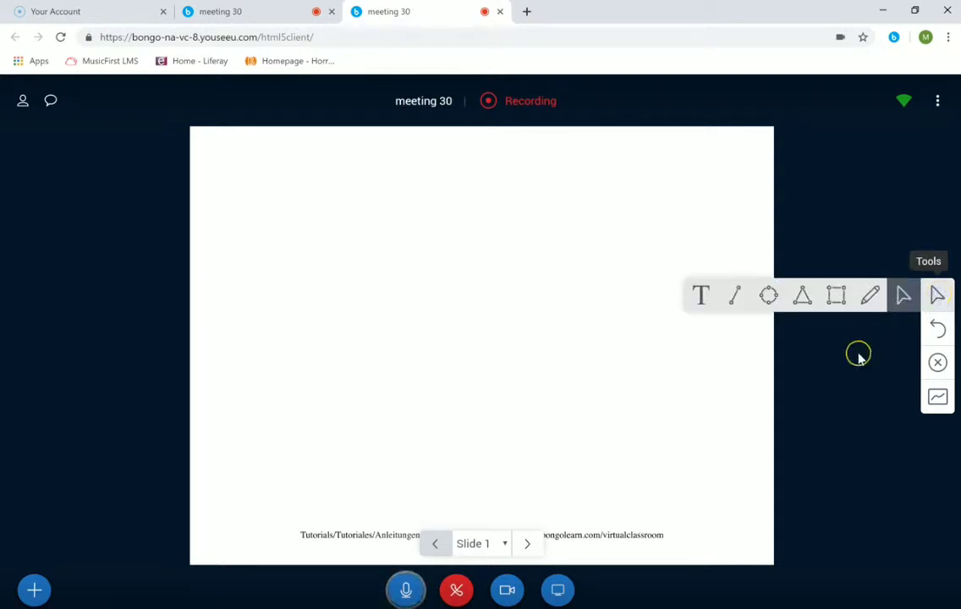
left_click(702, 295)
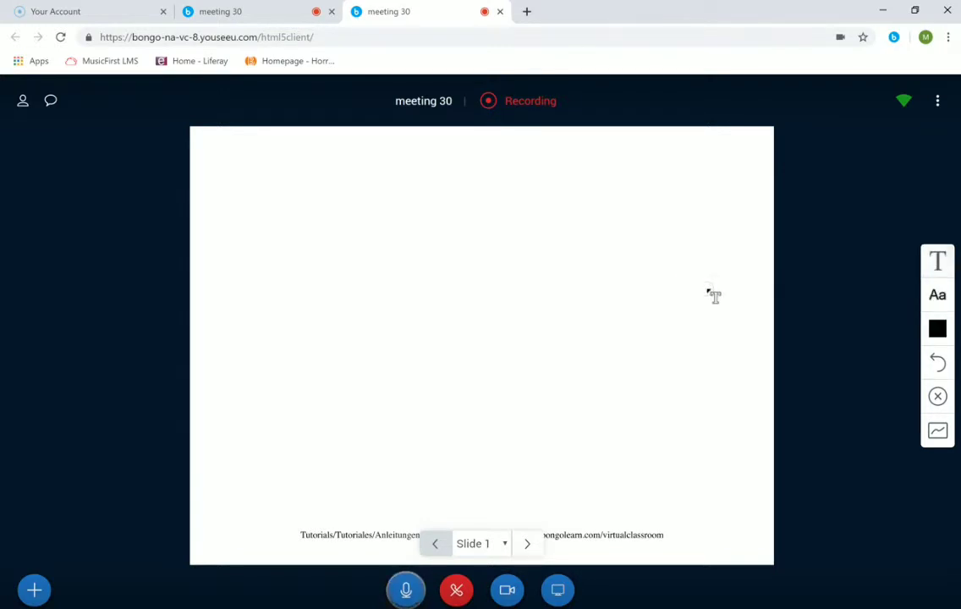
left_click(385, 237)
left_click(388, 245)
left_click_drag(394, 252, 579, 326)
left_click(420, 256)
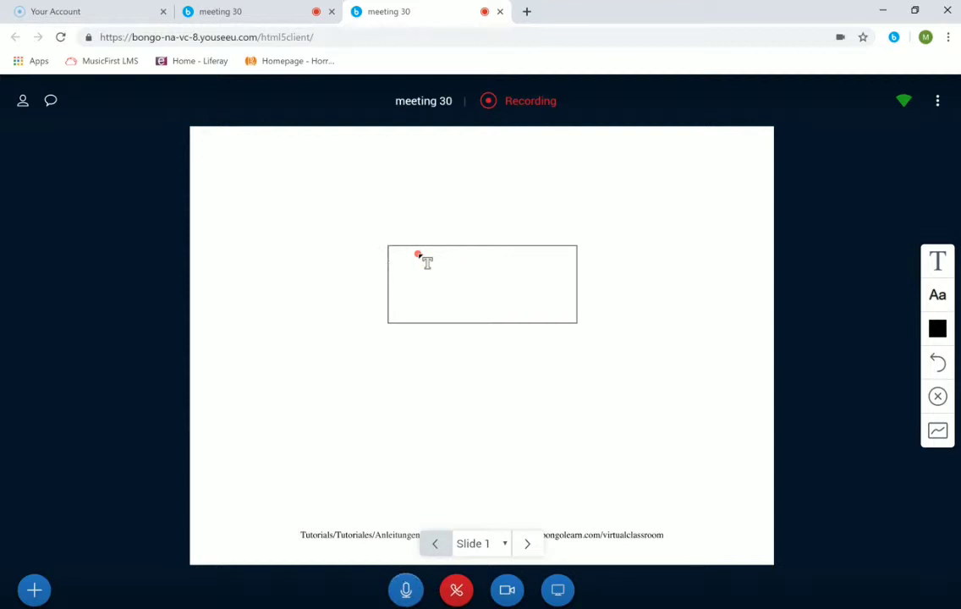
left_click(938, 298)
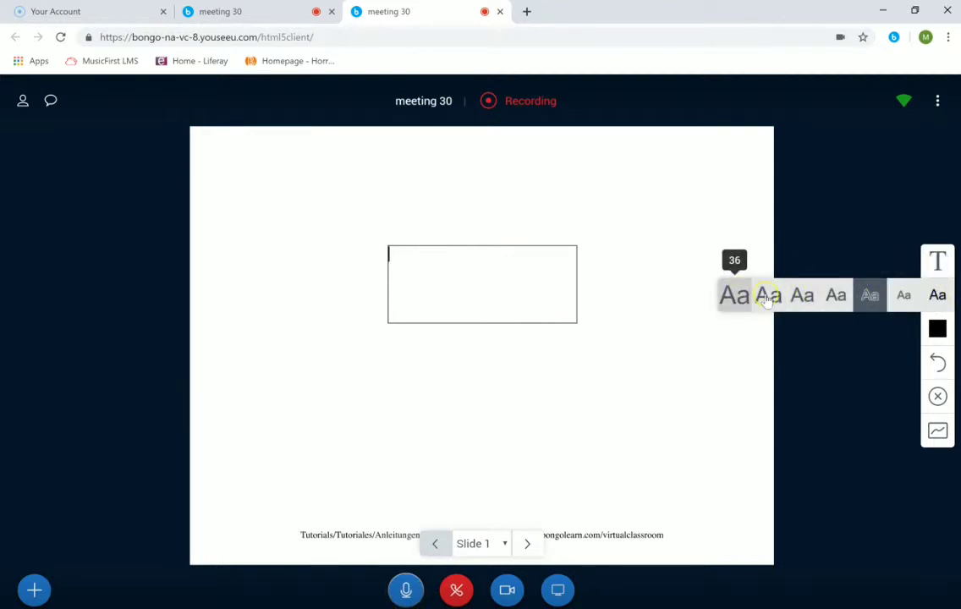
Step: Draw a black triangle on the right half of the slide and a near-vertical line just beside it
left_click(937, 261)
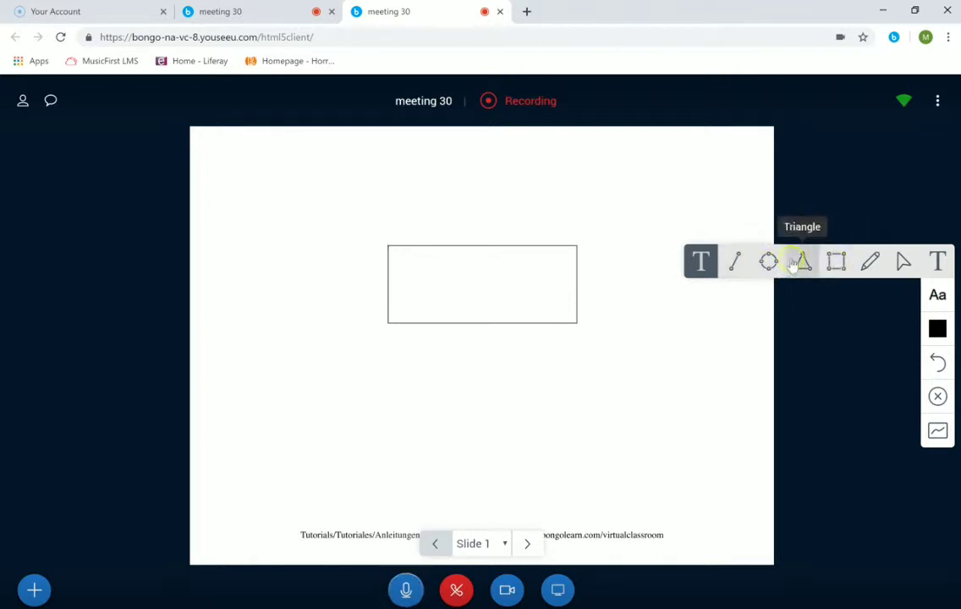
left_click(802, 262)
left_click_drag(540, 211, 668, 374)
left_click(937, 263)
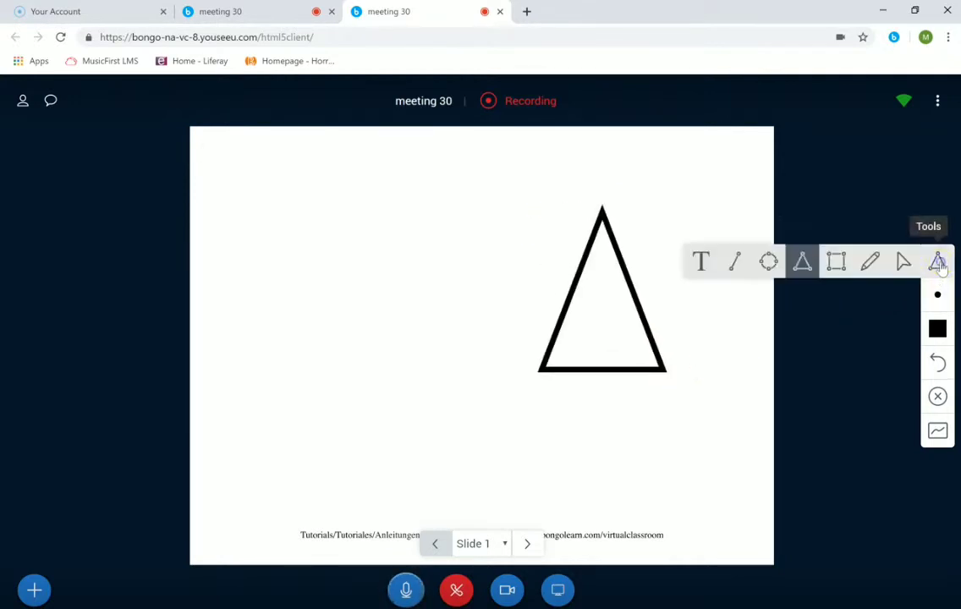
left_click(732, 259)
mouse_move(478, 182)
left_mouse_down()
mouse_move(472, 322)
mouse_move(483, 440)
mouse_move(498, 446)
left_mouse_up()
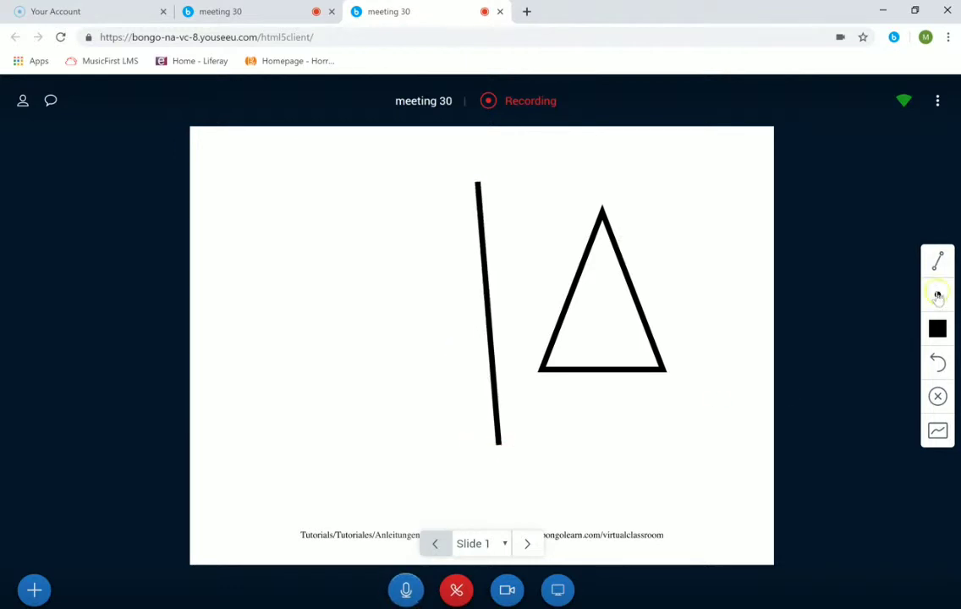
Step: Draw a freehand pencil scribble above and to the right of the triangle
left_click(938, 260)
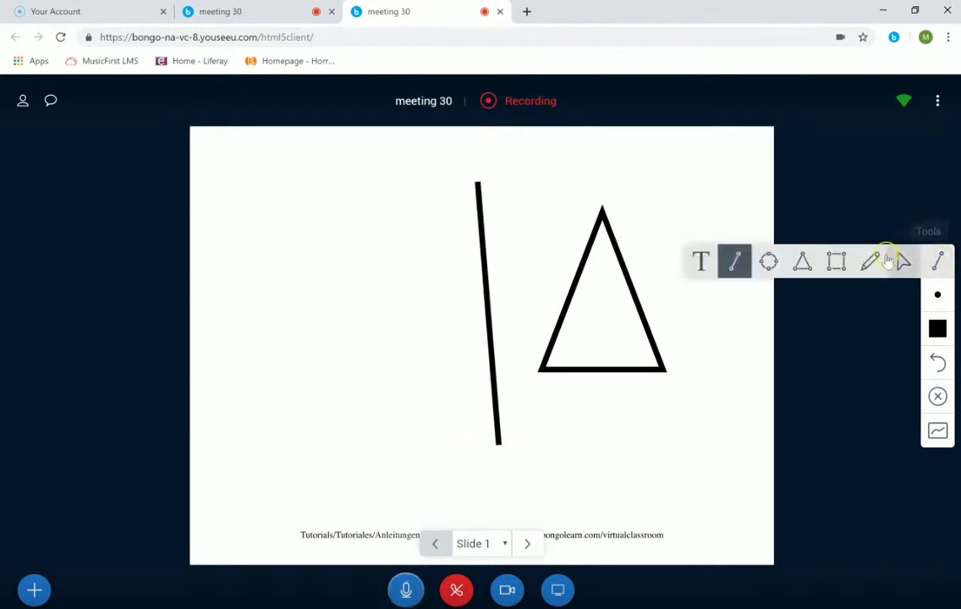
left_click(870, 260)
mouse_move(645, 214)
left_mouse_down()
mouse_move(699, 144)
mouse_move(664, 227)
mouse_move(704, 221)
mouse_move(713, 239)
left_mouse_up()
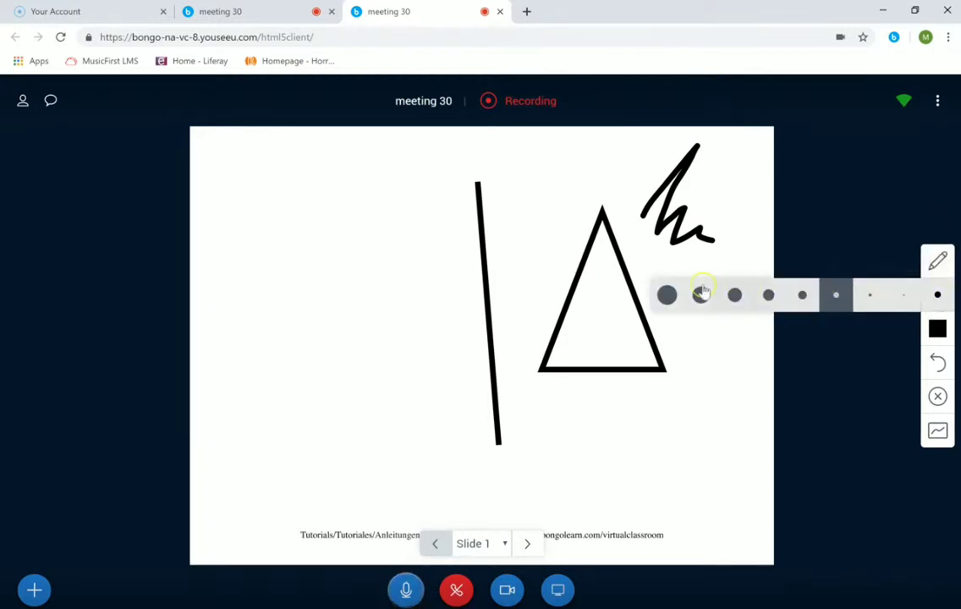
Step: Look at the rectangle tool and the annotation color choices, and return to the Pointer tool
left_click(938, 261)
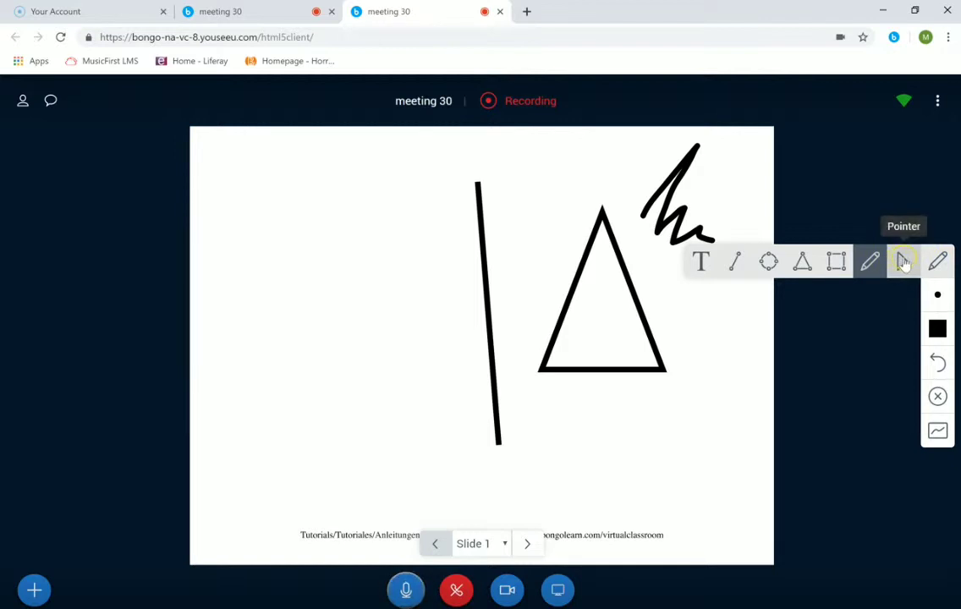
left_click(904, 263)
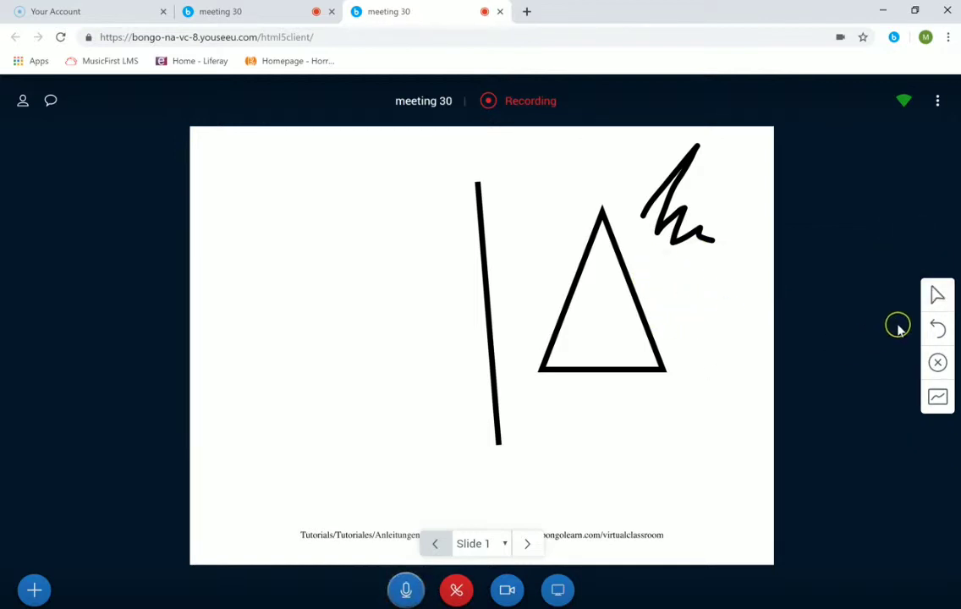
left_click(939, 294)
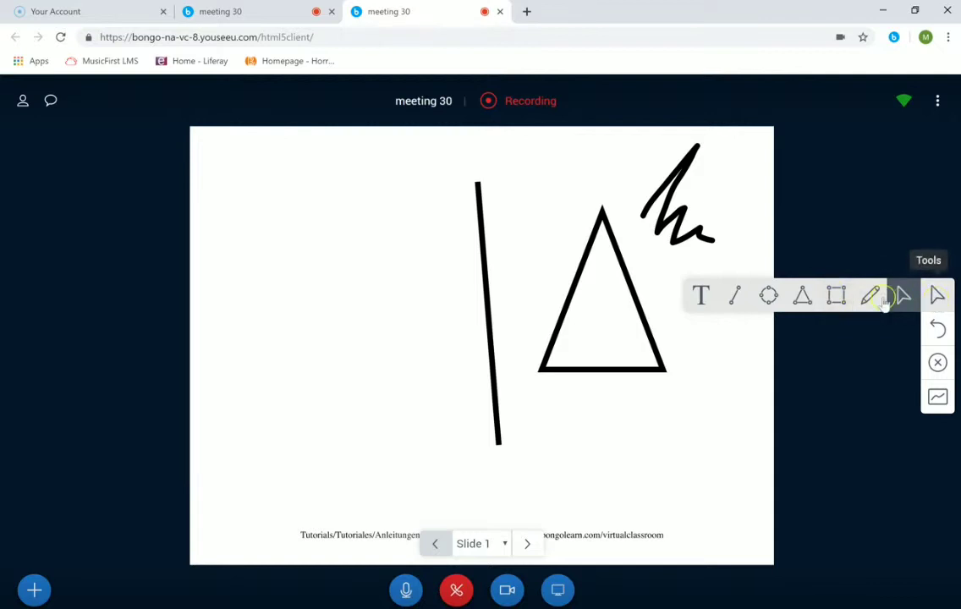
left_click(836, 295)
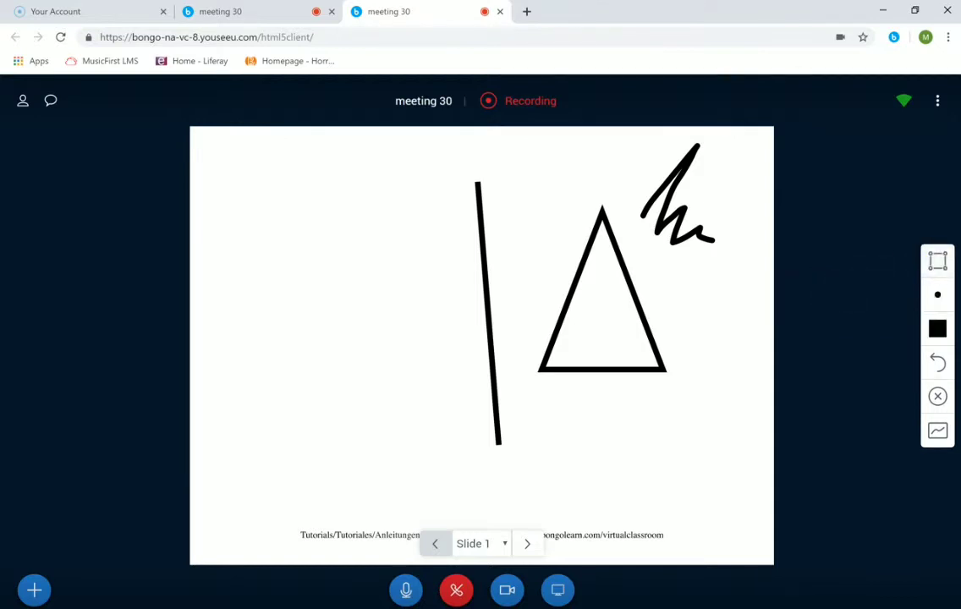
left_click(938, 328)
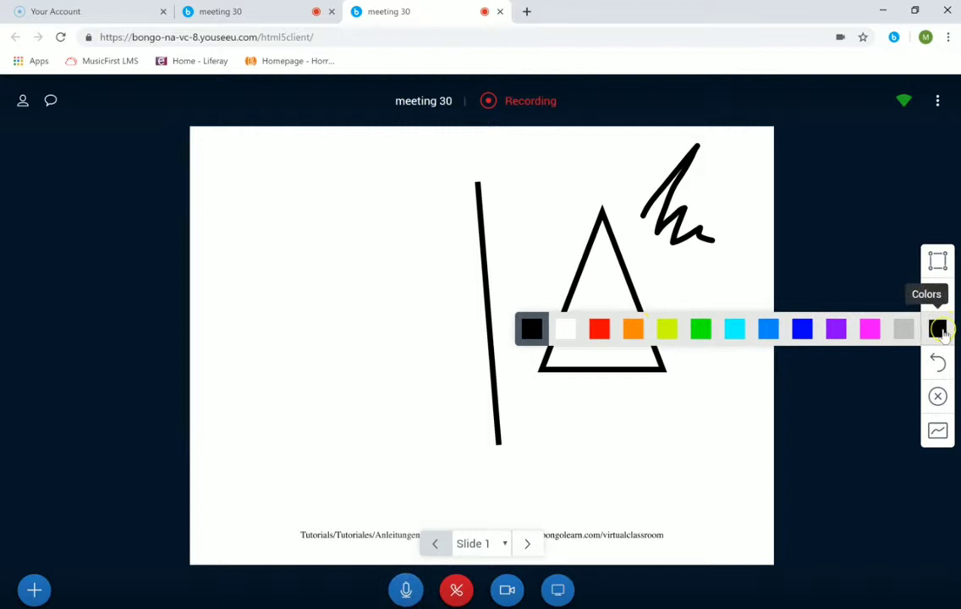
left_click(939, 263)
left_click(904, 262)
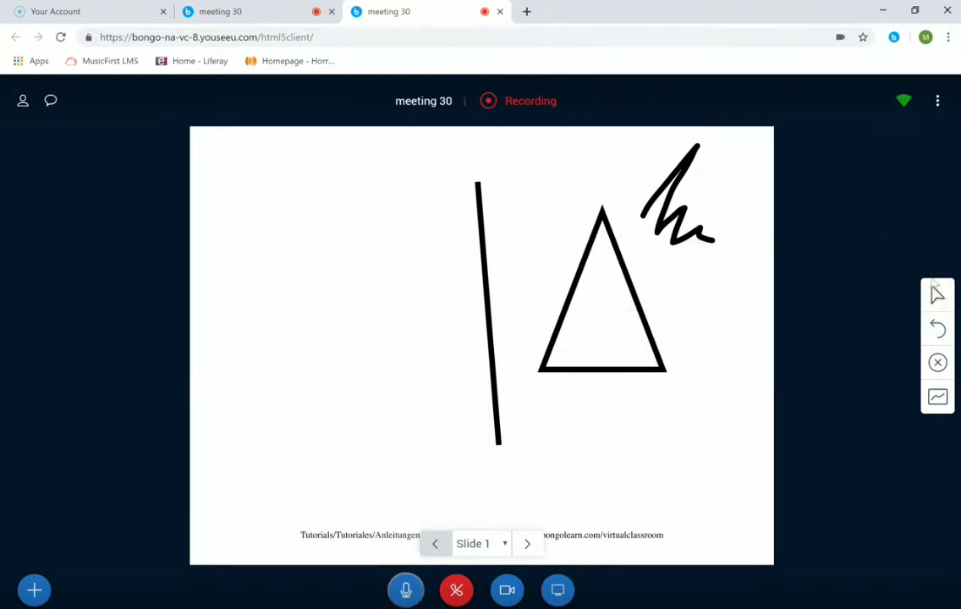
Step: Undo the pencil scribble and clear all remaining annotations from the slide
left_click(937, 329)
left_click(937, 330)
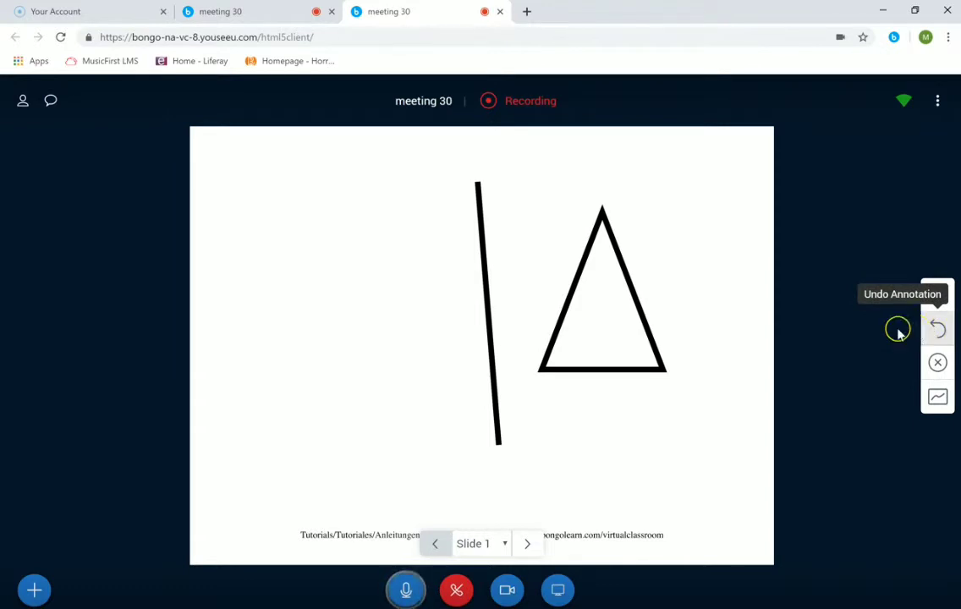
left_click(938, 363)
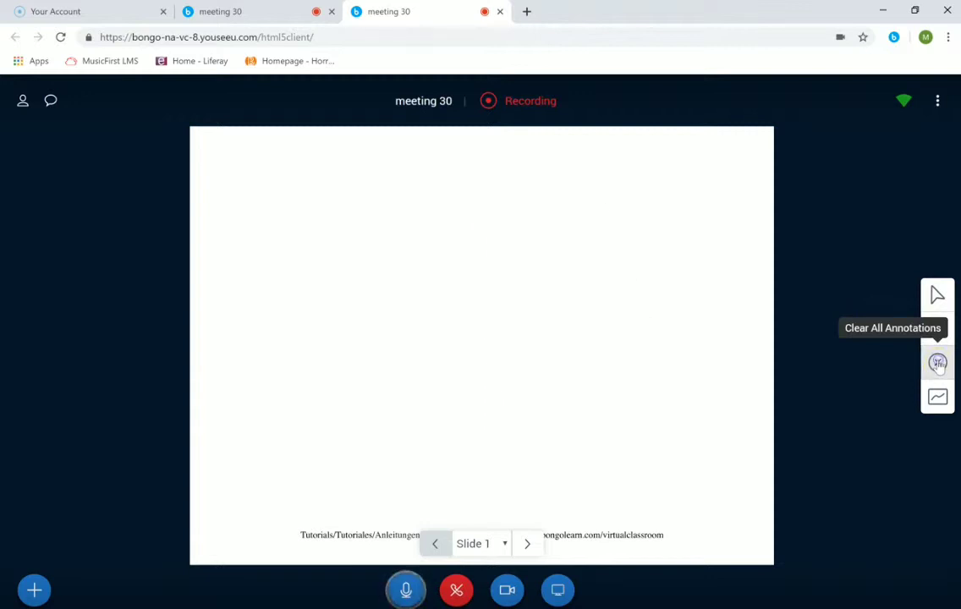
Step: Turn the whiteboard's multi-user mode on and back off, and switch to the student's meeting room
left_click(939, 399)
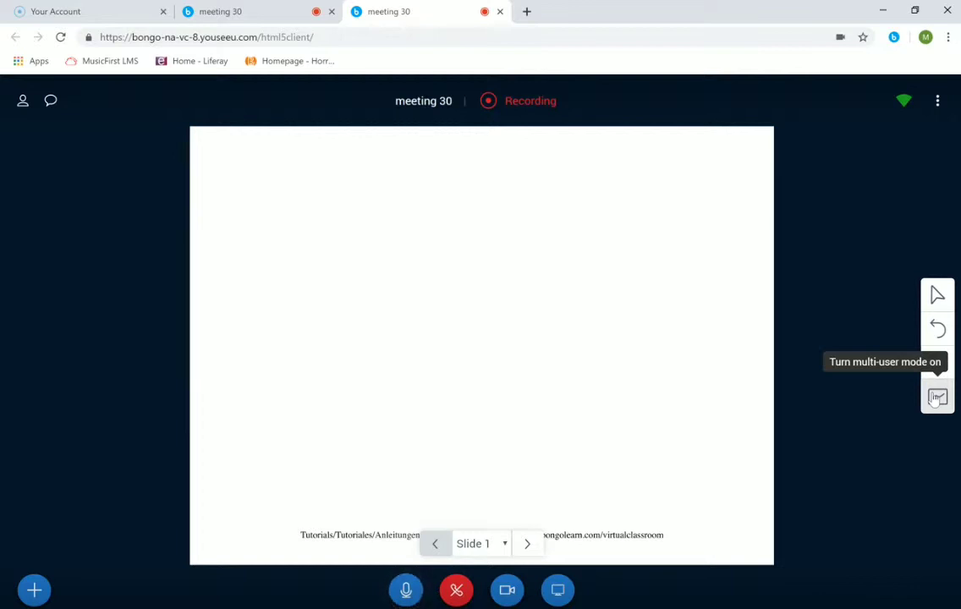
left_click(936, 397)
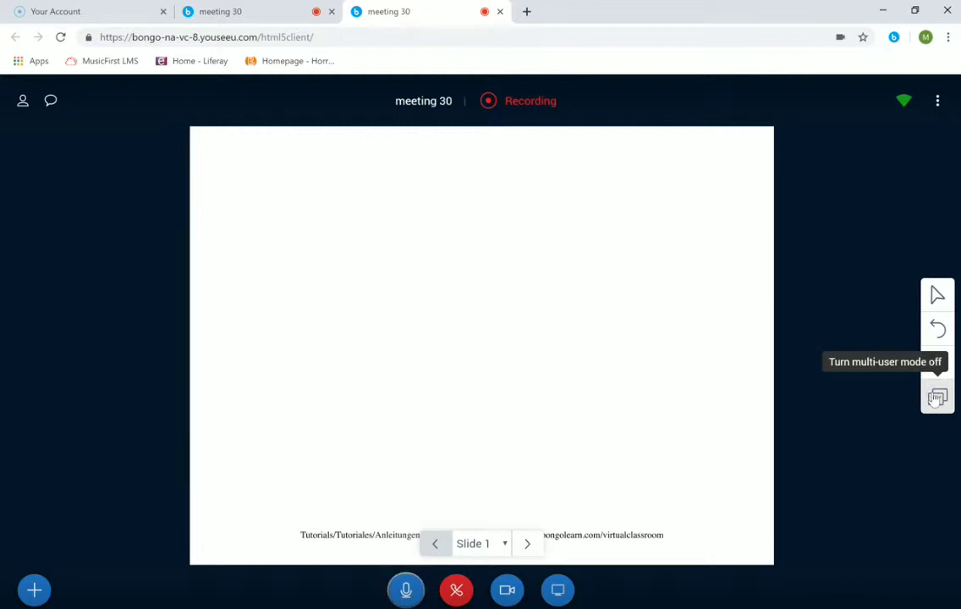
left_click(936, 397)
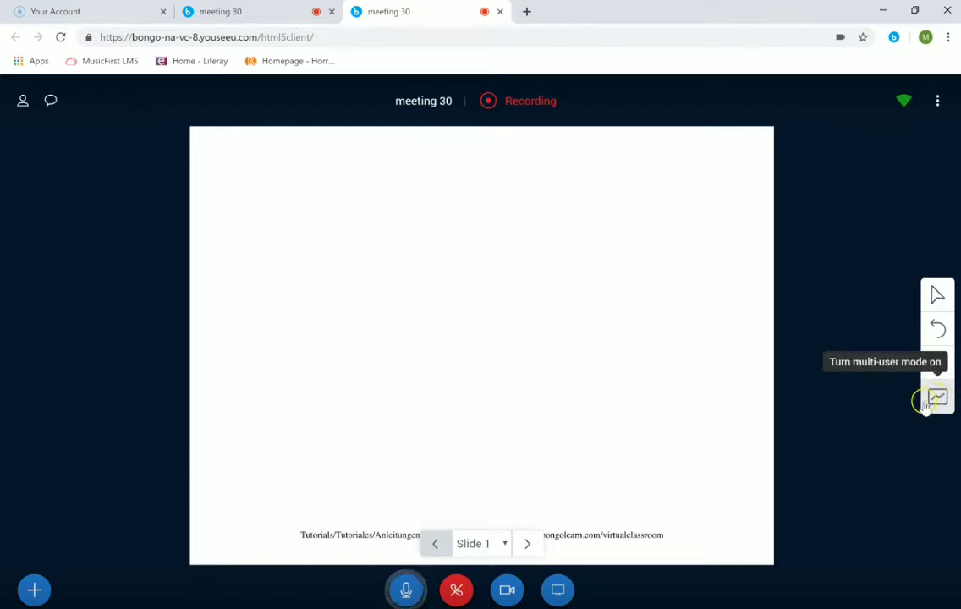
left_click(278, 19)
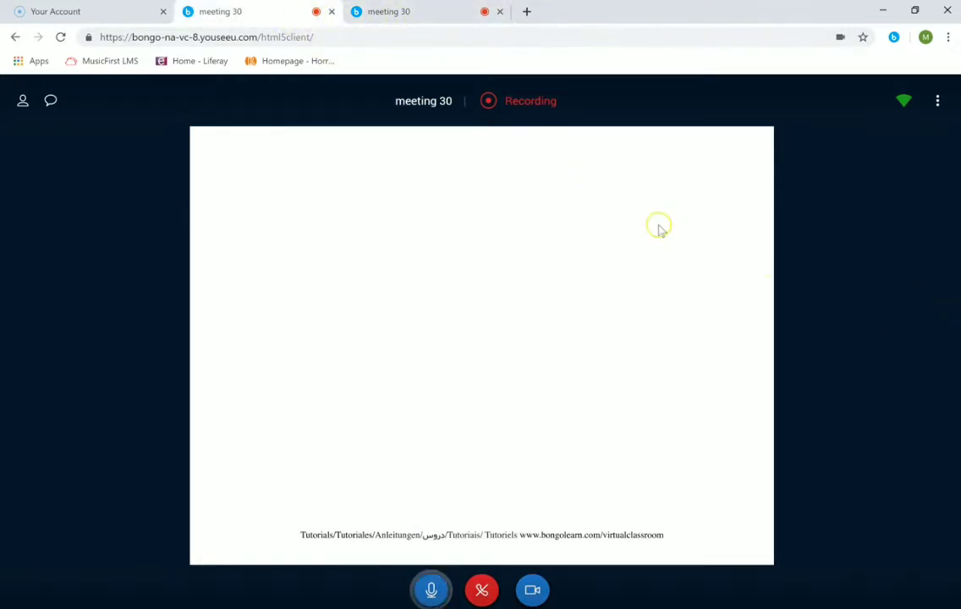
Step: Turn on the whiteboard's multi-user mode in the instructor's room and look at the annotation tools in the student's room
left_click(457, 14)
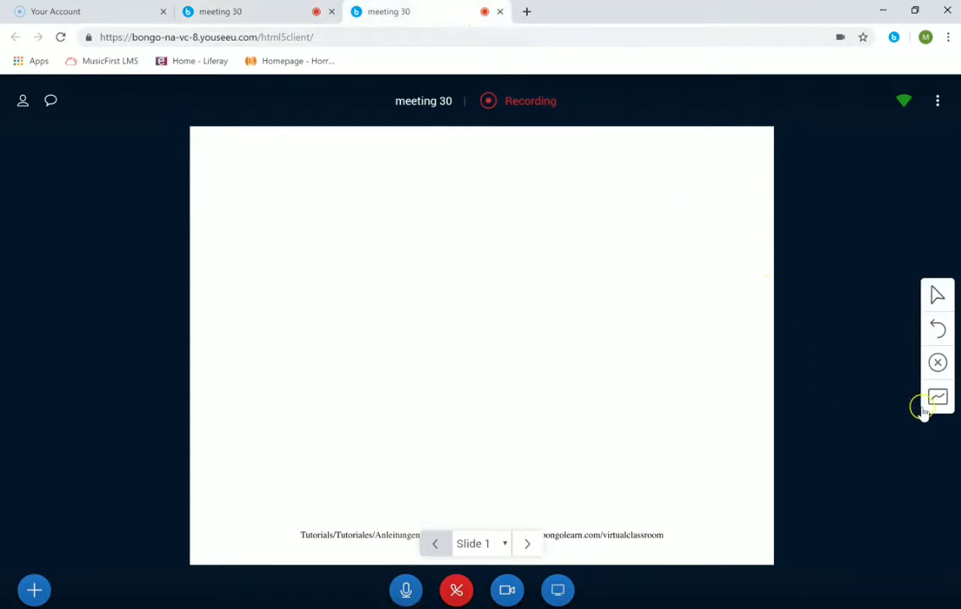
left_click(254, 12)
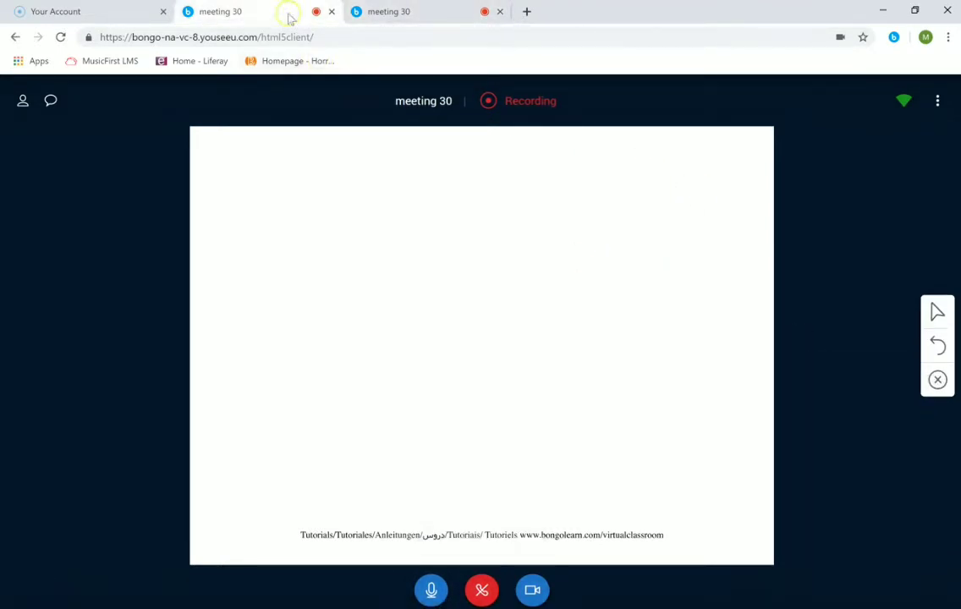
left_click(937, 312)
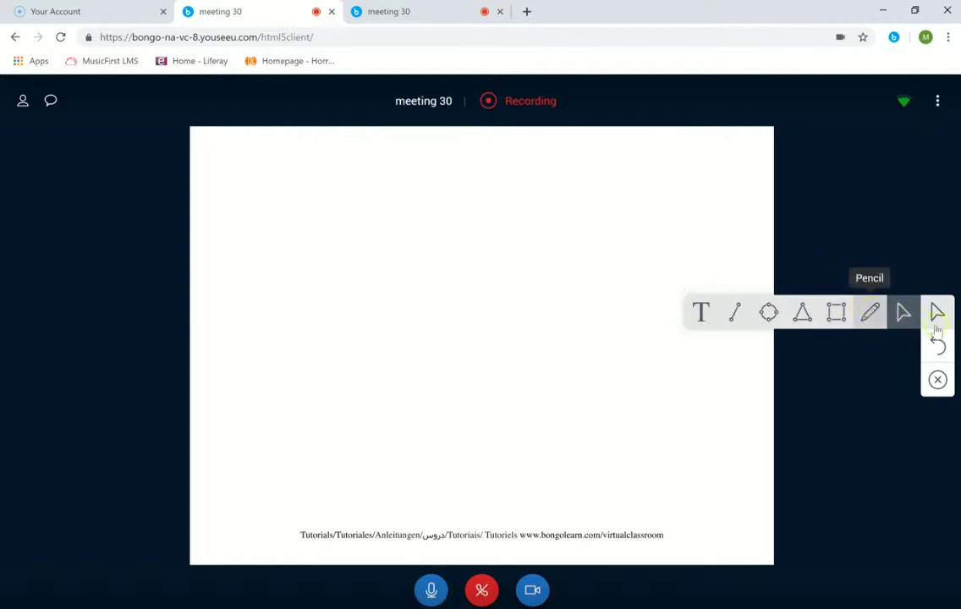
left_click(872, 314)
left_click(937, 318)
left_click(937, 276)
left_click(903, 278)
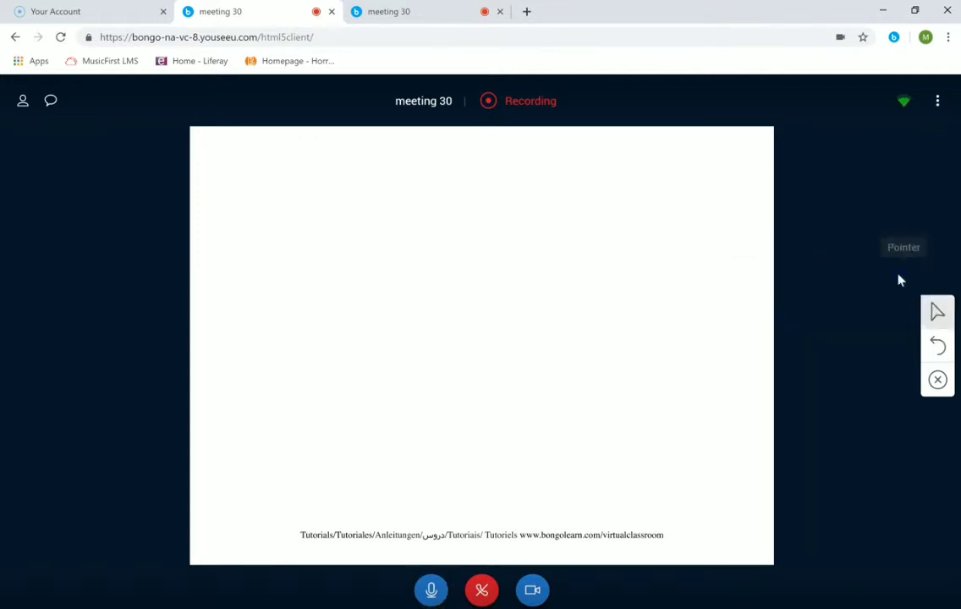
left_click(940, 343)
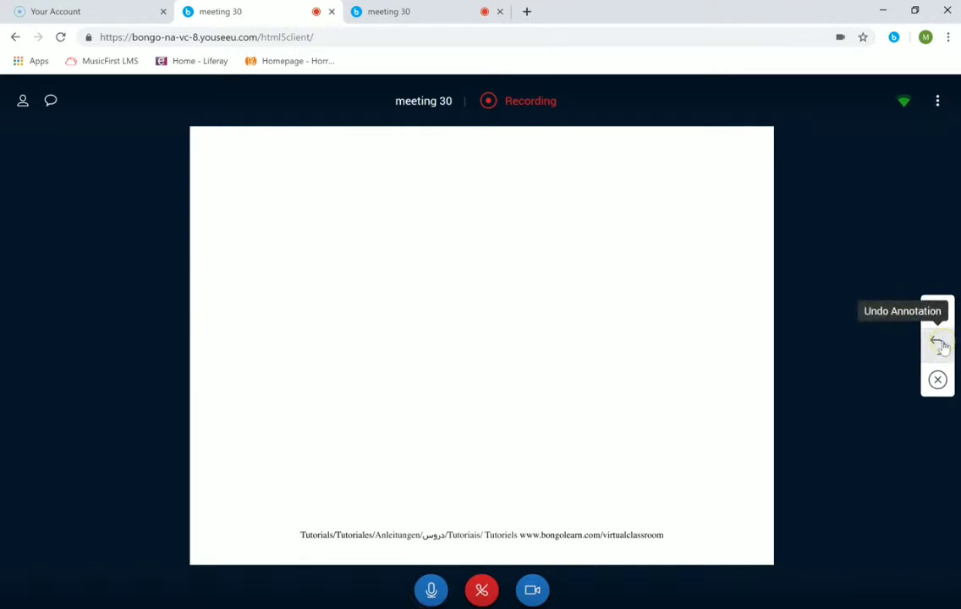
left_click(939, 380)
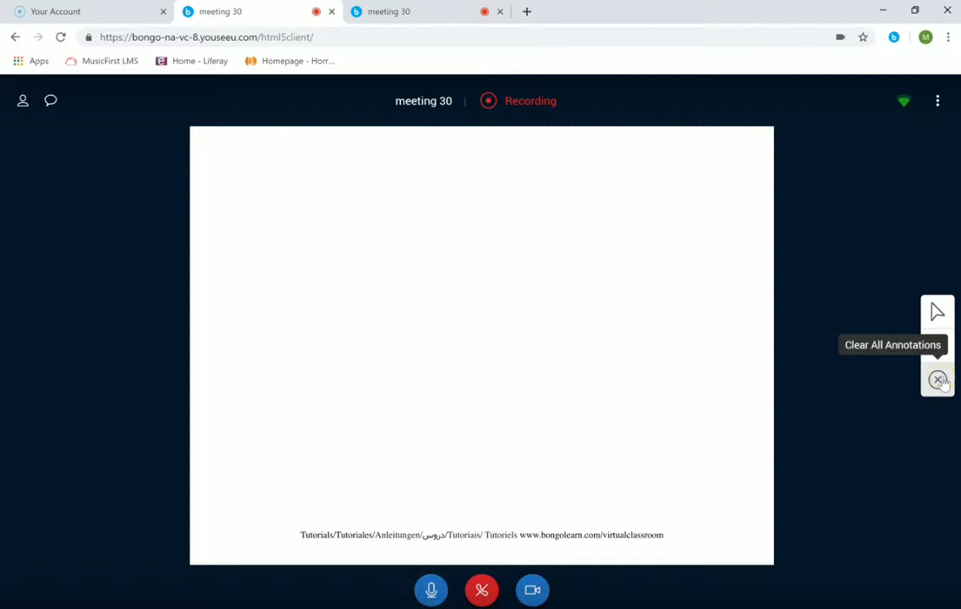
Step: Switch to the instructor's meeting room and look at the available actions, including Mute all
left_click(398, 11)
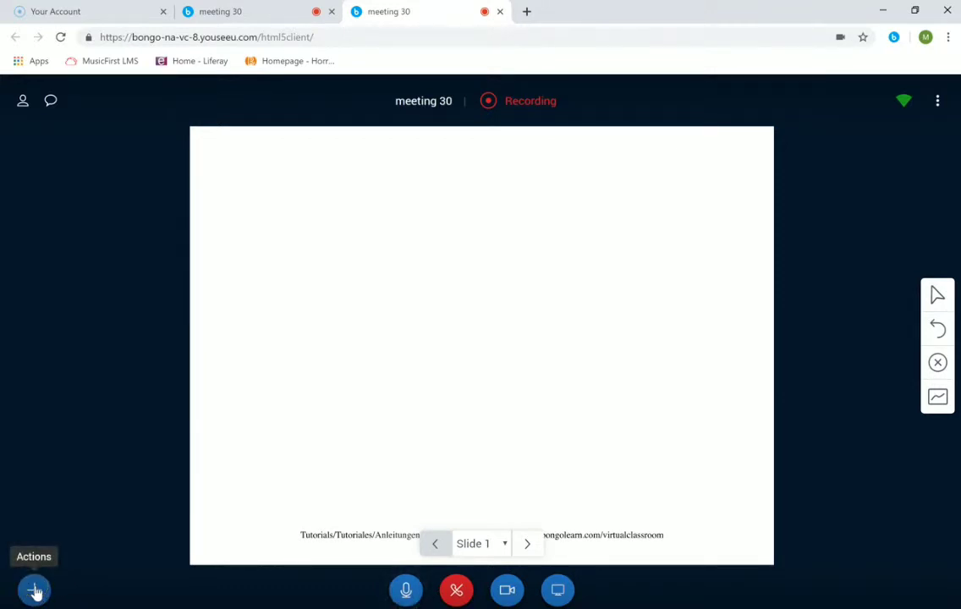
left_click(35, 592)
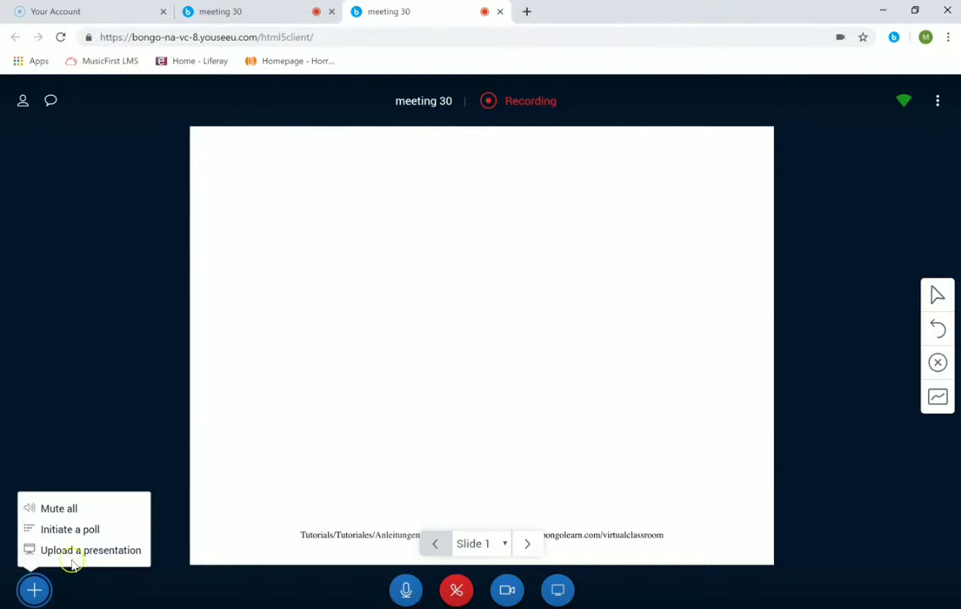
left_click(68, 508)
left_click(91, 510)
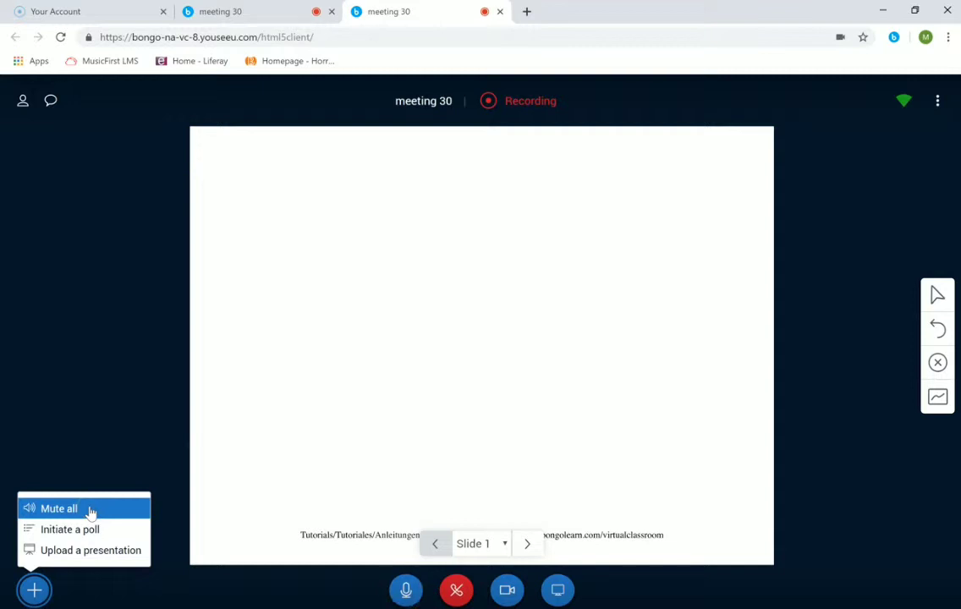
Step: Look at the custom poll form, go back to the poll types and create a Yes/No poll
left_click(104, 532)
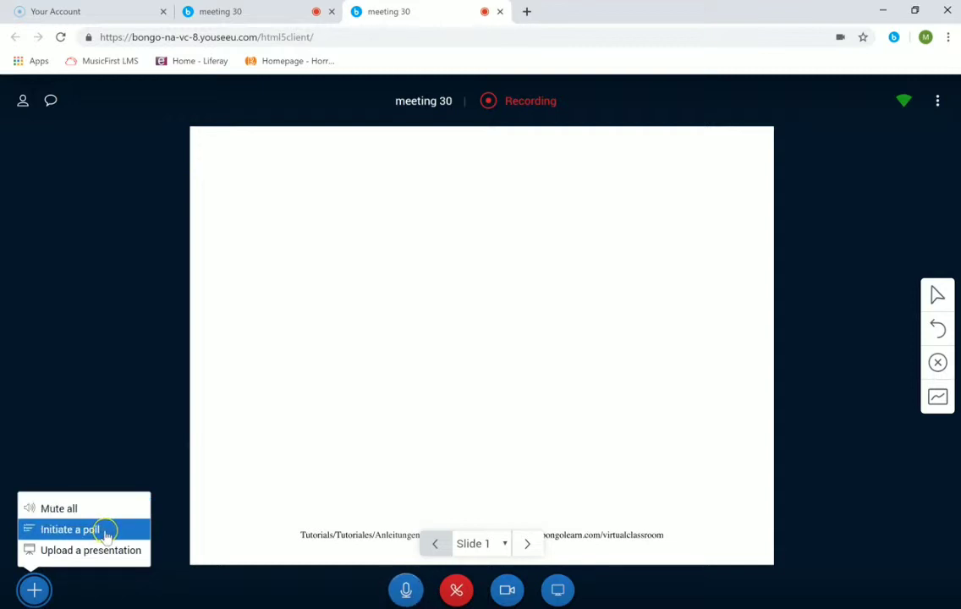
left_click(103, 530)
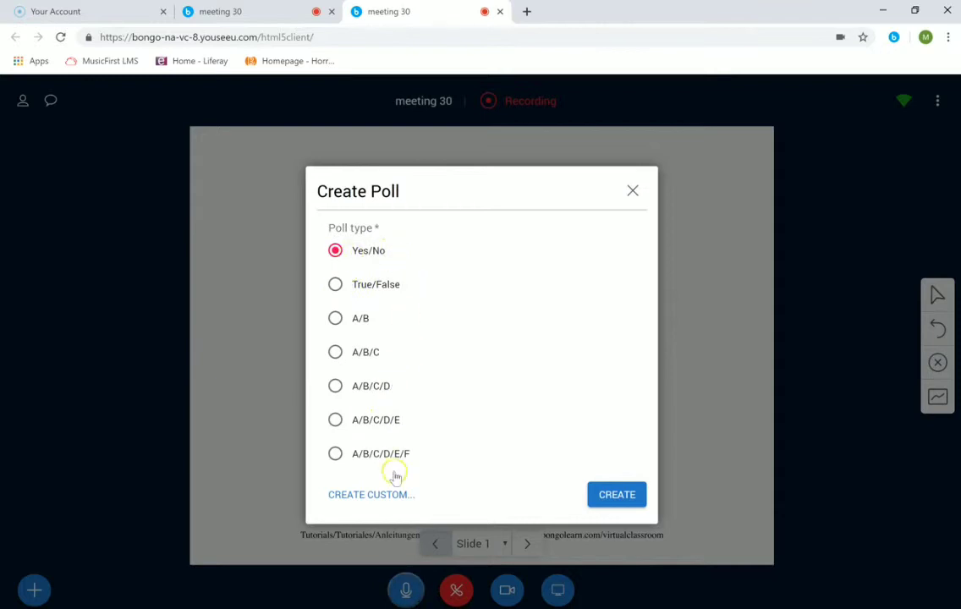
left_click(380, 503)
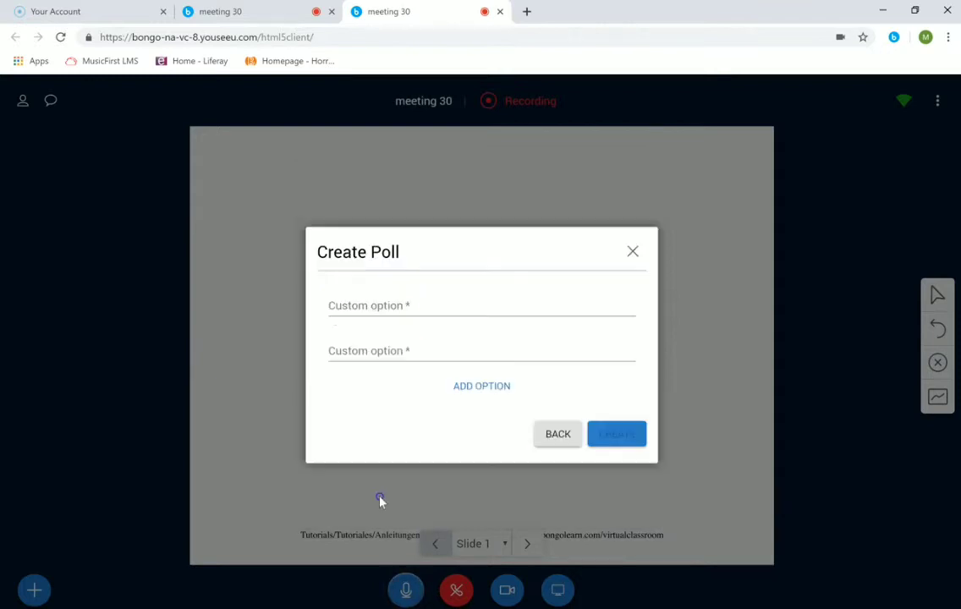
left_click(557, 433)
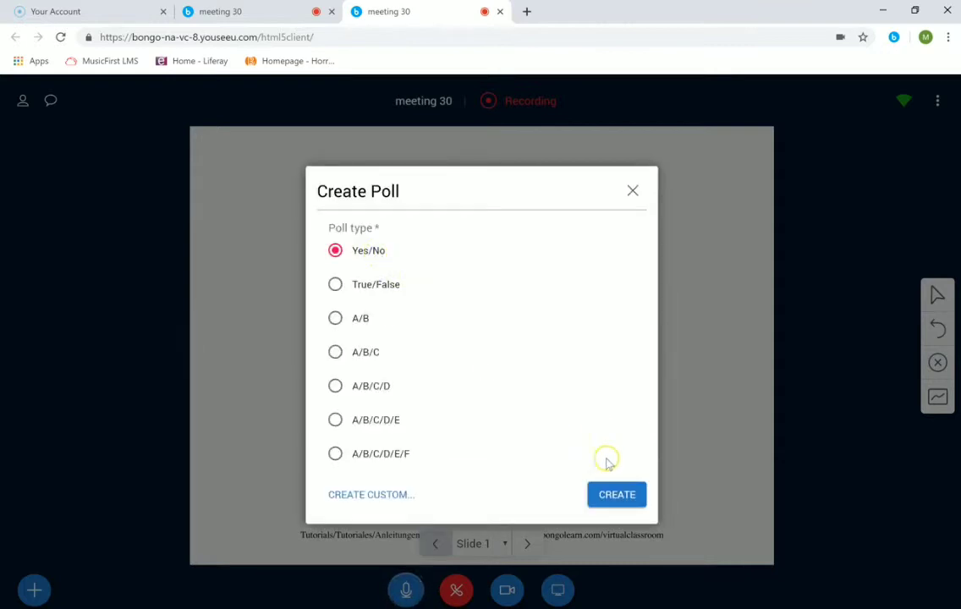
left_click(617, 494)
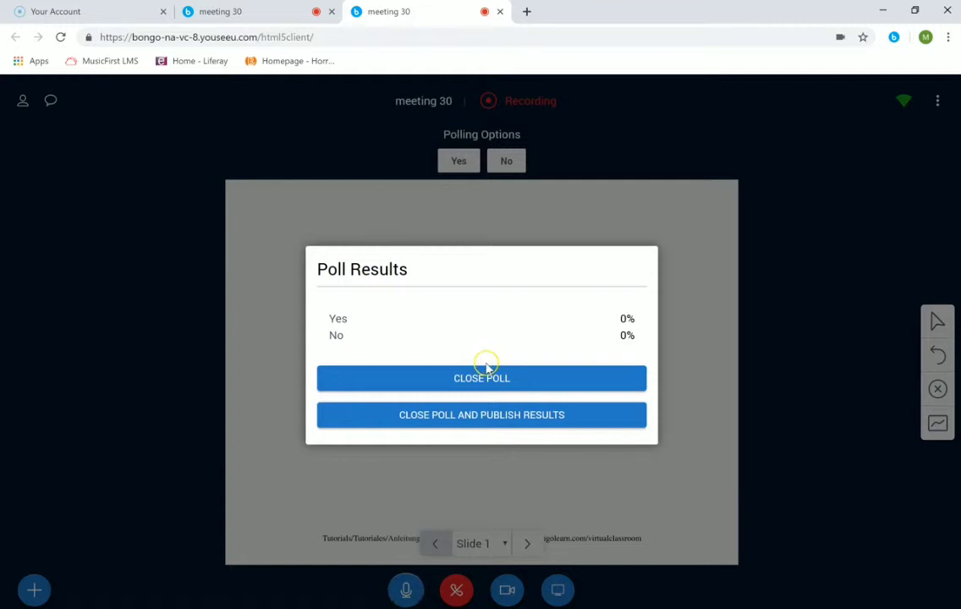
left_click(505, 421)
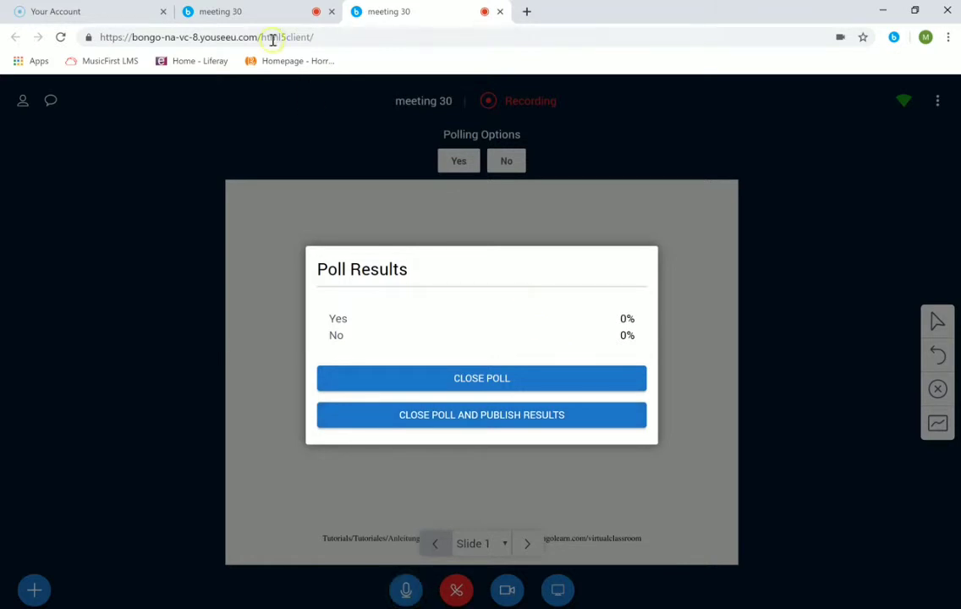
Step: Answer the poll with Yes in the student's room and return to the instructor's room
left_click(258, 15)
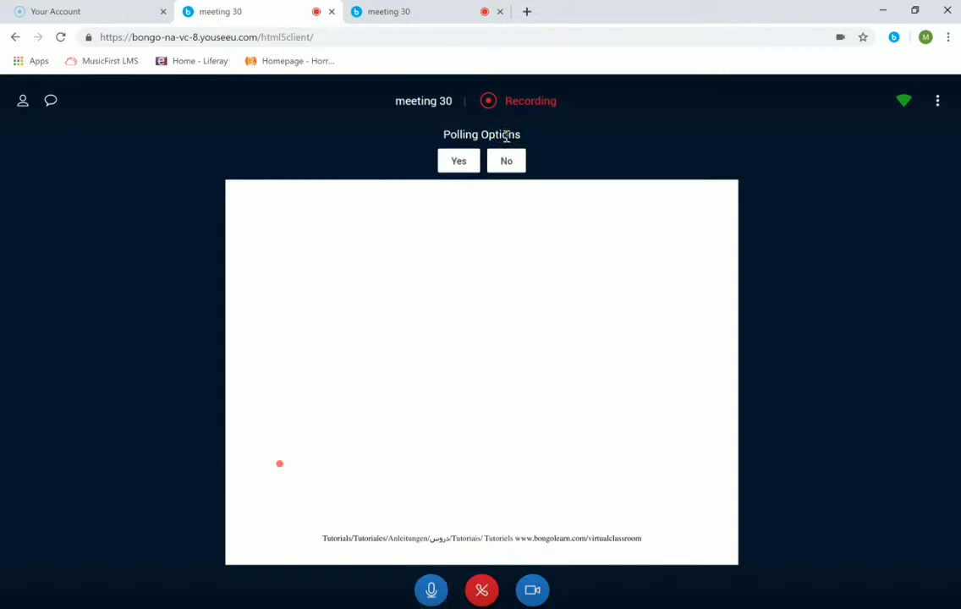
left_click(464, 161)
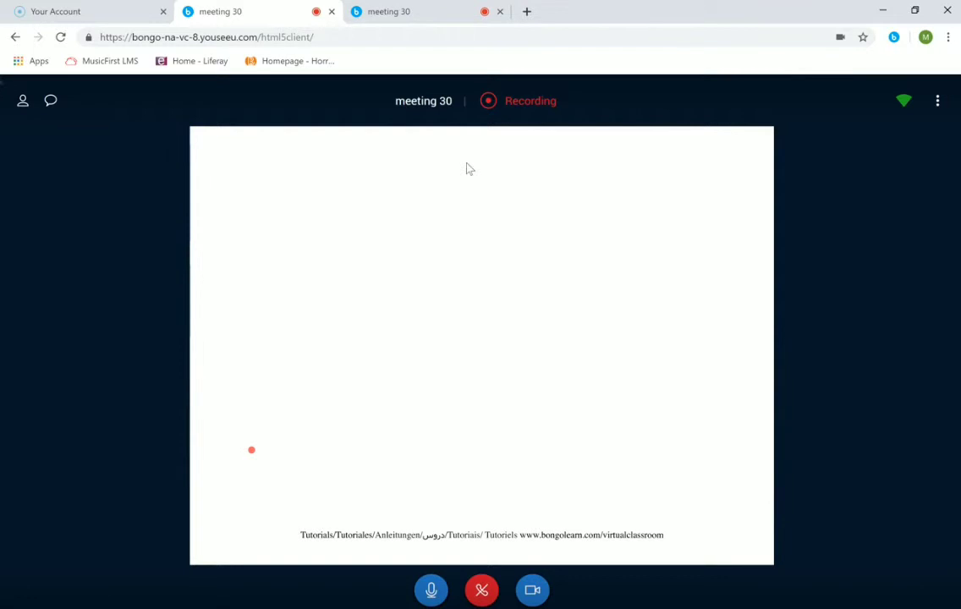
left_click(428, 10)
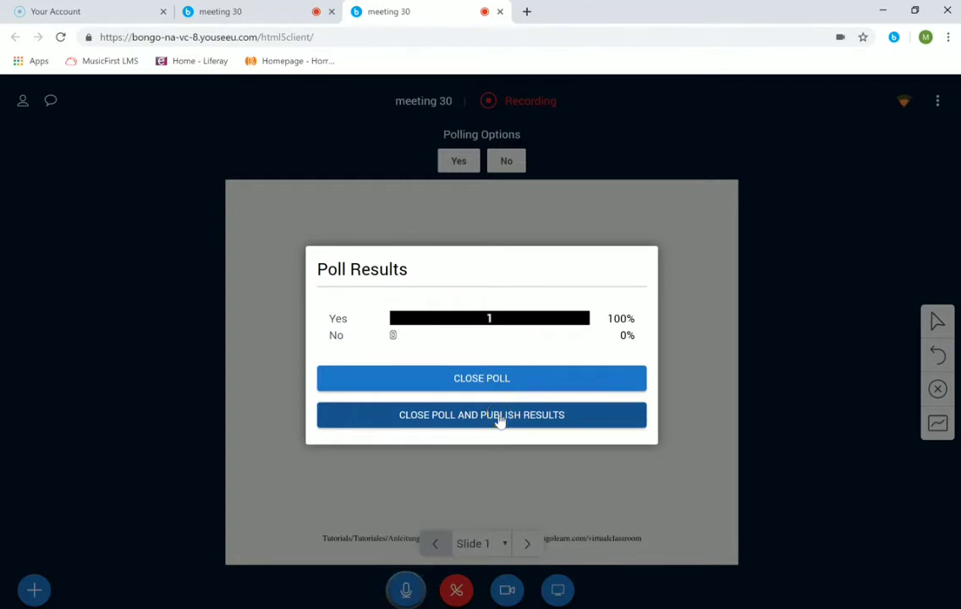
Step: Close the poll with its results published, check them in the student's room and return to the instructor's room
left_click(500, 422)
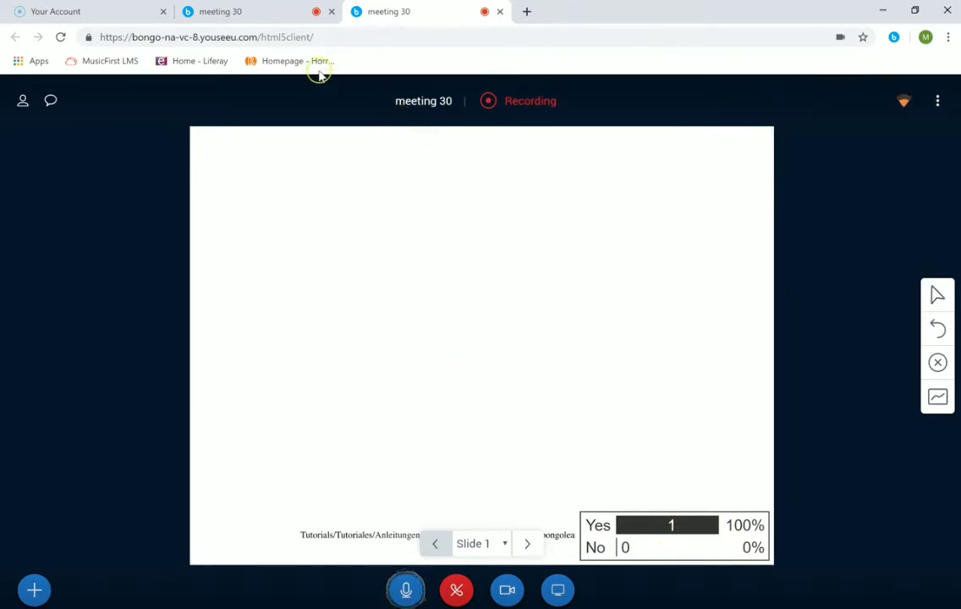
left_click(269, 13)
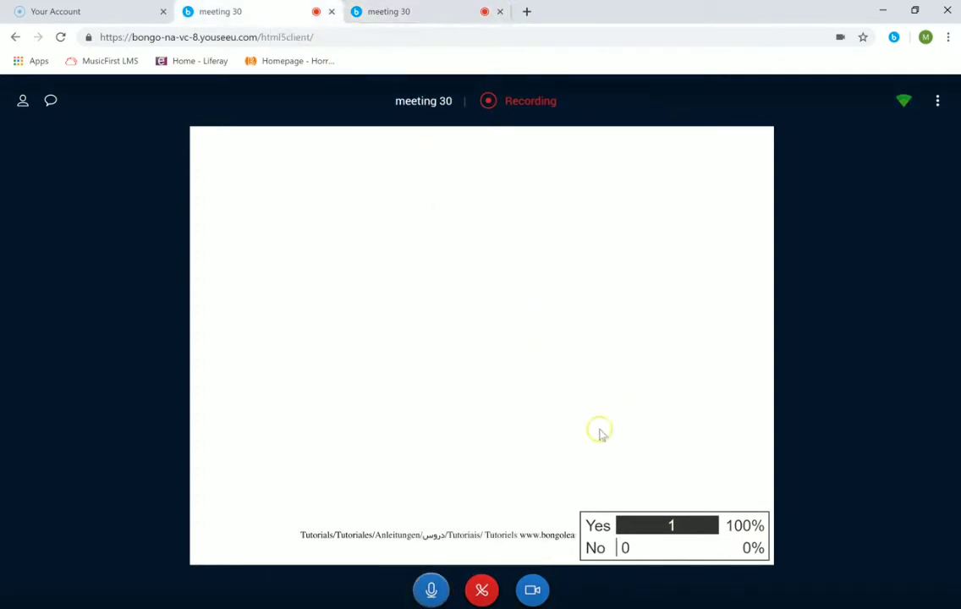
left_click(412, 17)
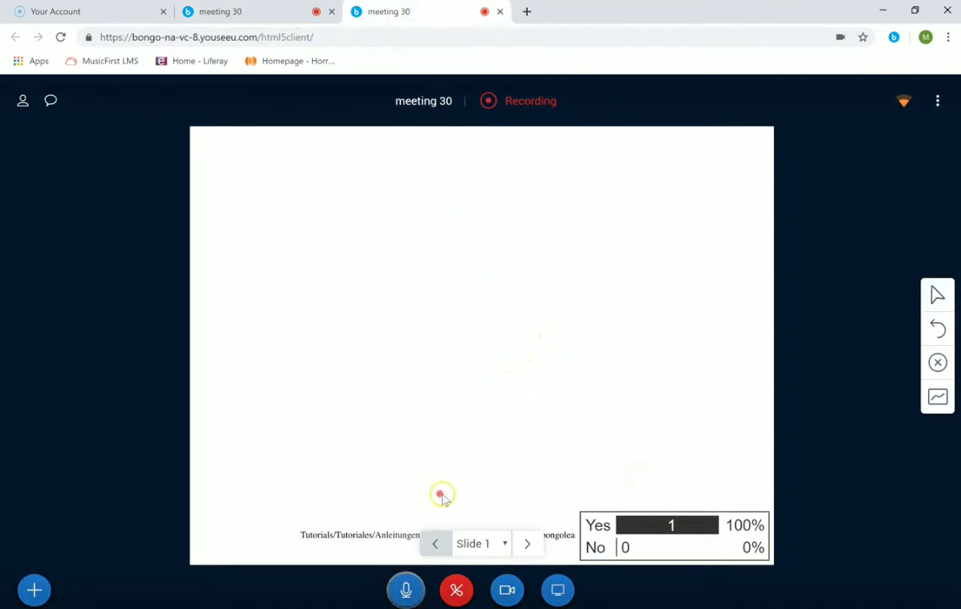
Step: Upload Recommendation Report.docx from the Documents folder and start it as the meeting's presentation
left_click(34, 591)
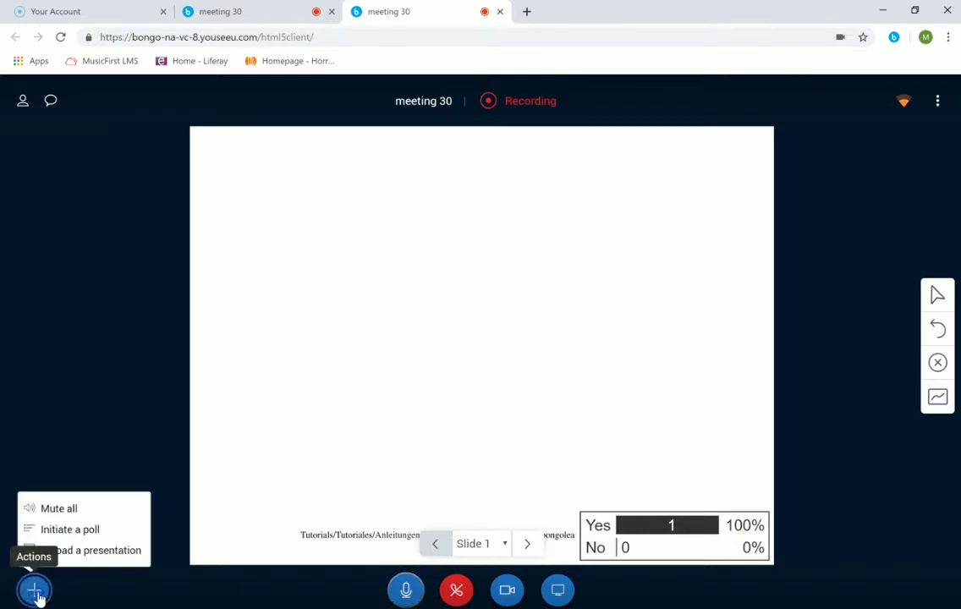
left_click(78, 555)
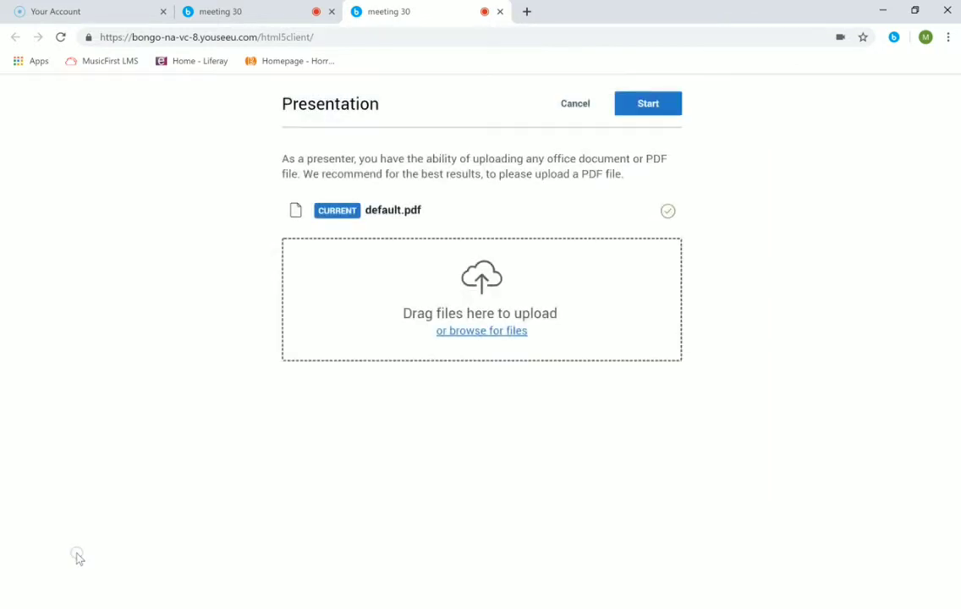
left_click(468, 338)
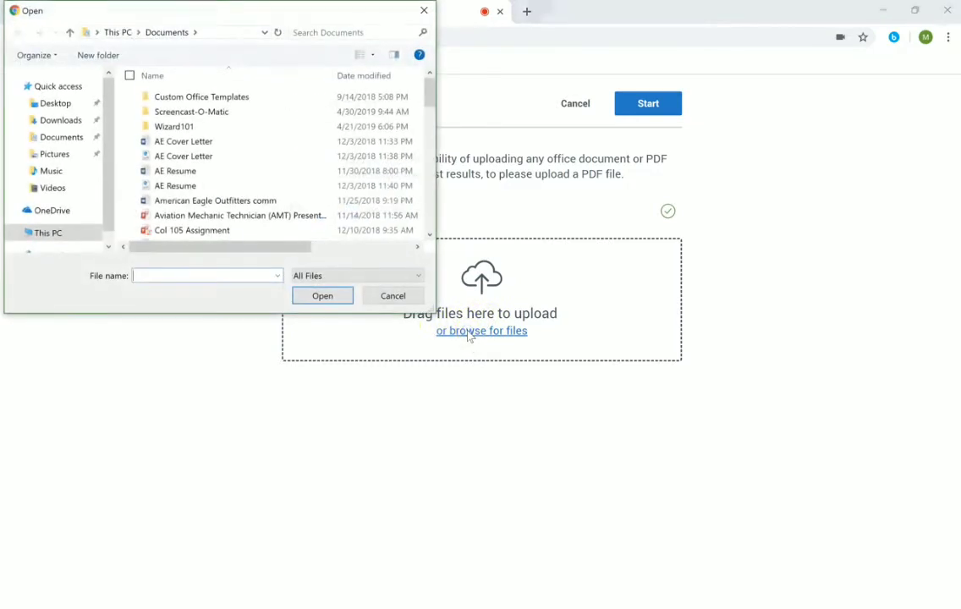
scroll(193, 176, "down", 8)
scroll(192, 176, "down", 1, "ctrl")
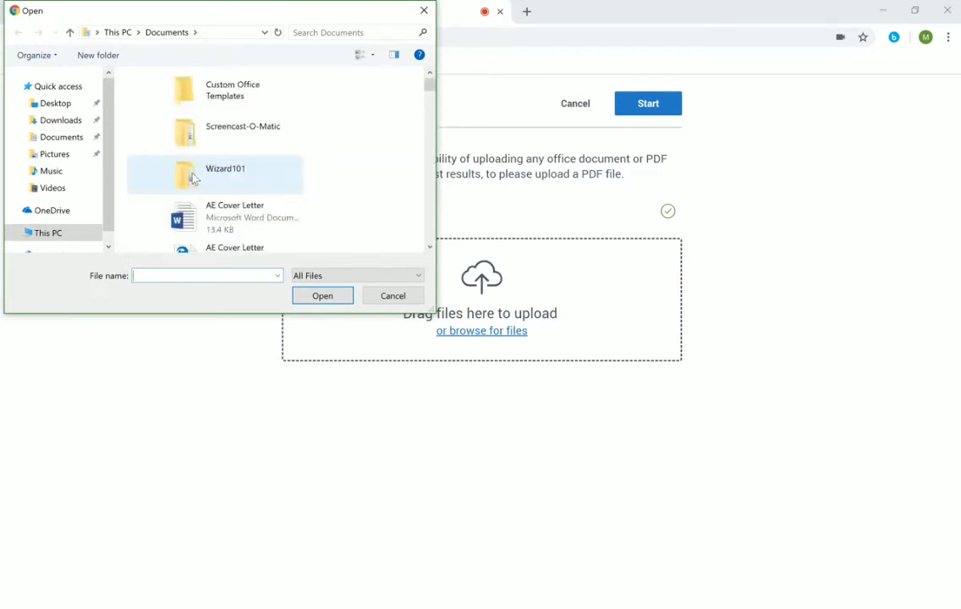
scroll(193, 176, "down", 6)
scroll(193, 176, "down", 7)
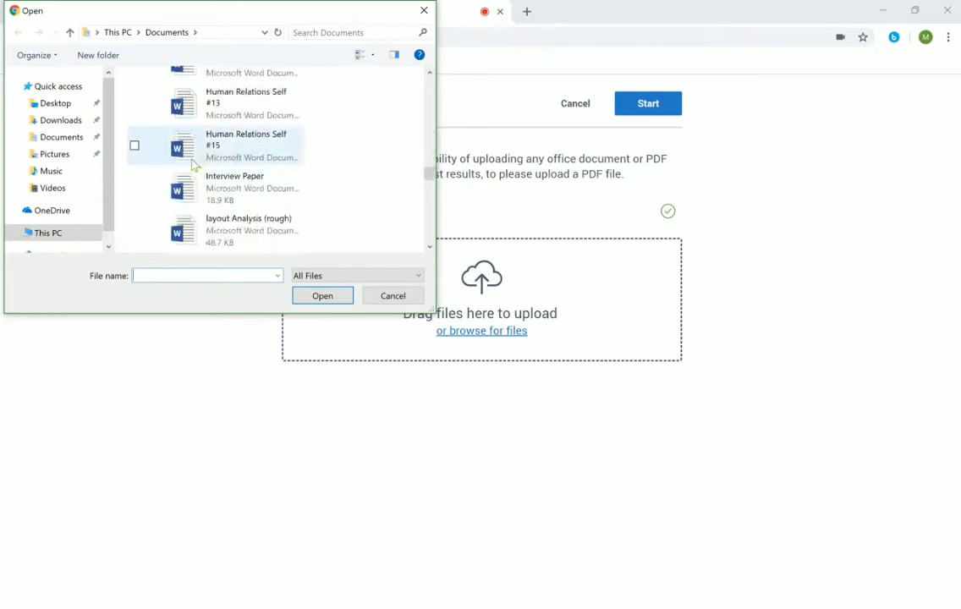
left_click(428, 179)
left_click_drag(428, 173, 429, 222)
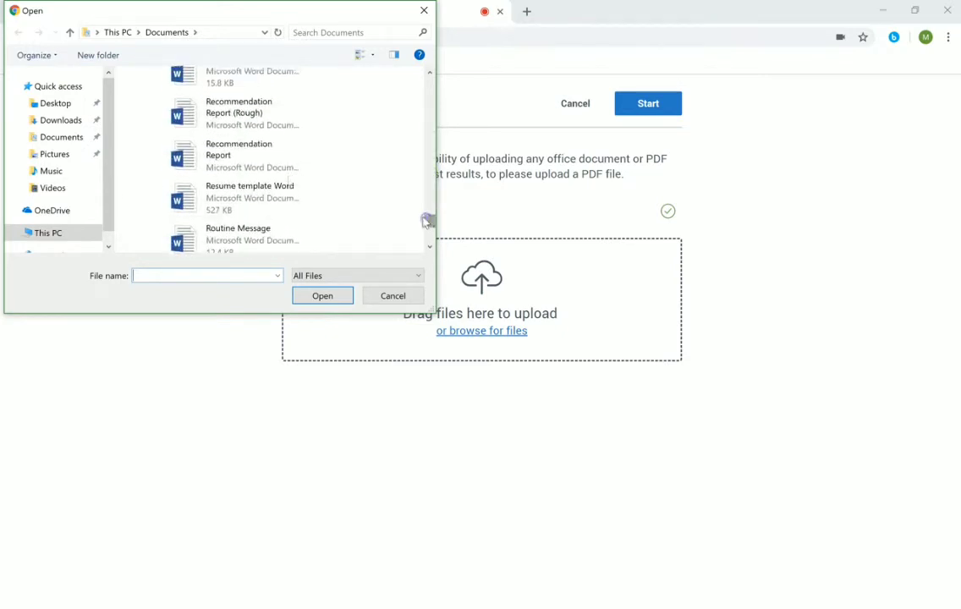
double_click(249, 153)
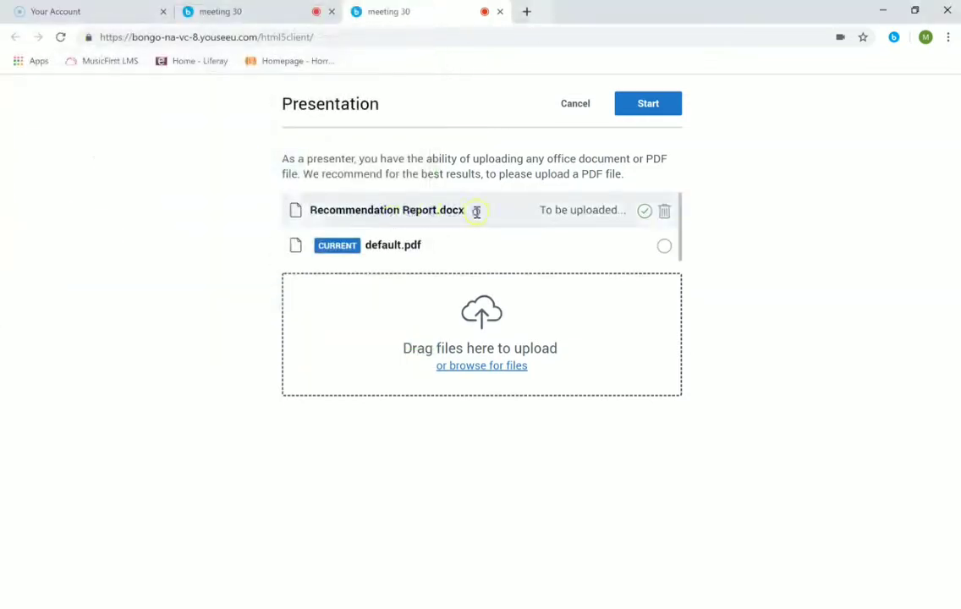
left_click(643, 211)
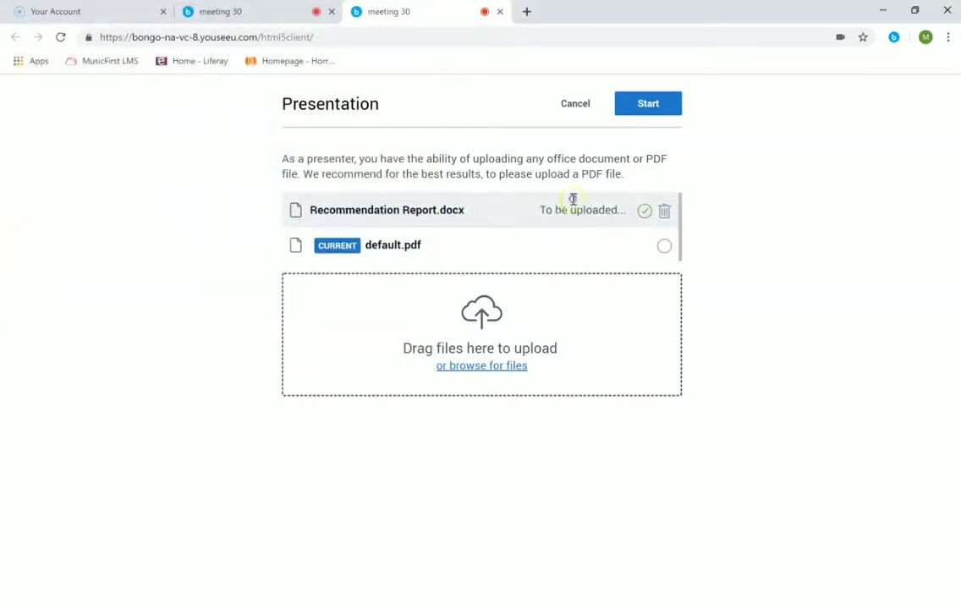
left_click(657, 105)
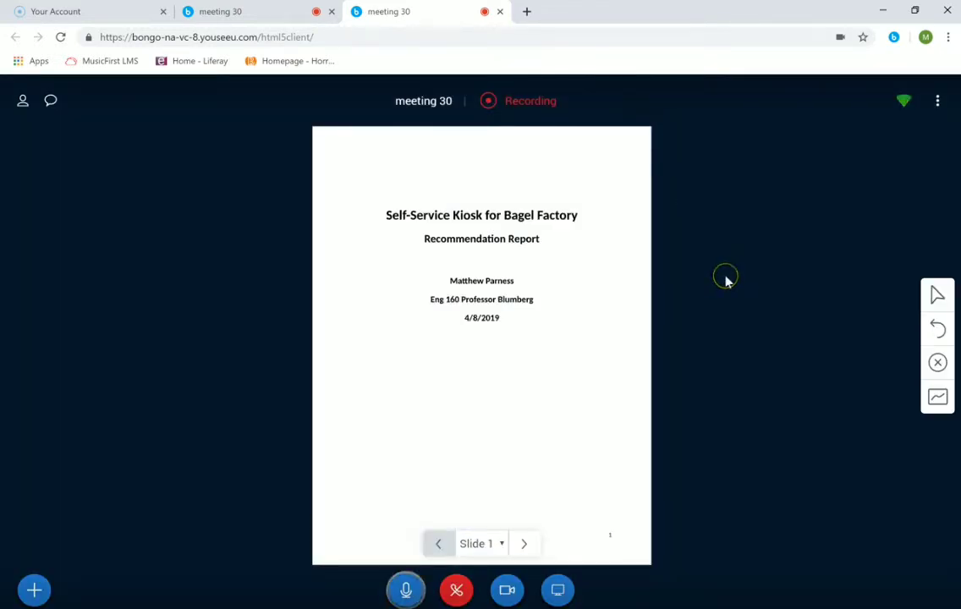
Step: Advance the presentation to slide 3 and look at the list of slides to jump to
left_click(514, 548)
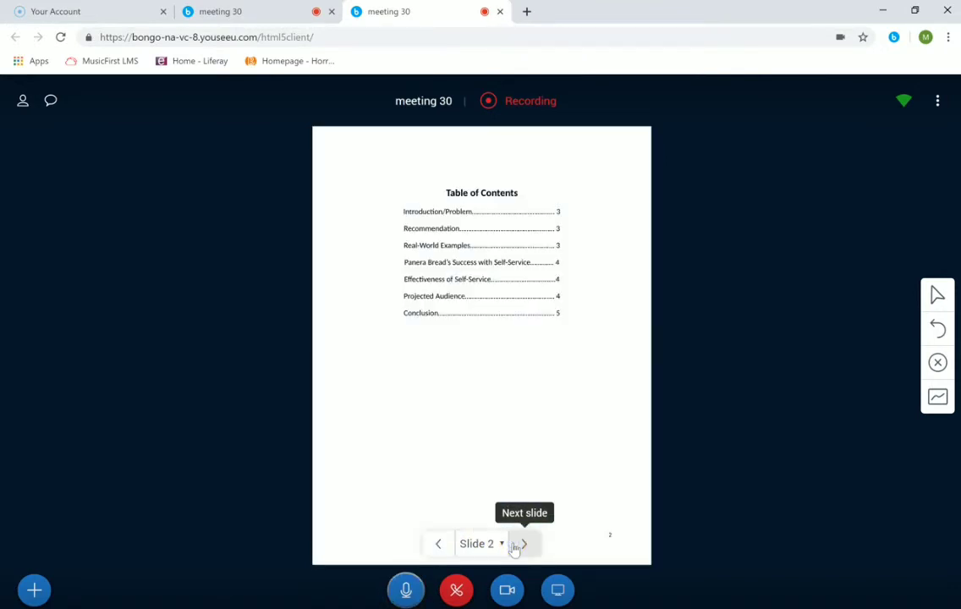
left_click(526, 548)
left_click(493, 544)
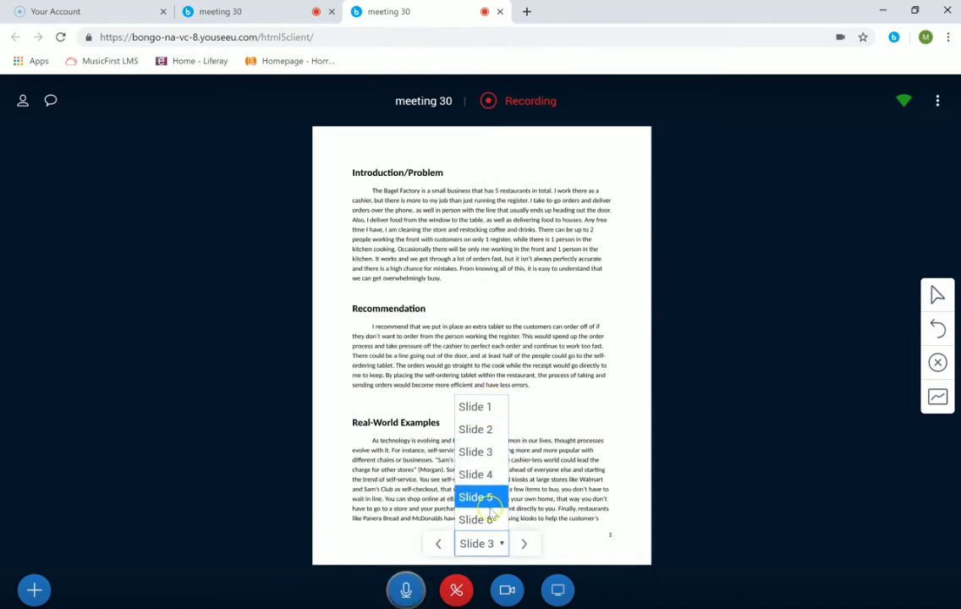
left_click(499, 544)
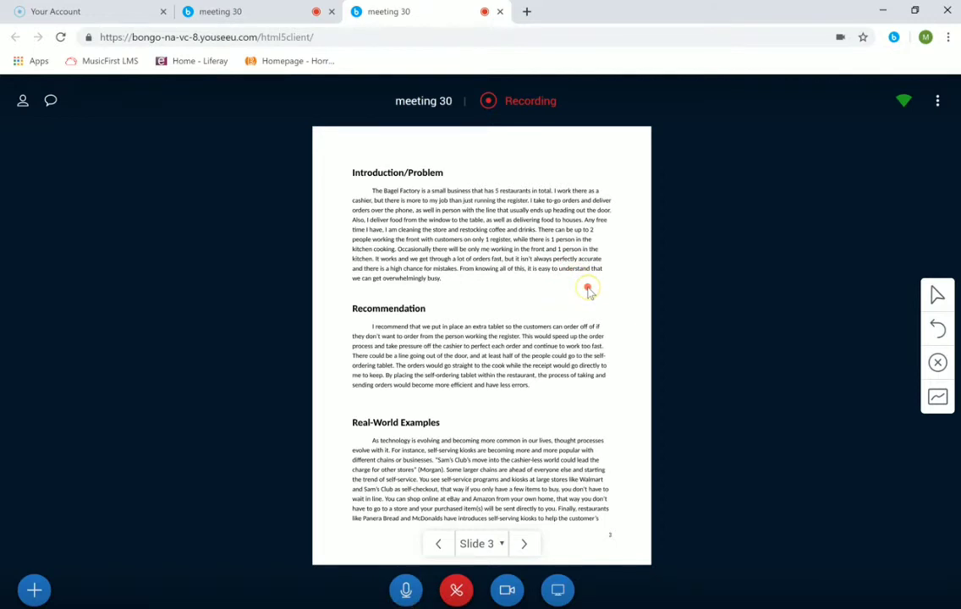
Step: Switch the meeting's presentation back to default.pdf and start it
left_click(38, 589)
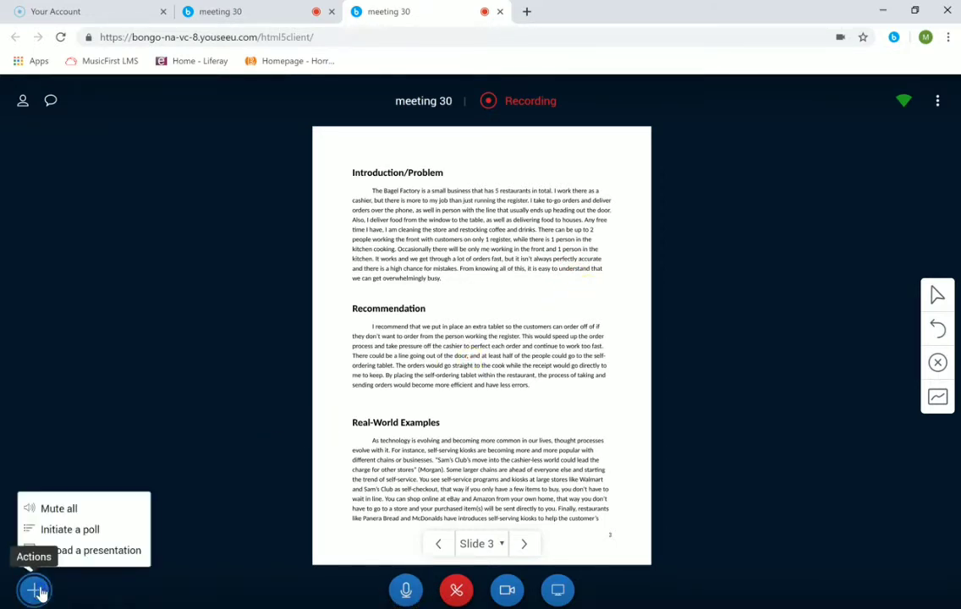
left_click(87, 551)
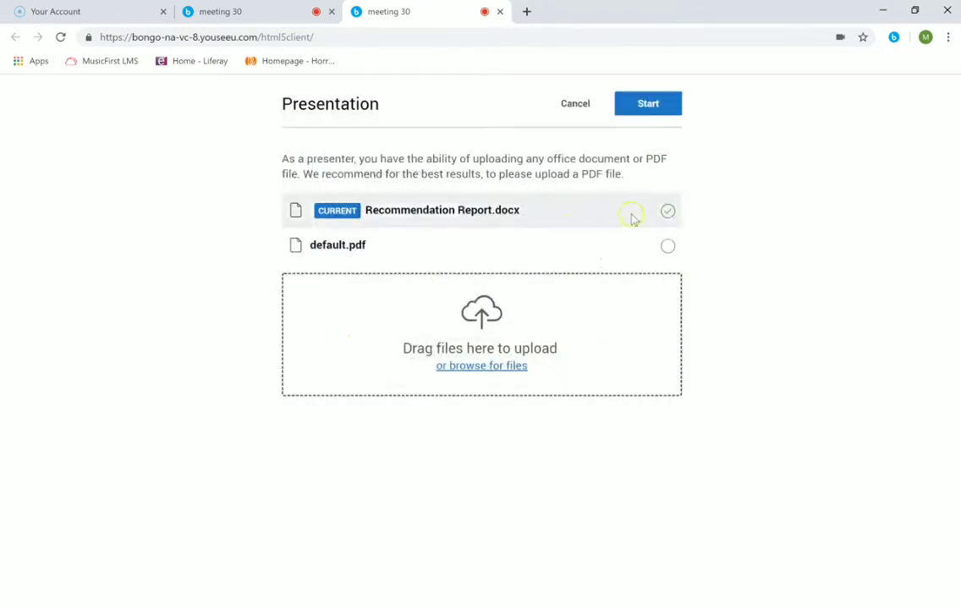
left_click(668, 246)
left_click(664, 107)
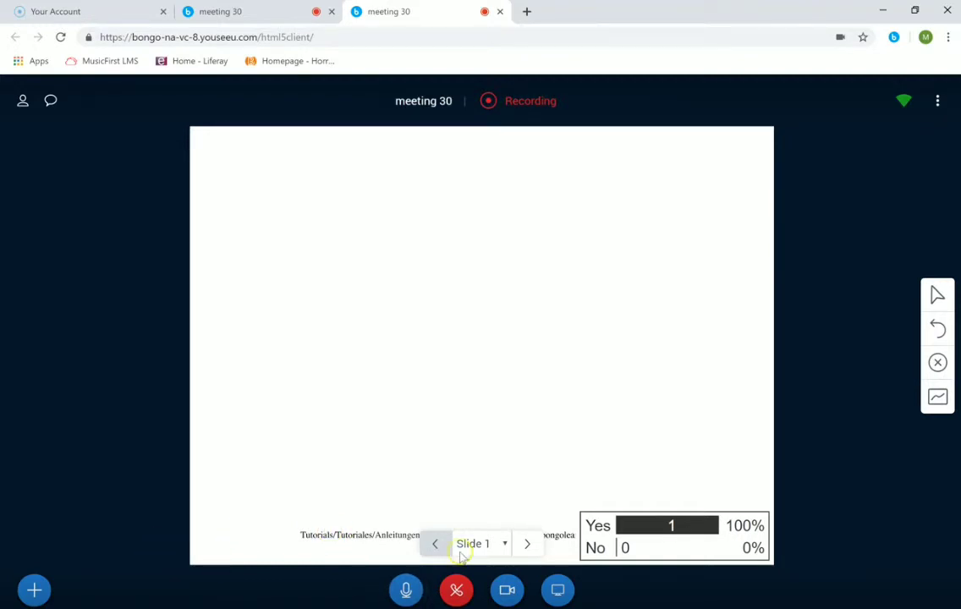
Step: Switch to the student's room, show the user list and look at the public chat before closing it
key("ctrl+shift+Tab")
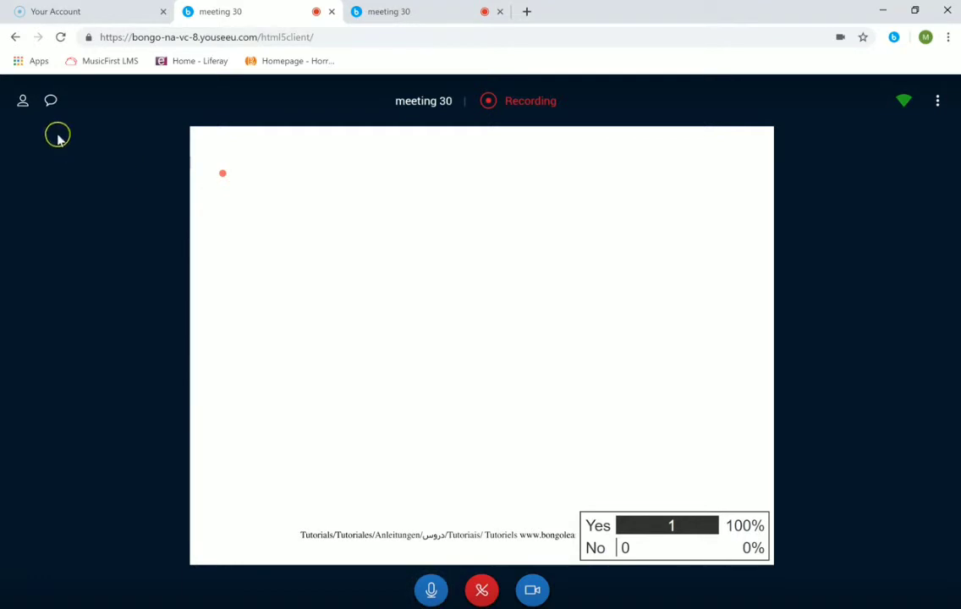
left_click(23, 103)
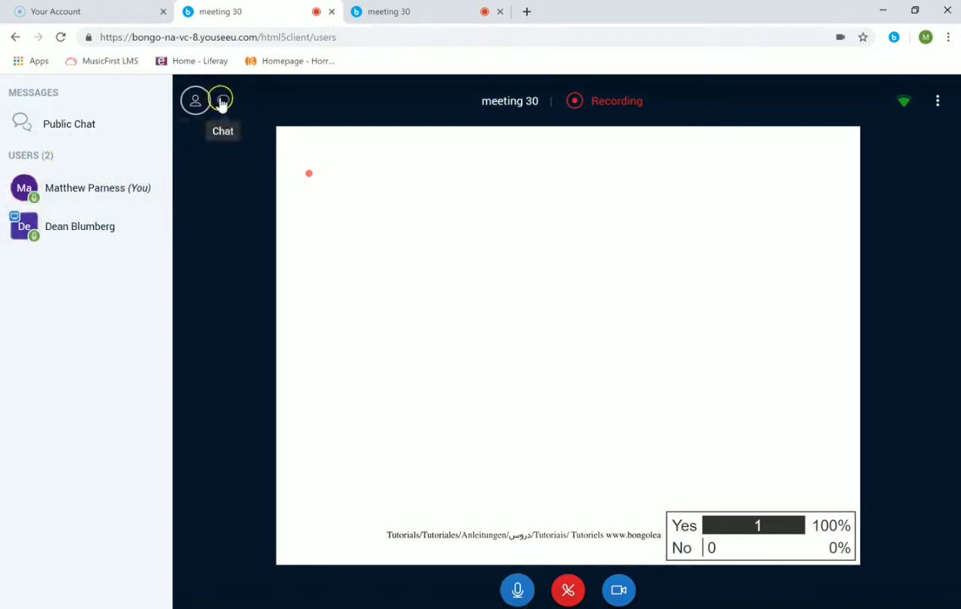
left_click(131, 124)
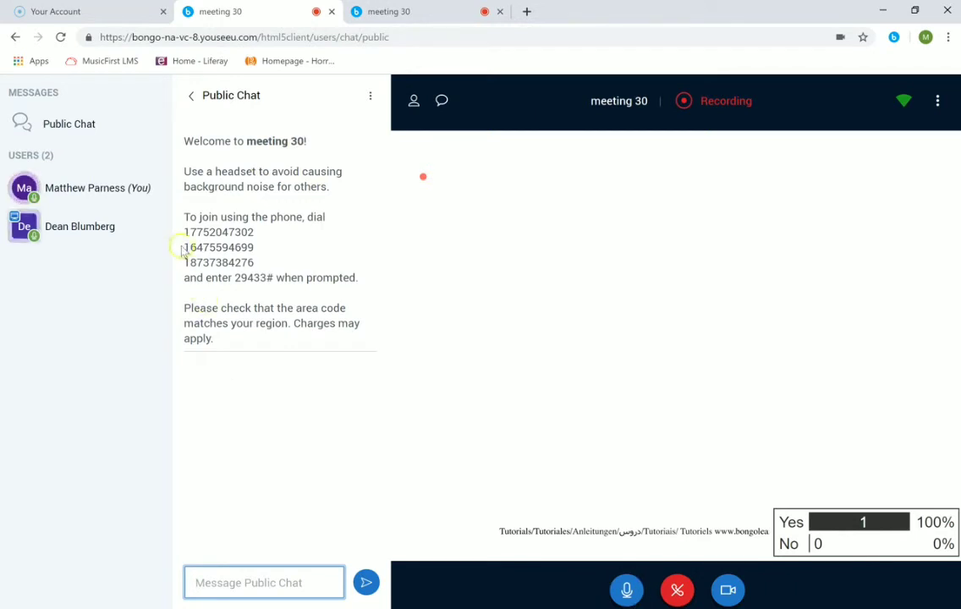
left_click(207, 100)
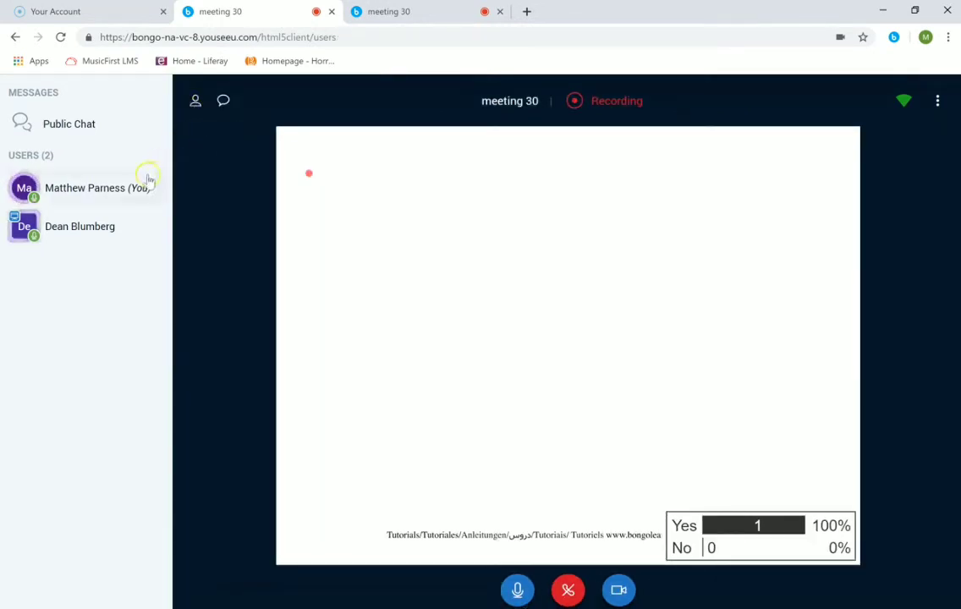
Step: Open a private chat with the instructor, look at it and the public chat, and close both
left_click(104, 226)
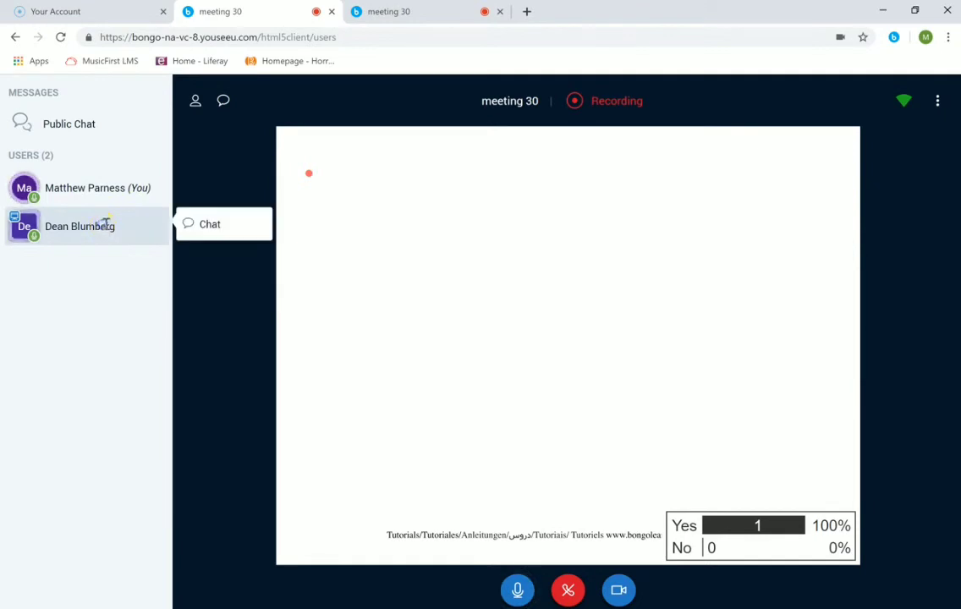
left_click(200, 229)
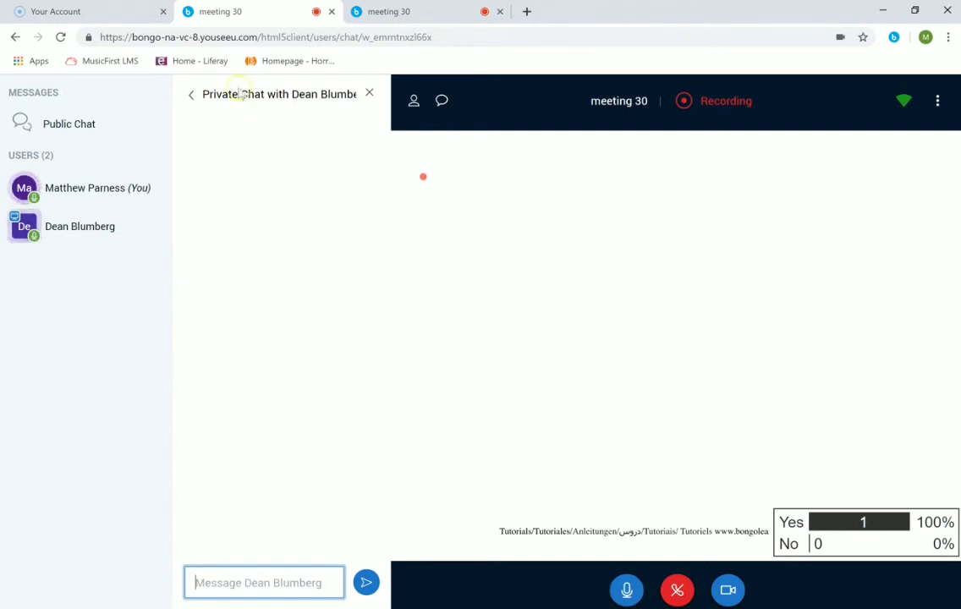
left_click(209, 96)
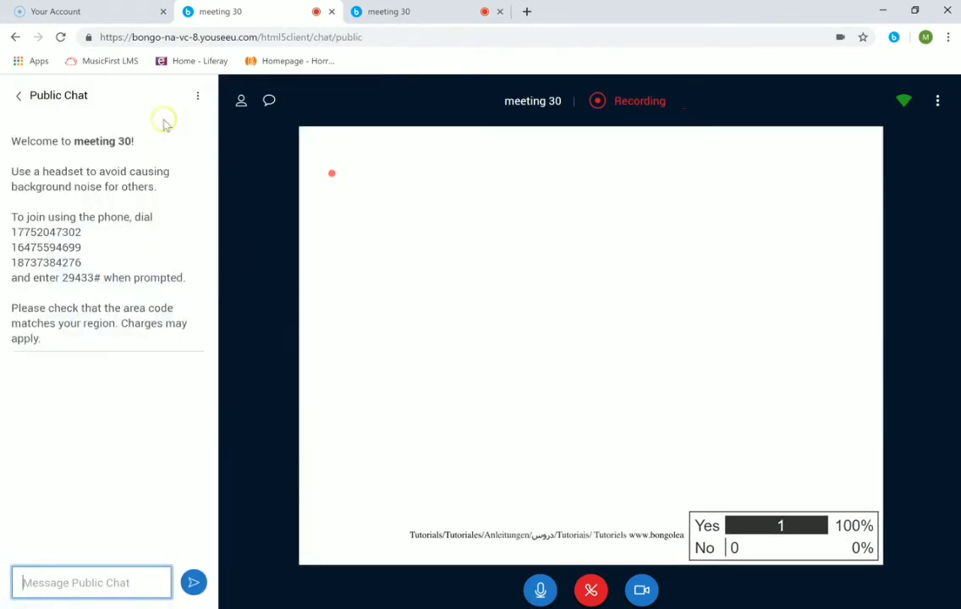
left_click(31, 97)
Step: Return to the instructor's room and show the public chat and the user list
key("ctrl+Tab")
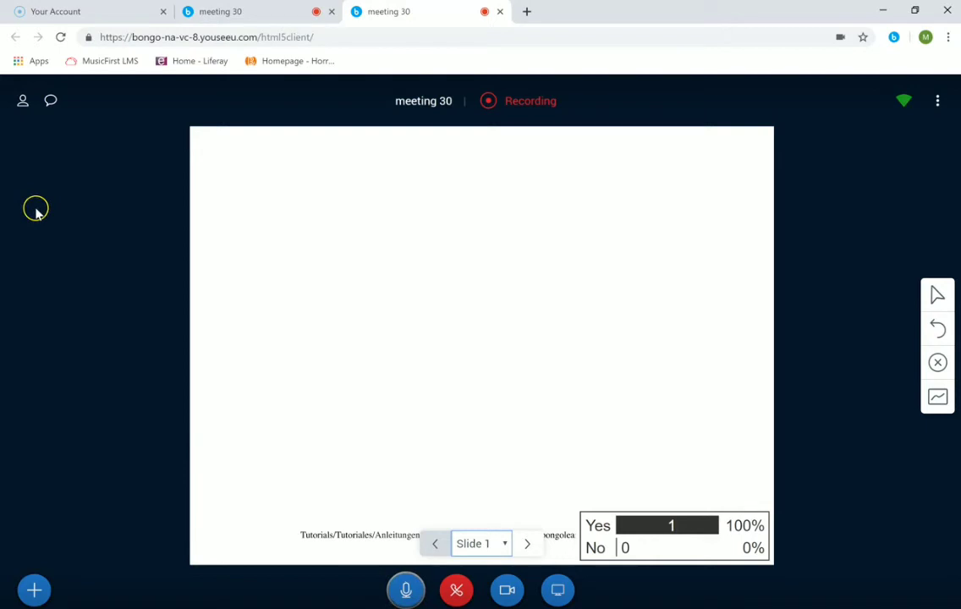
left_click(50, 101)
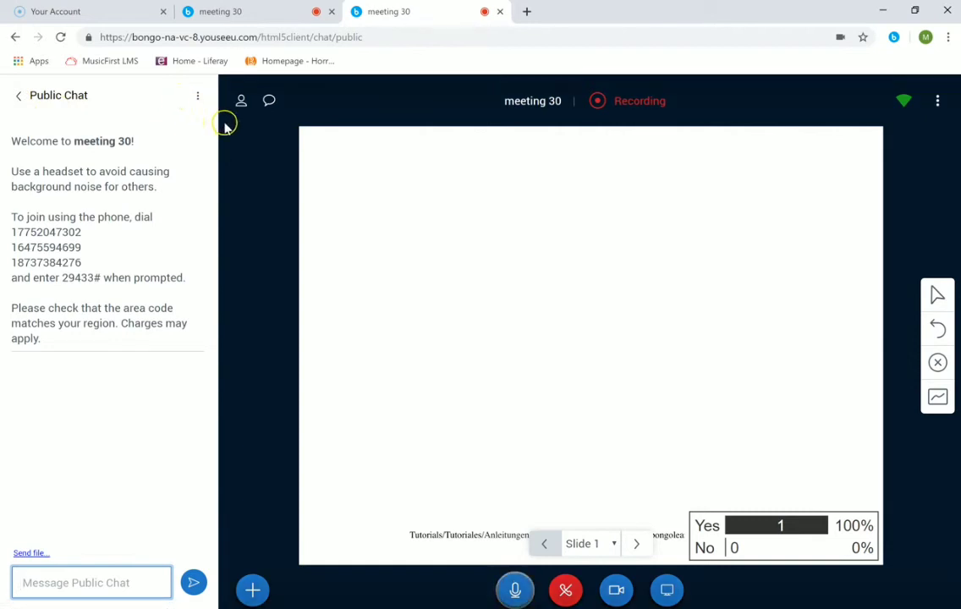
left_click(242, 100)
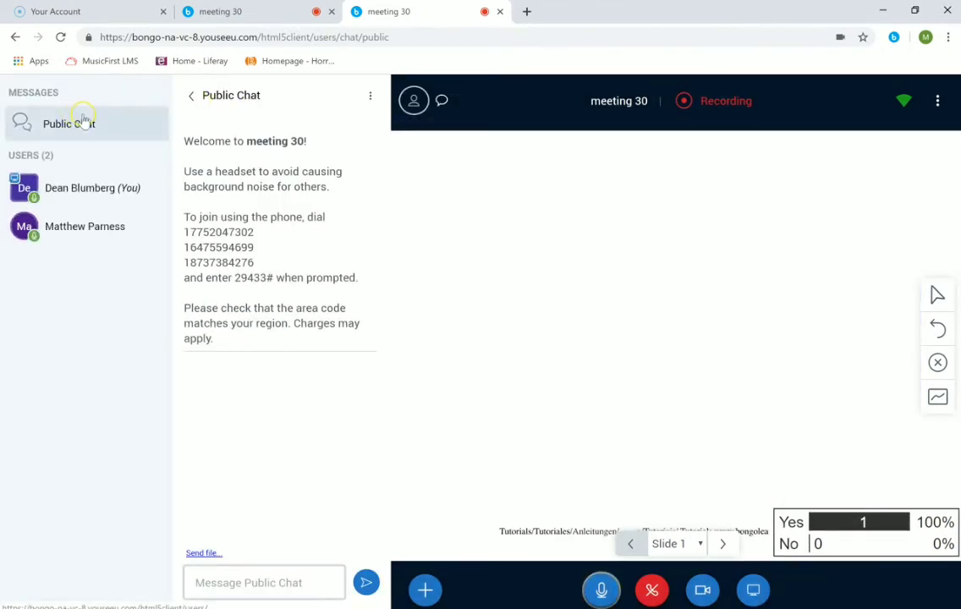
Step: Examine the user options for the instructor and the student, including Make Presenter, and close the public chat
left_click(110, 192)
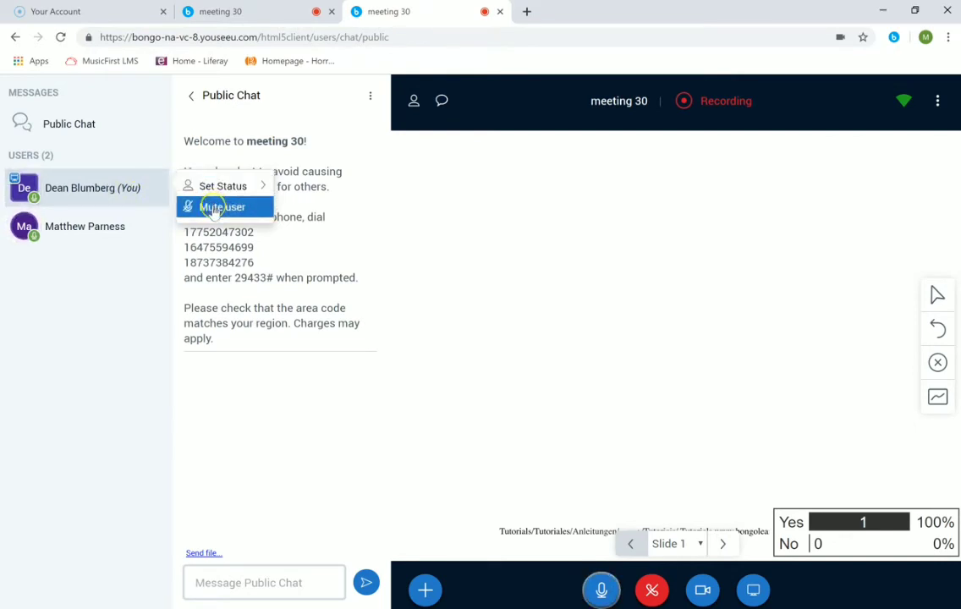
left_click(111, 228)
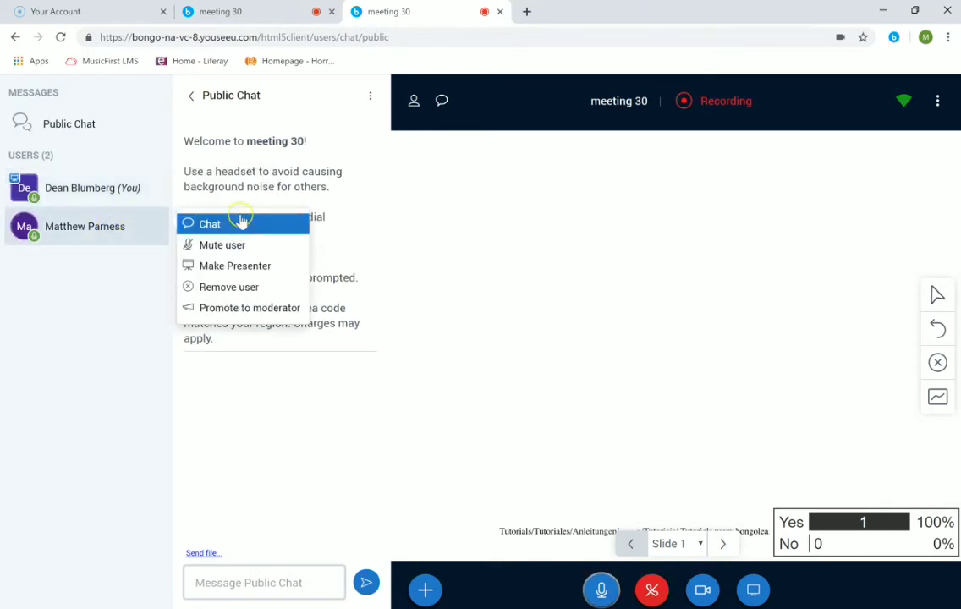
left_click(259, 270)
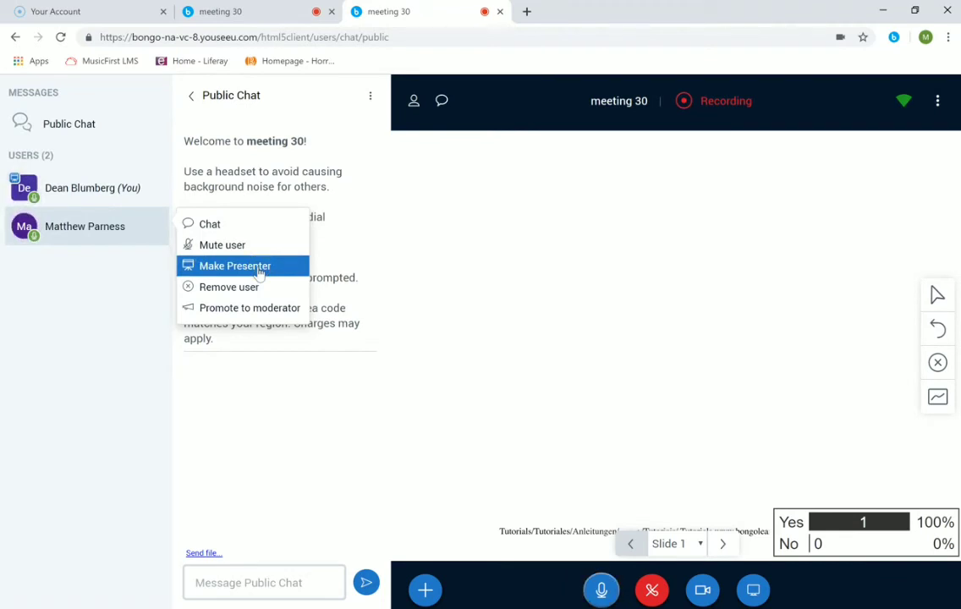
left_click(481, 122)
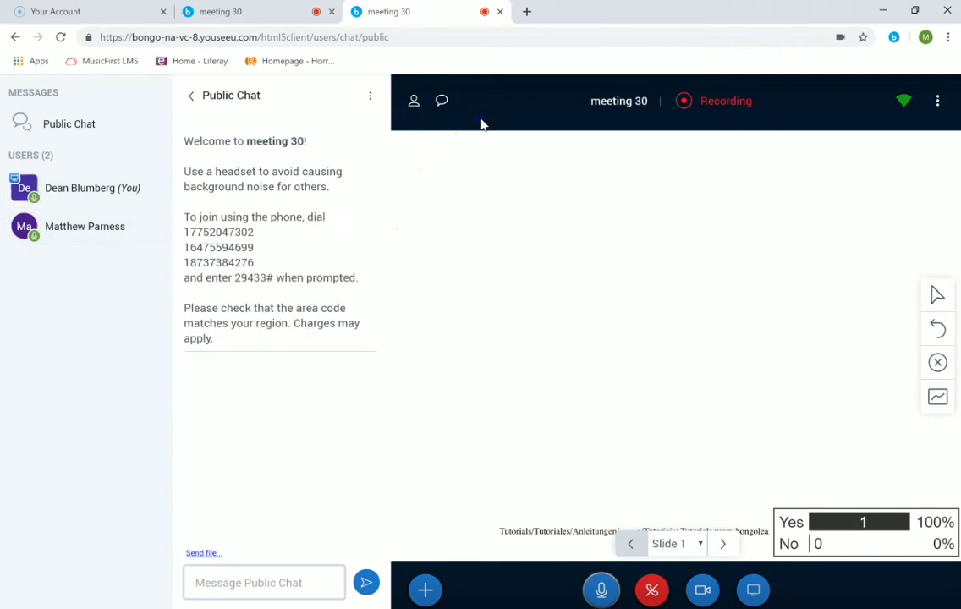
left_click(191, 95)
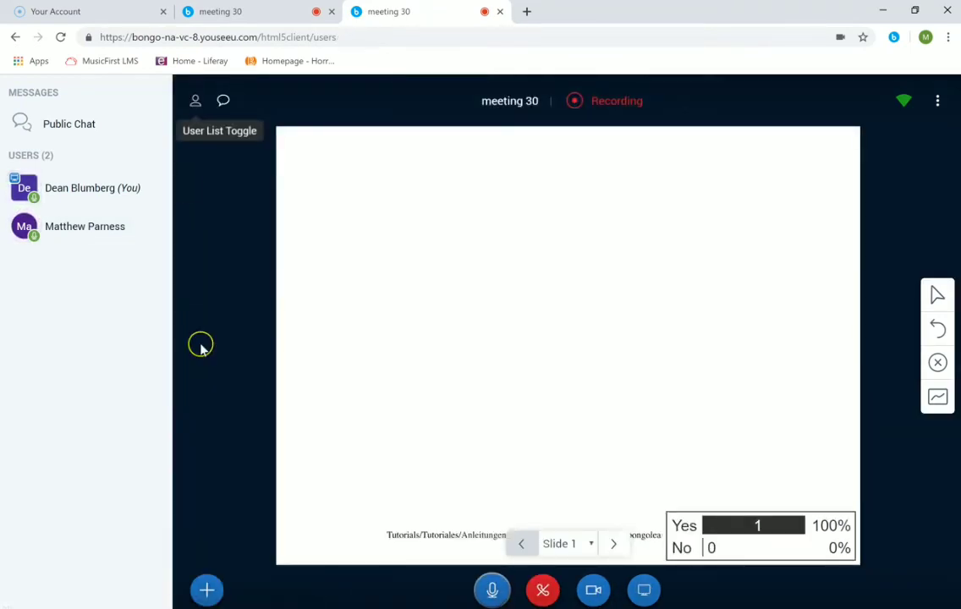
Step: Review the presenter's actions for muting all, polls and presentation uploads, along with the whiteboard tools
left_click(208, 591)
left_click(258, 554)
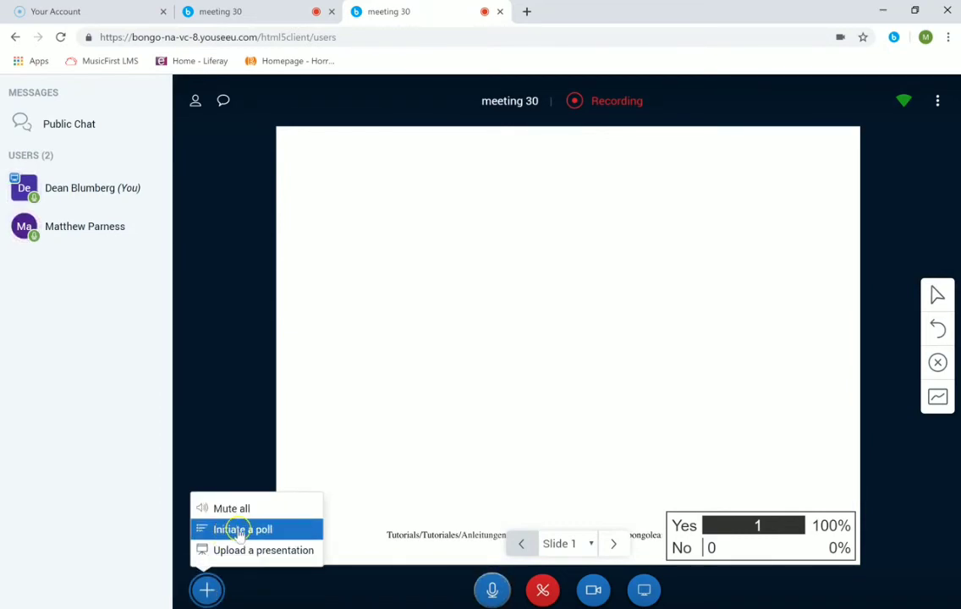
left_click(823, 358)
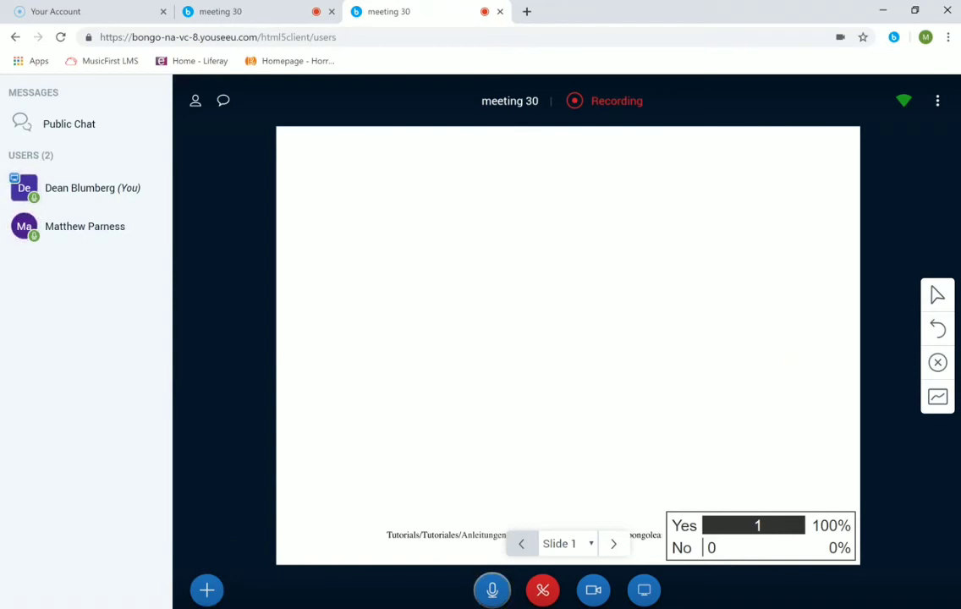
left_click(940, 285)
left_click(846, 492)
Step: Promote the student to moderator from the user list
left_click(105, 235)
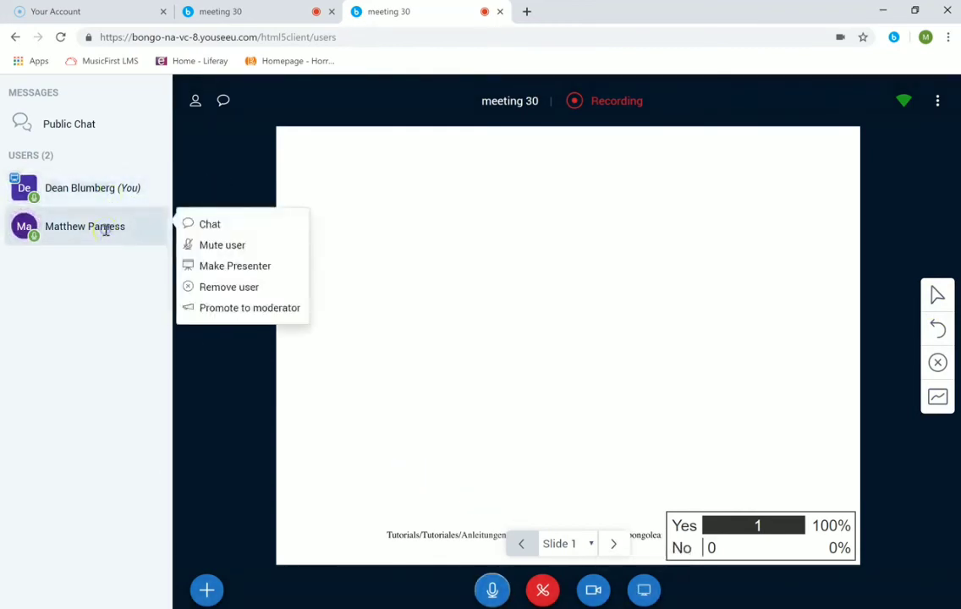
left_click(239, 312)
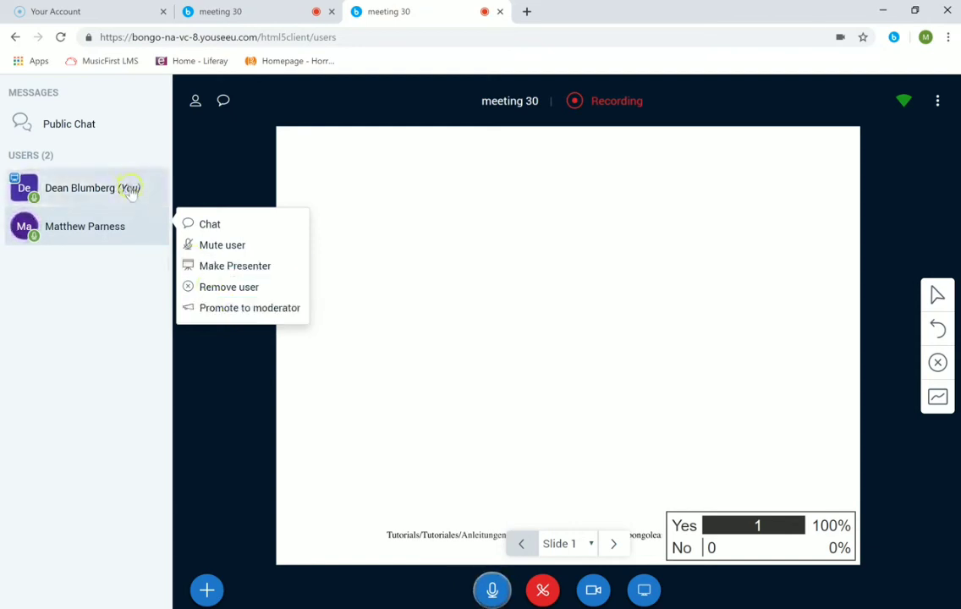
left_click(237, 311)
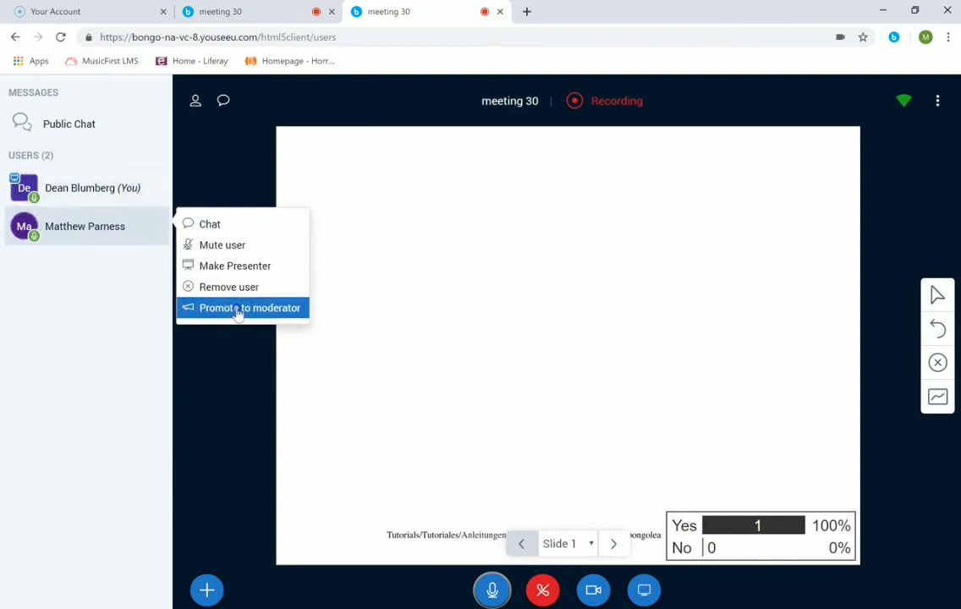
left_click(237, 312)
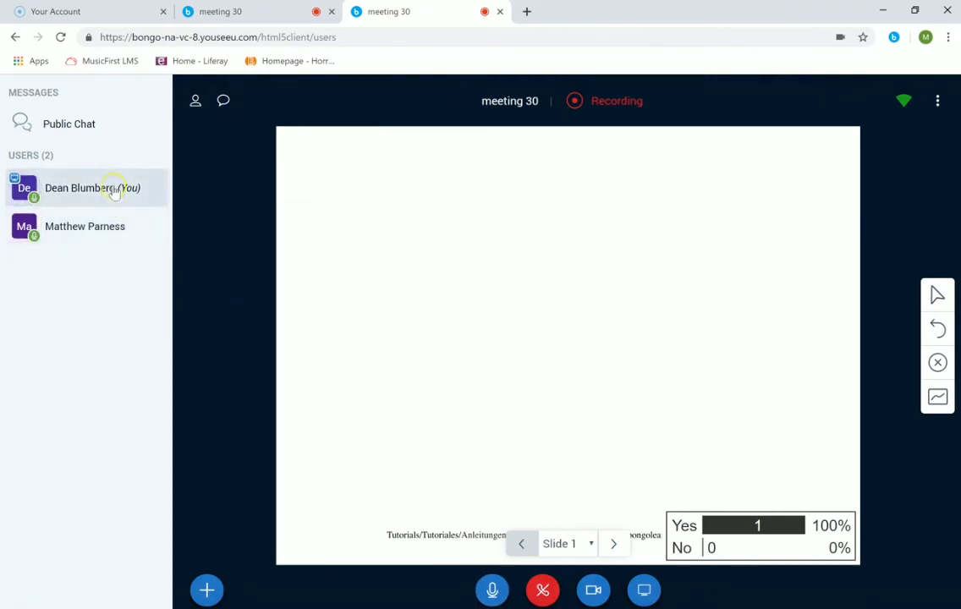
Step: Demote the student to viewer and hide the user list
left_click(125, 212)
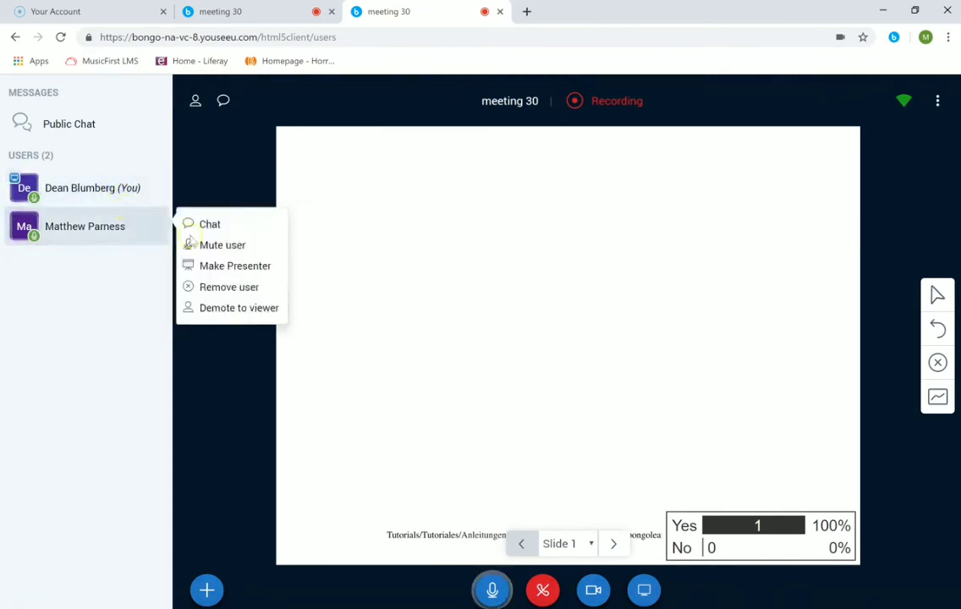
left_click(231, 309)
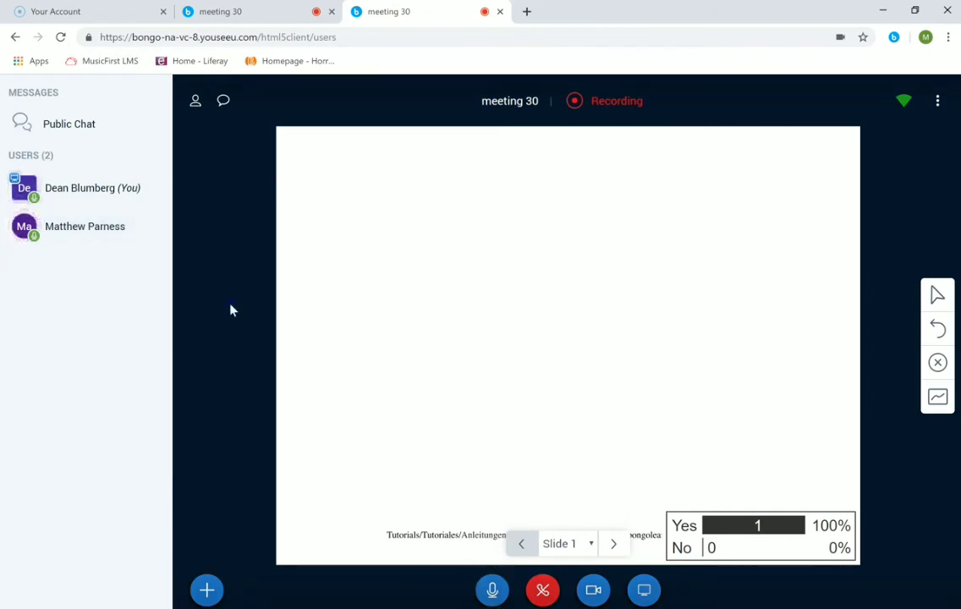
left_click(118, 241)
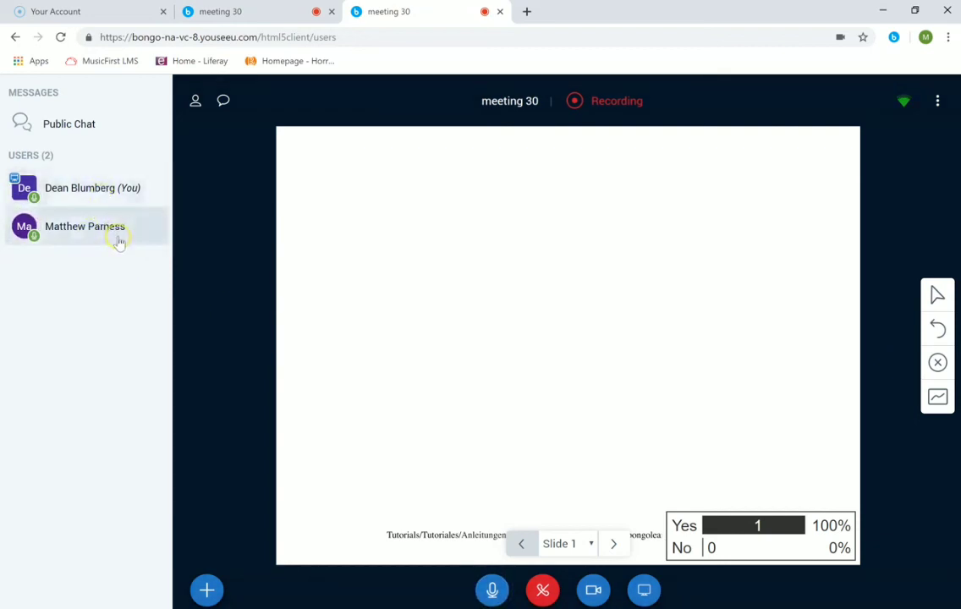
left_click(195, 102)
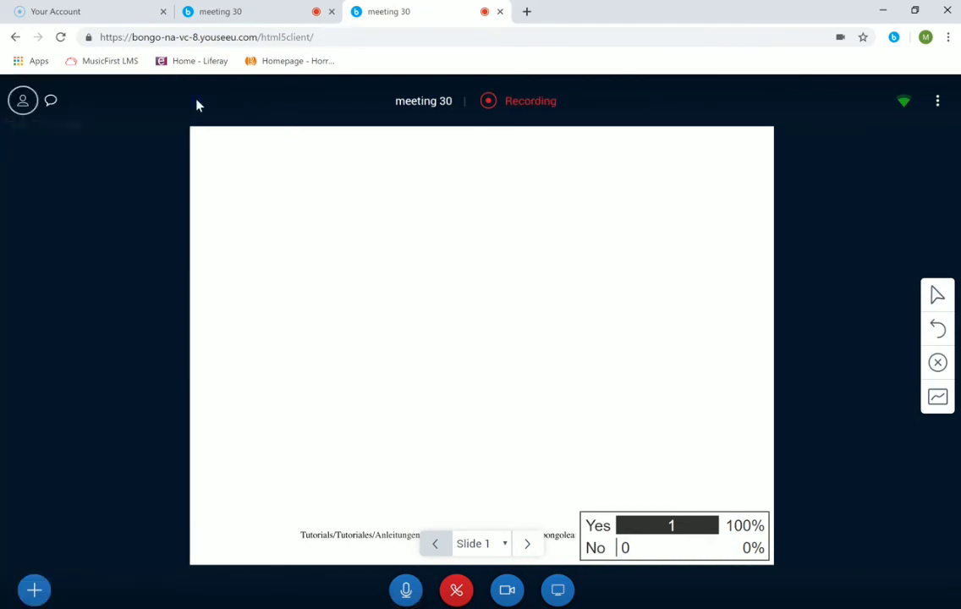